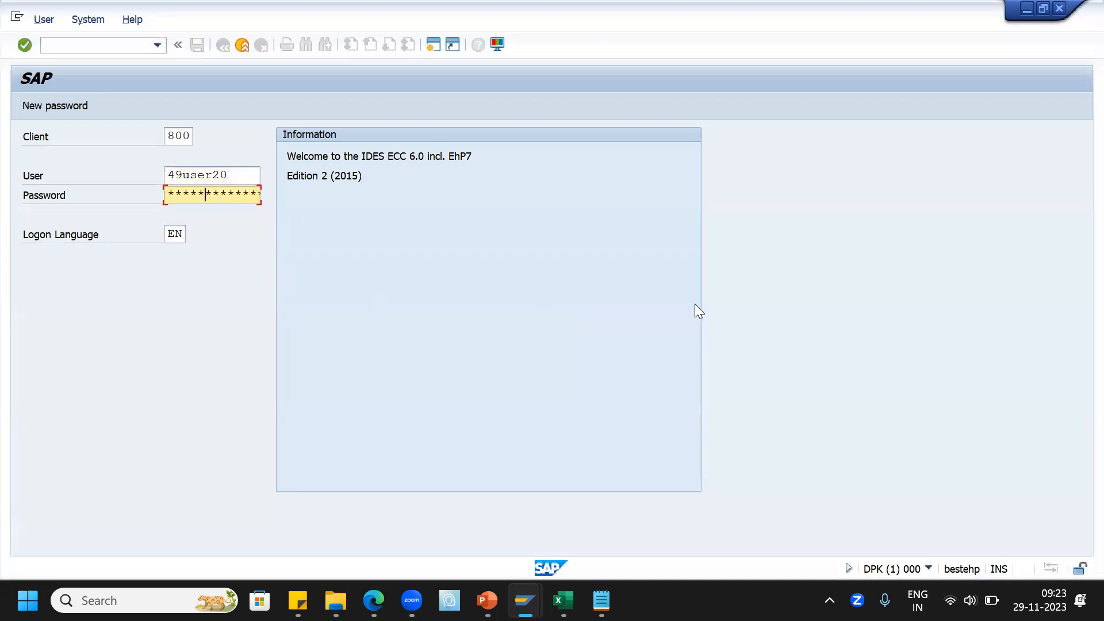
Log on to client 800 and start transaction VL03N to display an outbound delivery
{"action": "key", "text": "Return"}
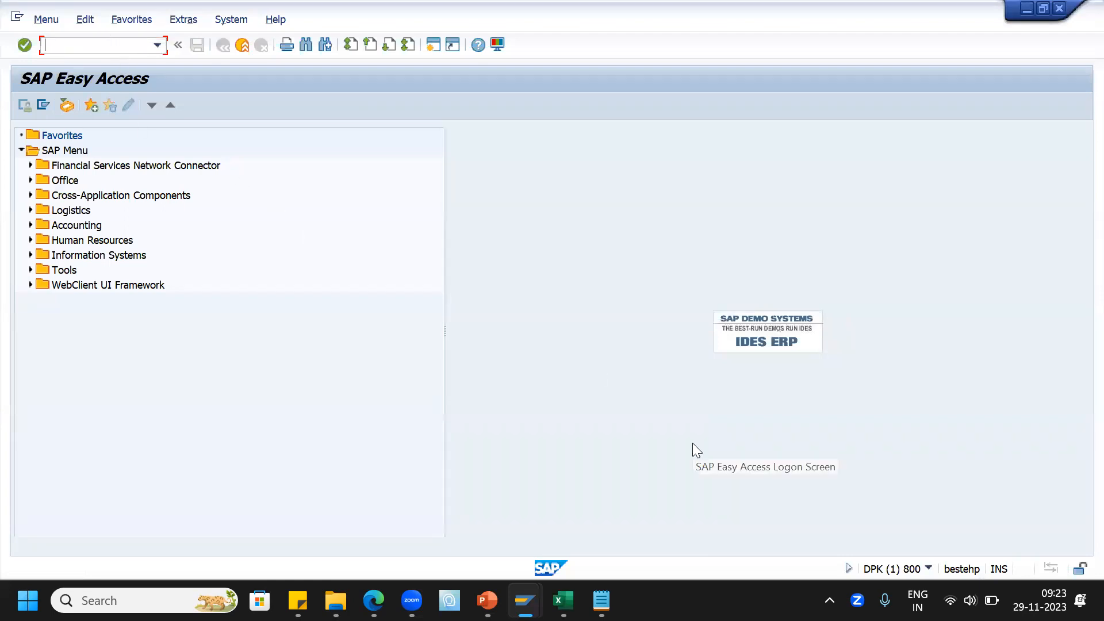
{"action": "type", "text": "VL03N"}
{"action": "key", "text": "Return"}
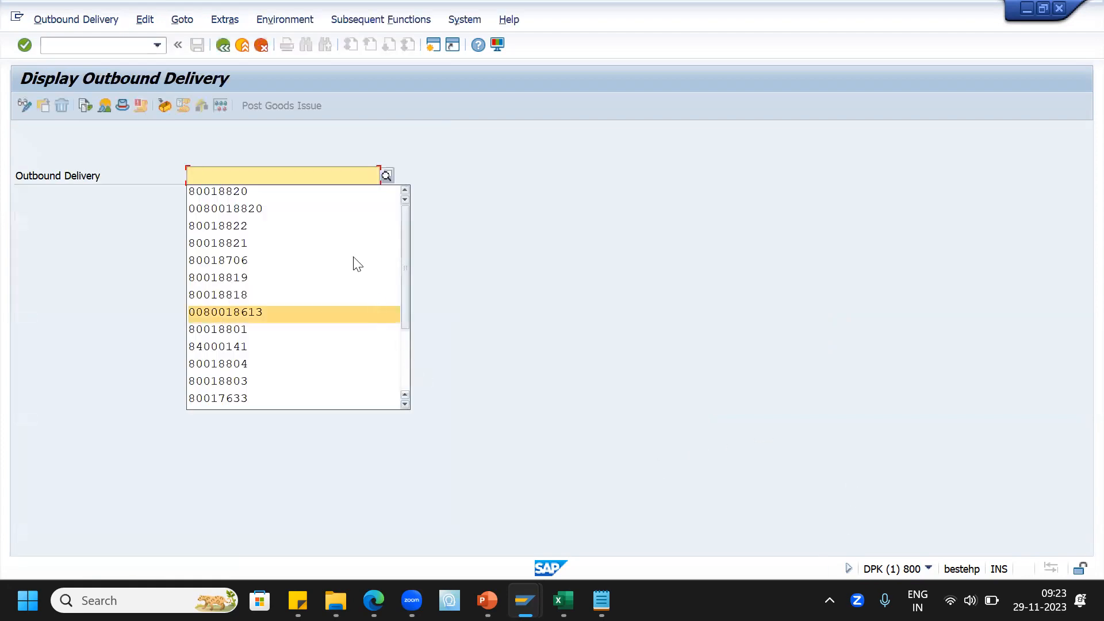
Preview the ZENT delivery note output of outbound delivery 80018820, and close the preview and the output list
{"action": "left_click", "coordinate": [315, 193]}
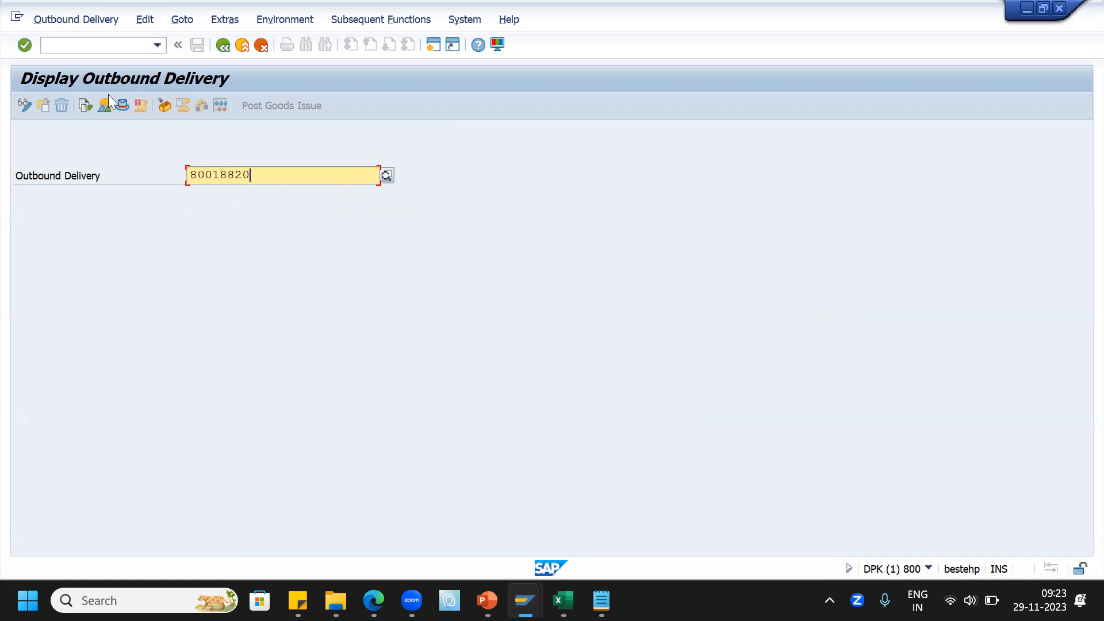
{"action": "left_click", "coordinate": [72, 20]}
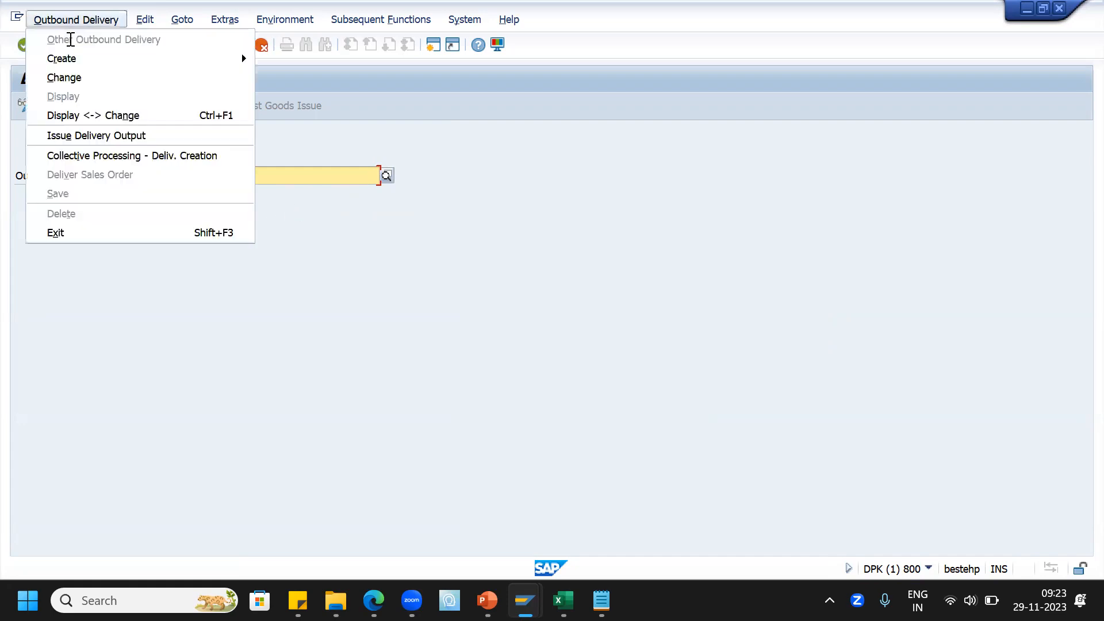
{"action": "left_click", "coordinate": [88, 134]}
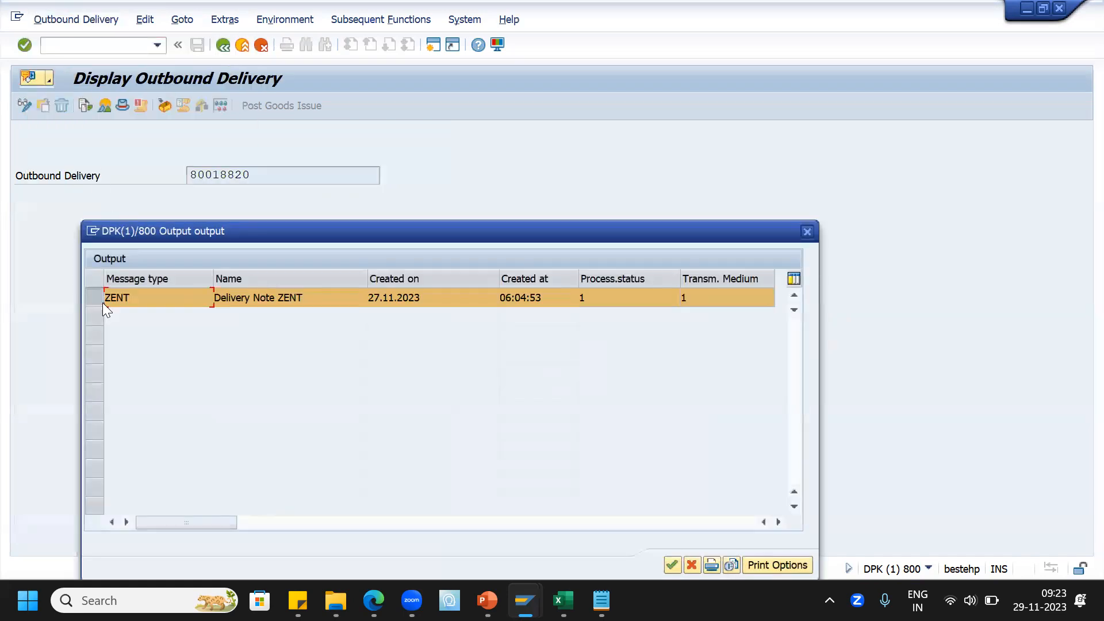
{"action": "left_click", "coordinate": [733, 564]}
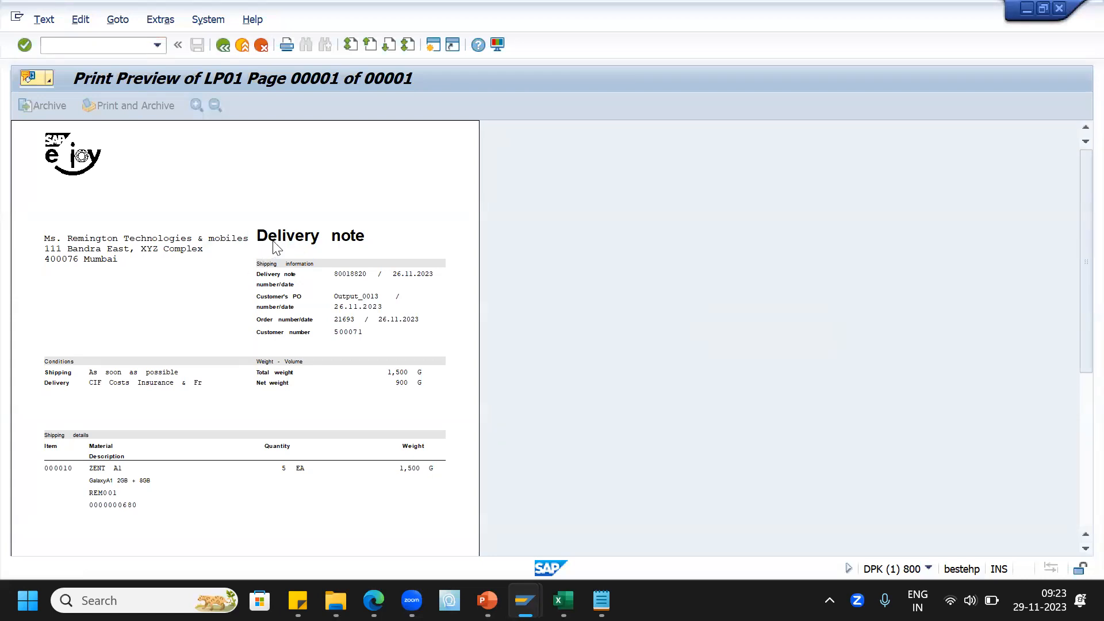
{"action": "left_click", "coordinate": [222, 45]}
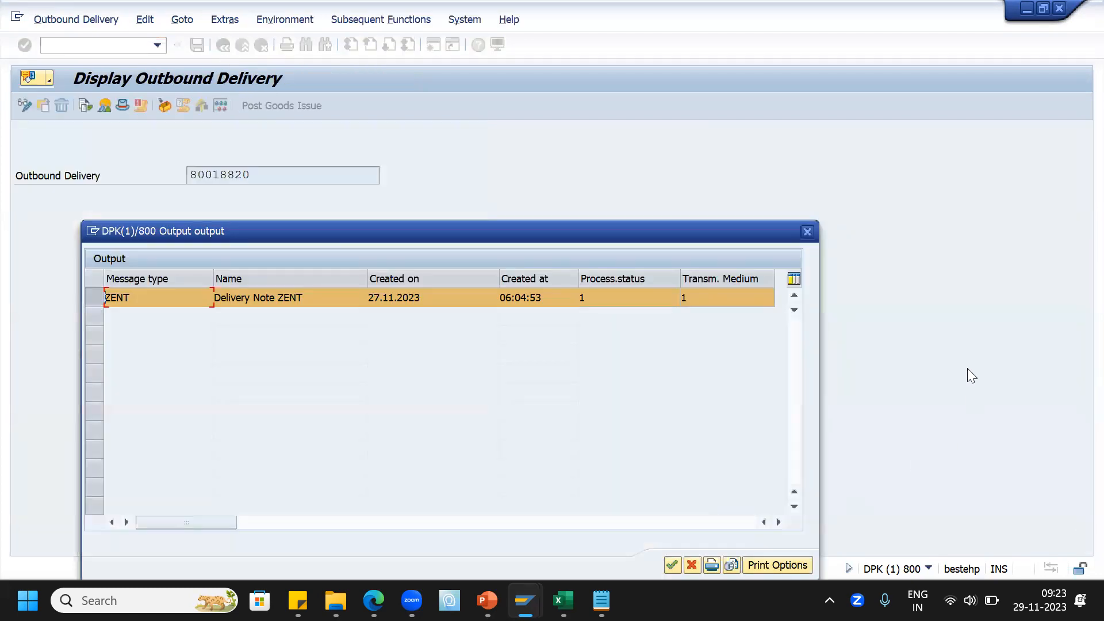
{"action": "left_click", "coordinate": [808, 231]}
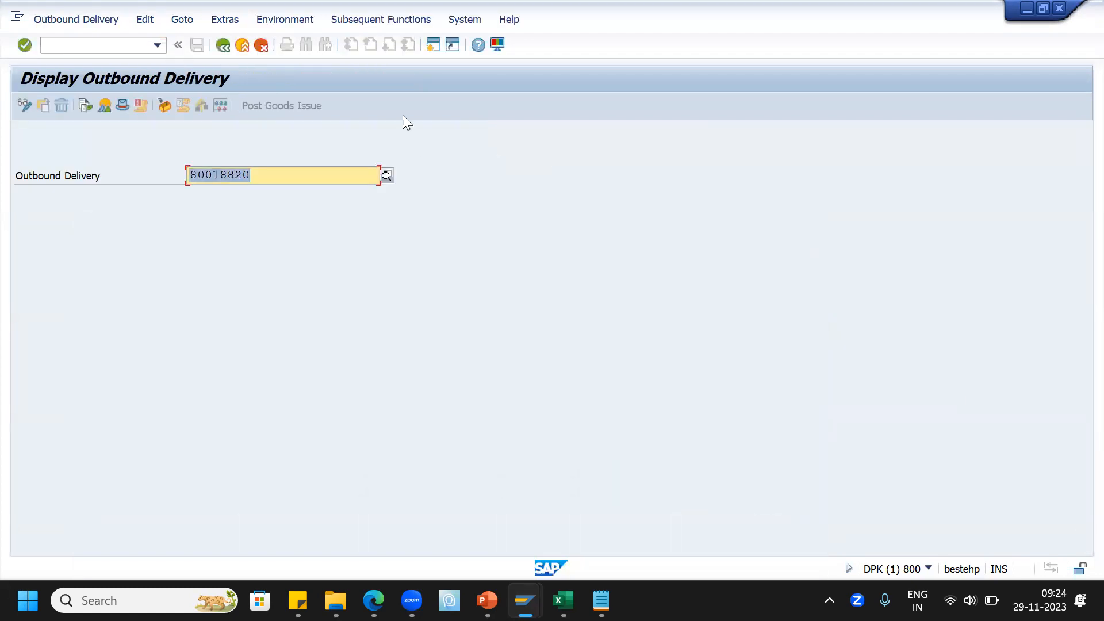
Open a new session, start transaction SPRO and display the SAP Reference IMG
{"action": "left_click", "coordinate": [434, 43]}
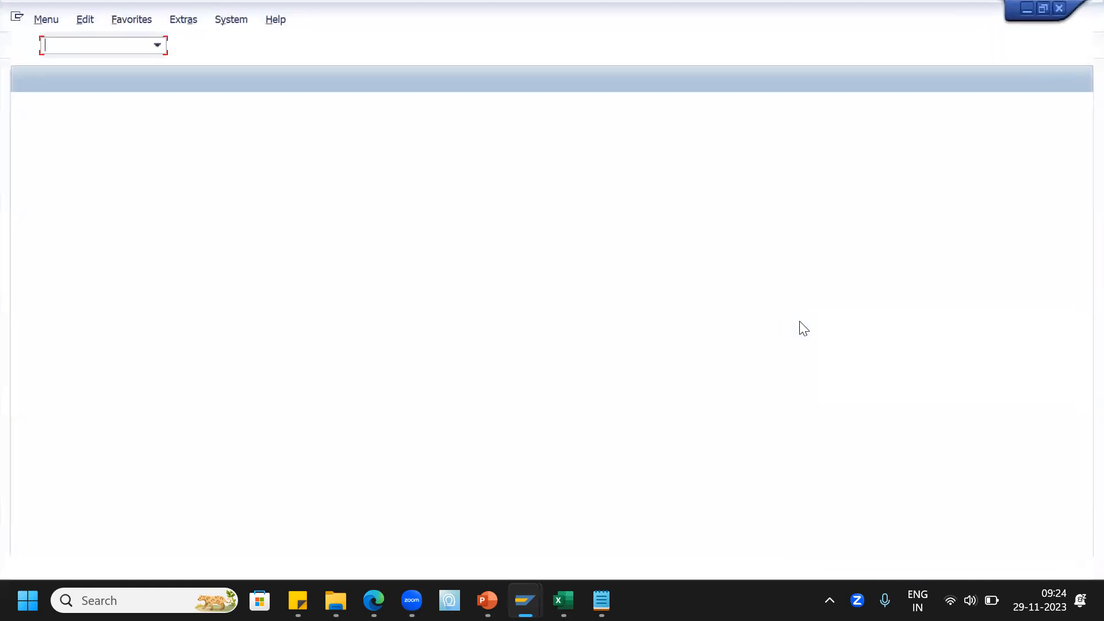
{"action": "type", "text": "spro"}
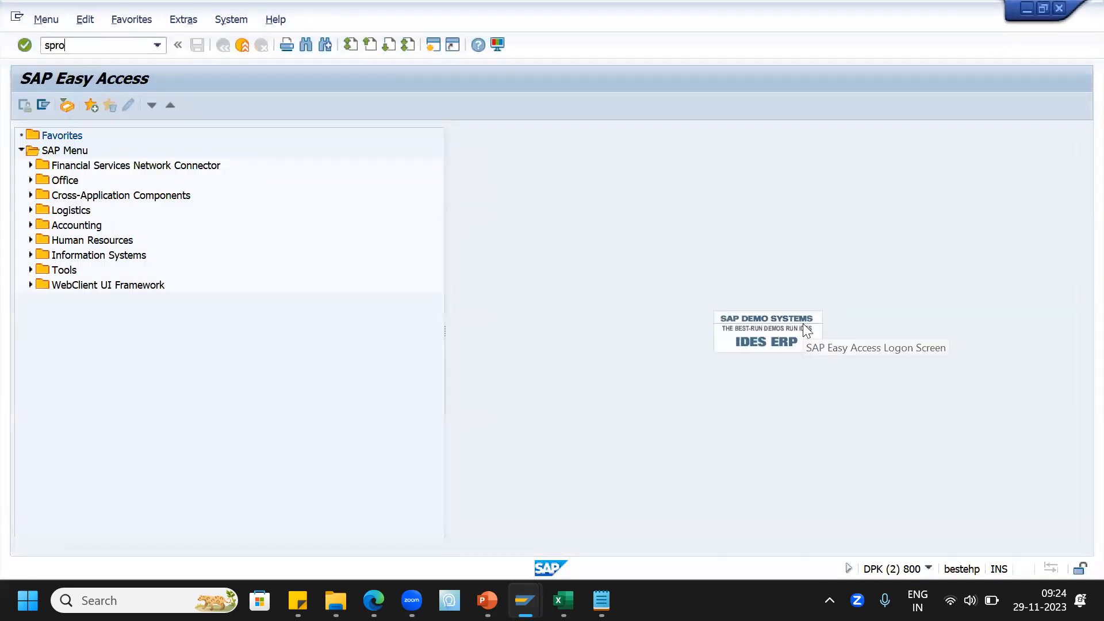
{"action": "key", "text": "Return"}
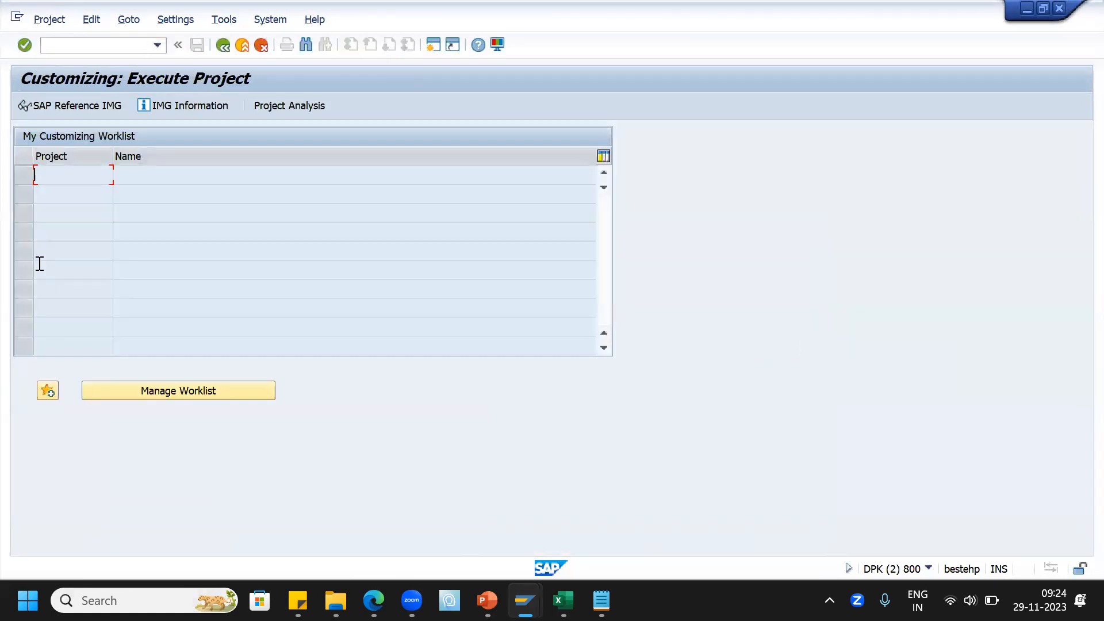
{"action": "left_click", "coordinate": [82, 105]}
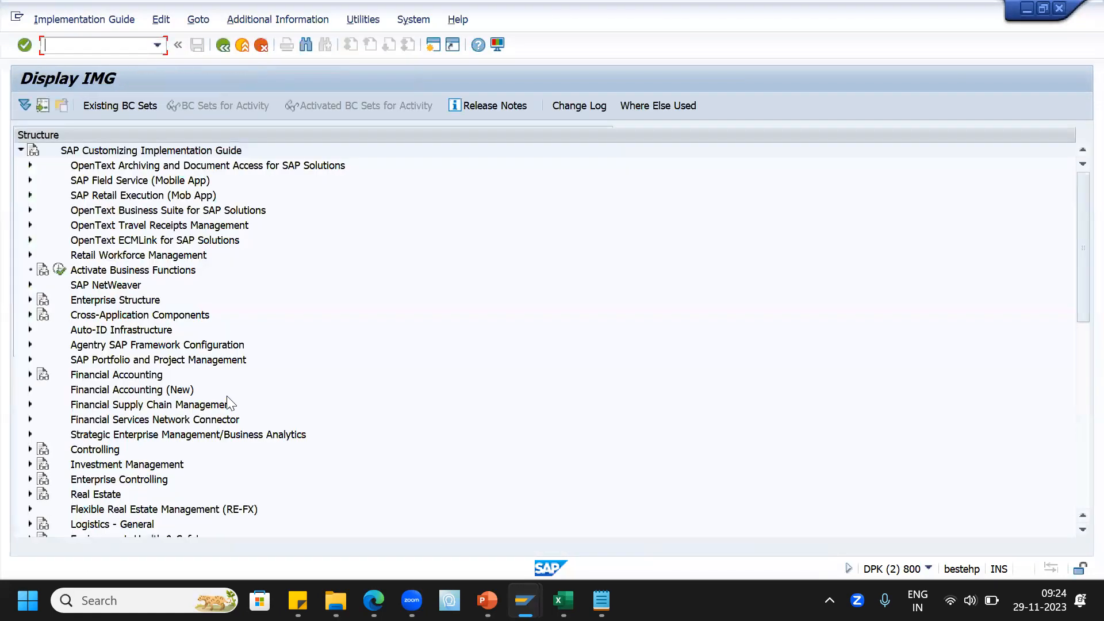
Expand Logistics Execution, Shipping and Basic Shipping Functions in the implementation guide
{"action": "scroll", "coordinate": [173, 391], "scroll_direction": "down", "scroll_amount": 5}
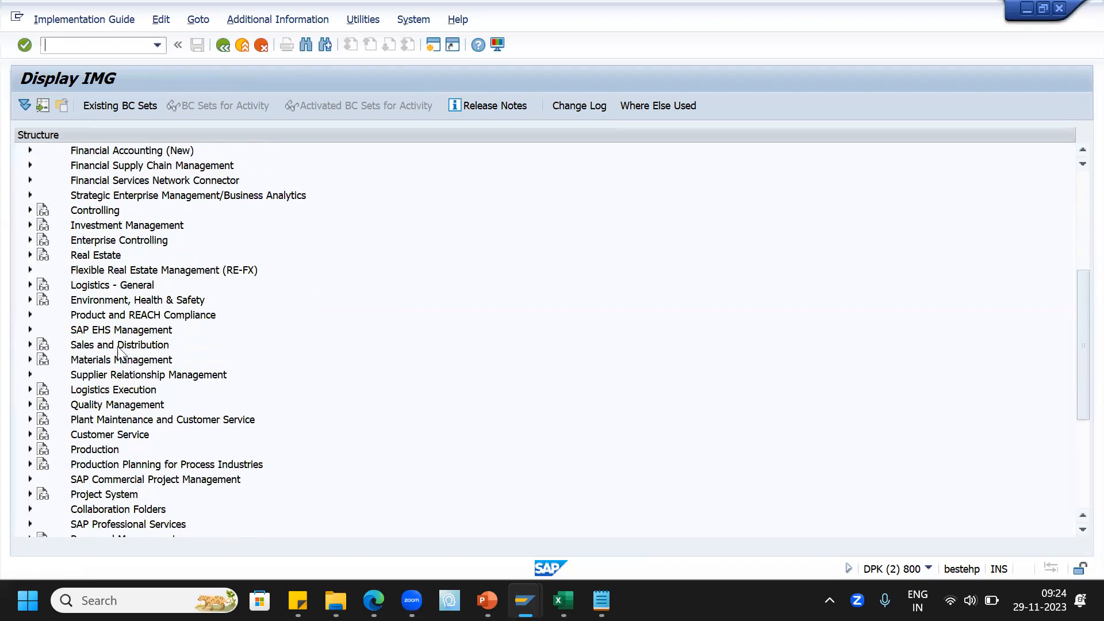
{"action": "scroll", "coordinate": [186, 339], "scroll_direction": "down", "scroll_amount": 2}
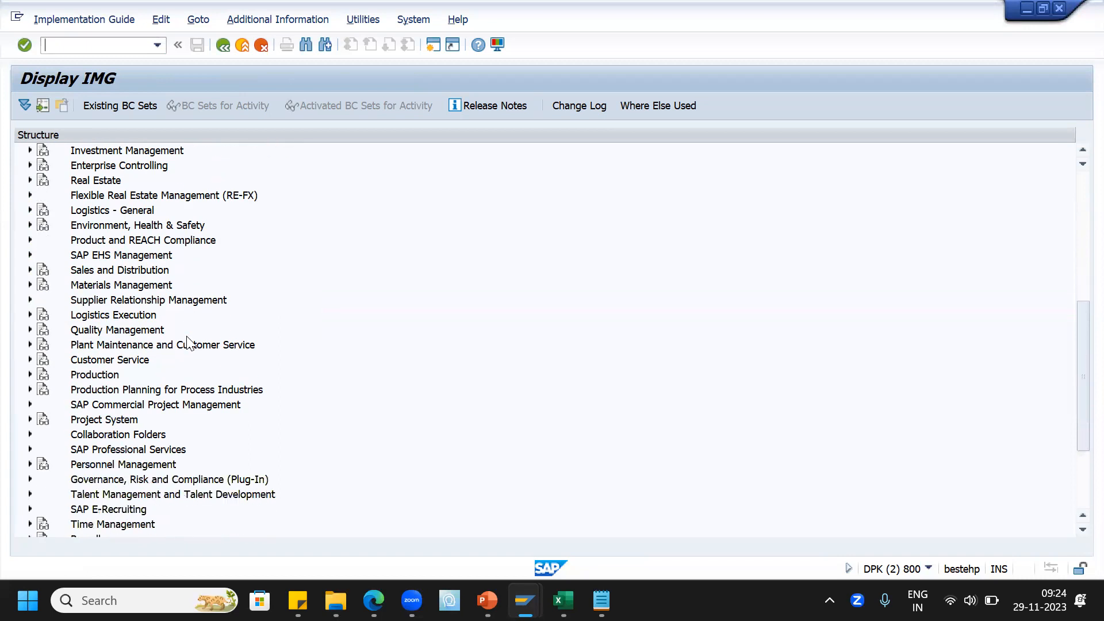
{"action": "left_click", "coordinate": [30, 315]}
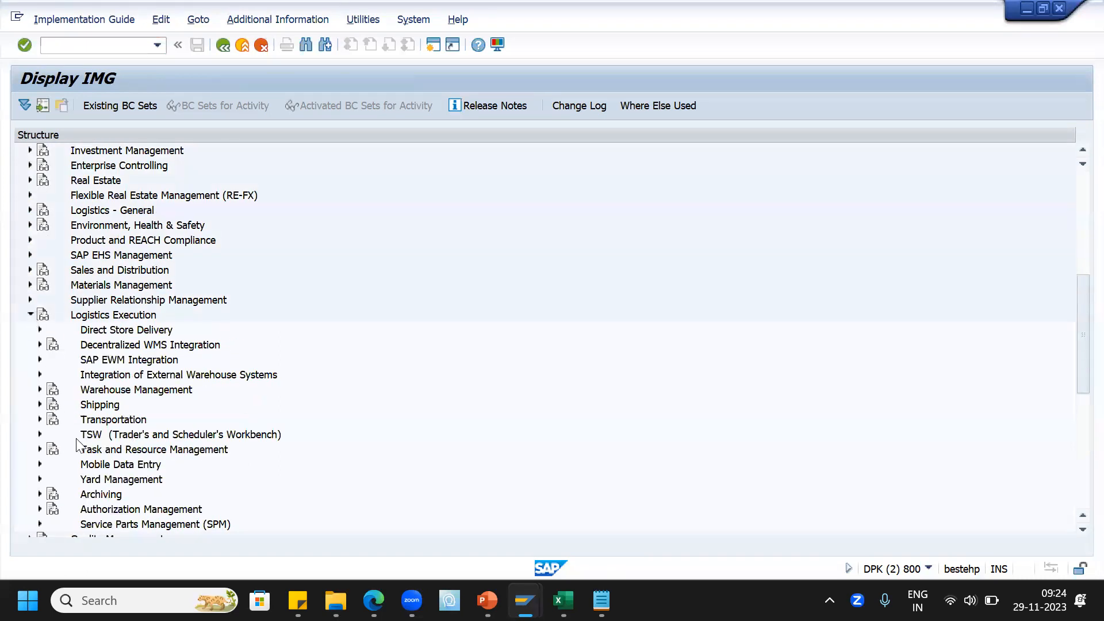
{"action": "left_click", "coordinate": [41, 405]}
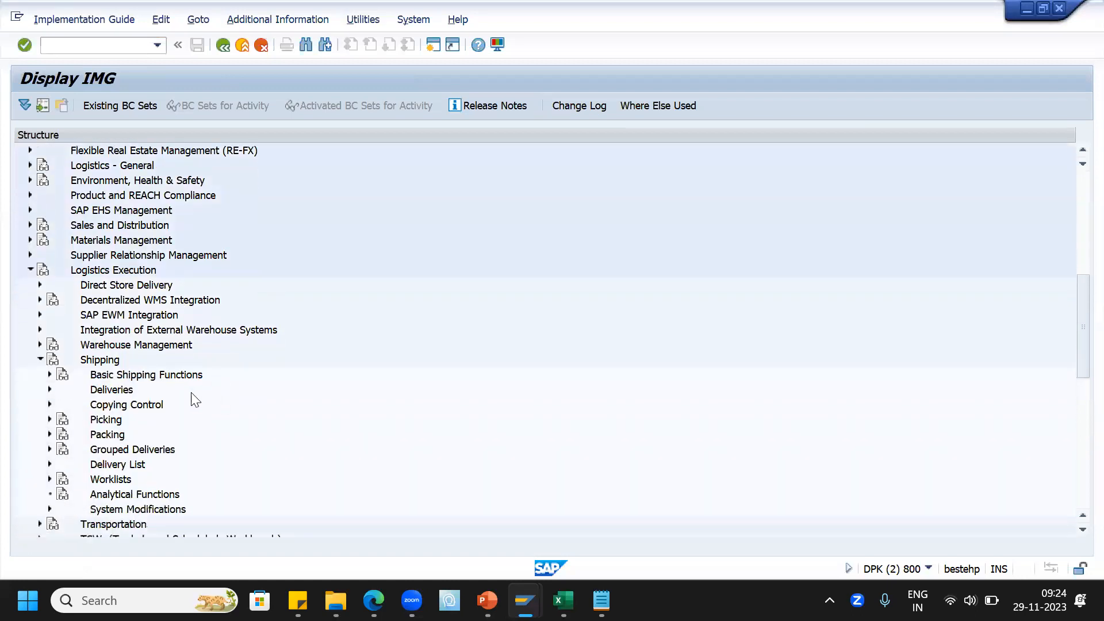
{"action": "left_click", "coordinate": [51, 374]}
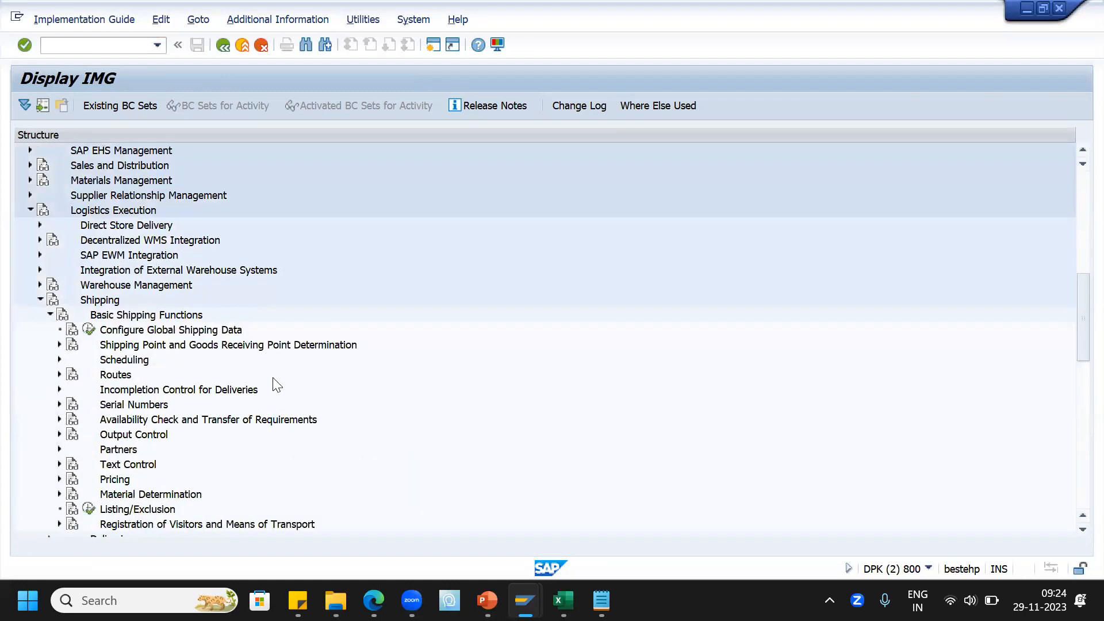
{"action": "scroll", "coordinate": [275, 382], "scroll_direction": "down", "scroll_amount": 1}
{"action": "scroll", "coordinate": [274, 382], "scroll_direction": "down", "scroll_amount": 1}
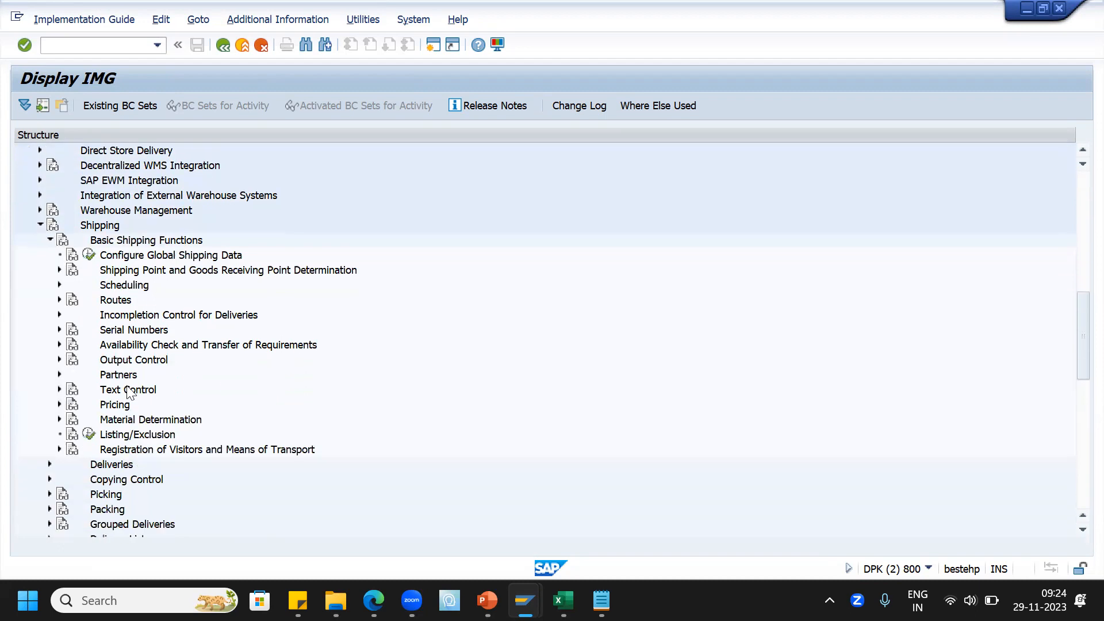
Expand Output Control and Output Determination down to the activities under Maintain Output Determination for Outbound Deliveries
{"action": "left_click", "coordinate": [60, 359]}
{"action": "scroll", "coordinate": [361, 387], "scroll_direction": "down", "scroll_amount": 1}
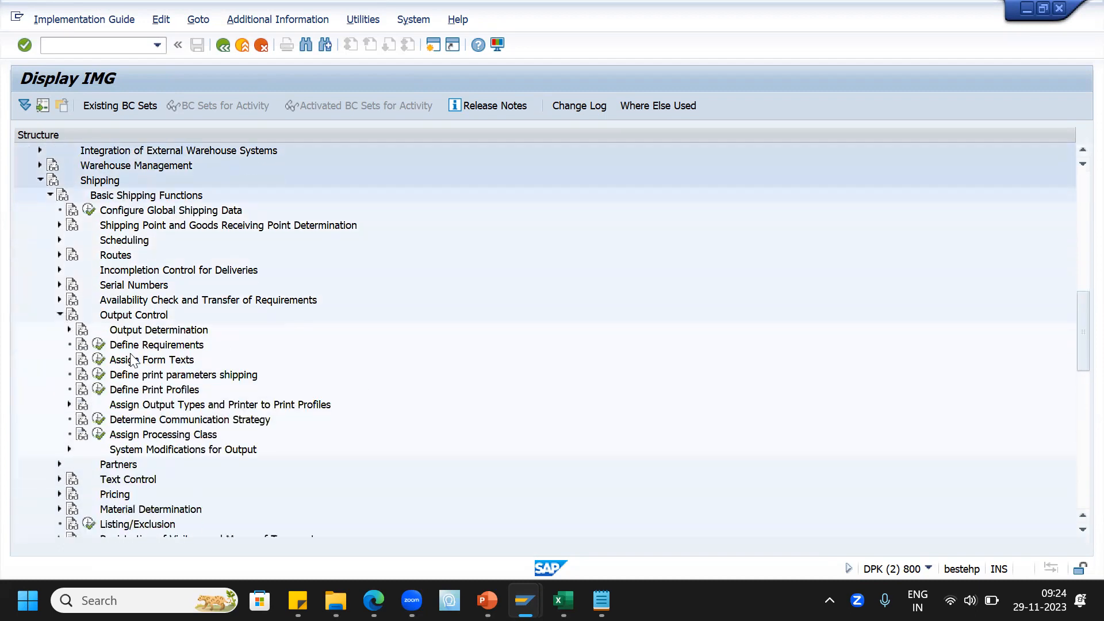
{"action": "left_click", "coordinate": [69, 329]}
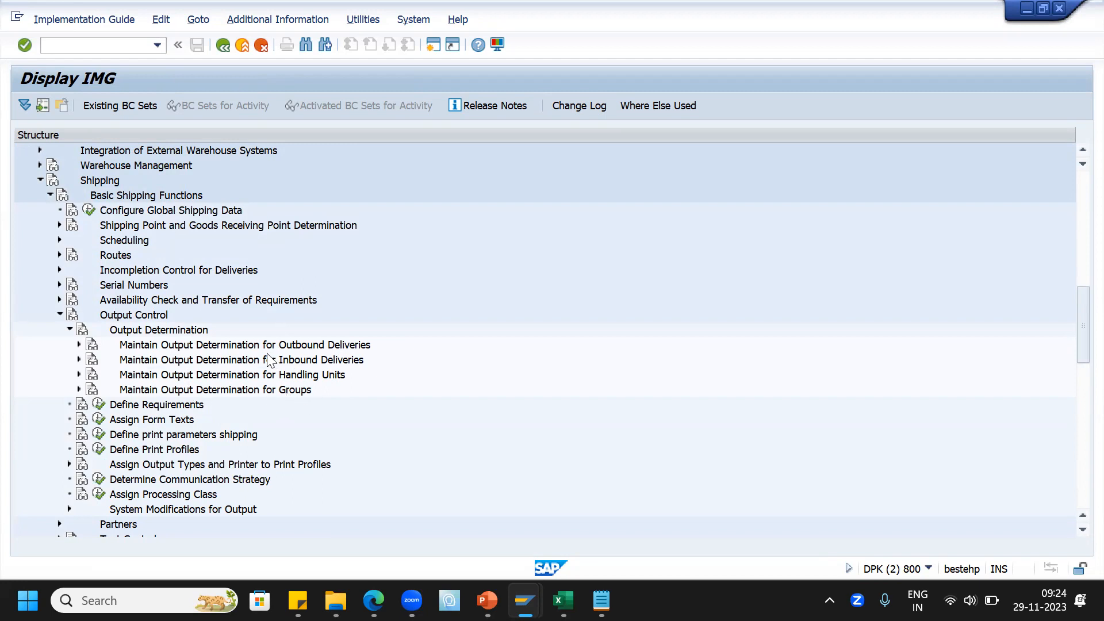
{"action": "left_click", "coordinate": [79, 345]}
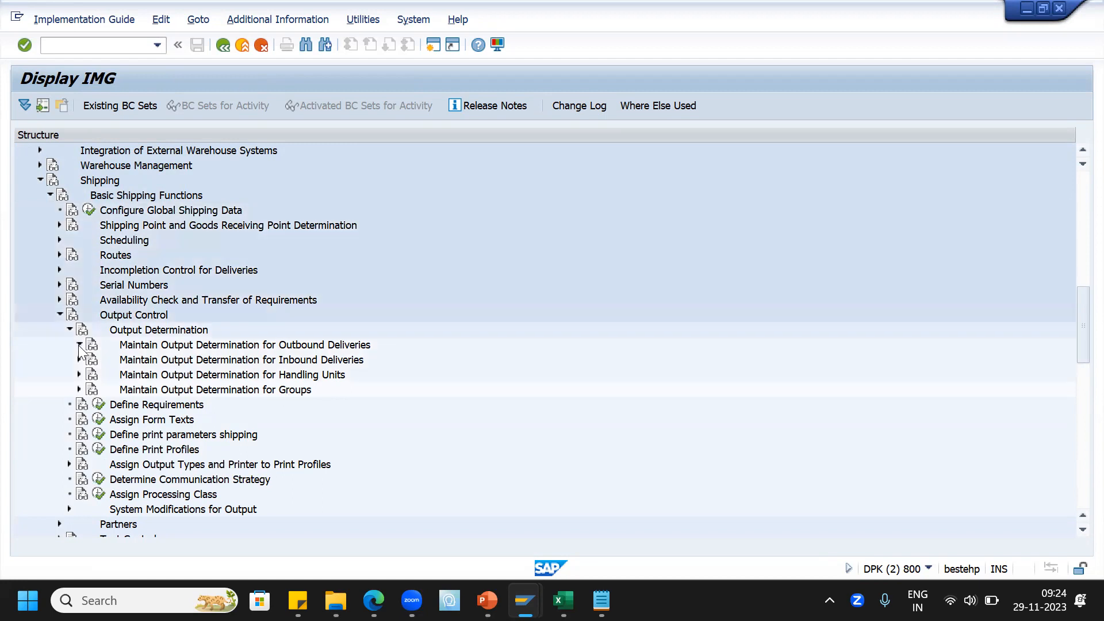
{"action": "scroll", "coordinate": [407, 371], "scroll_direction": "down", "scroll_amount": 3}
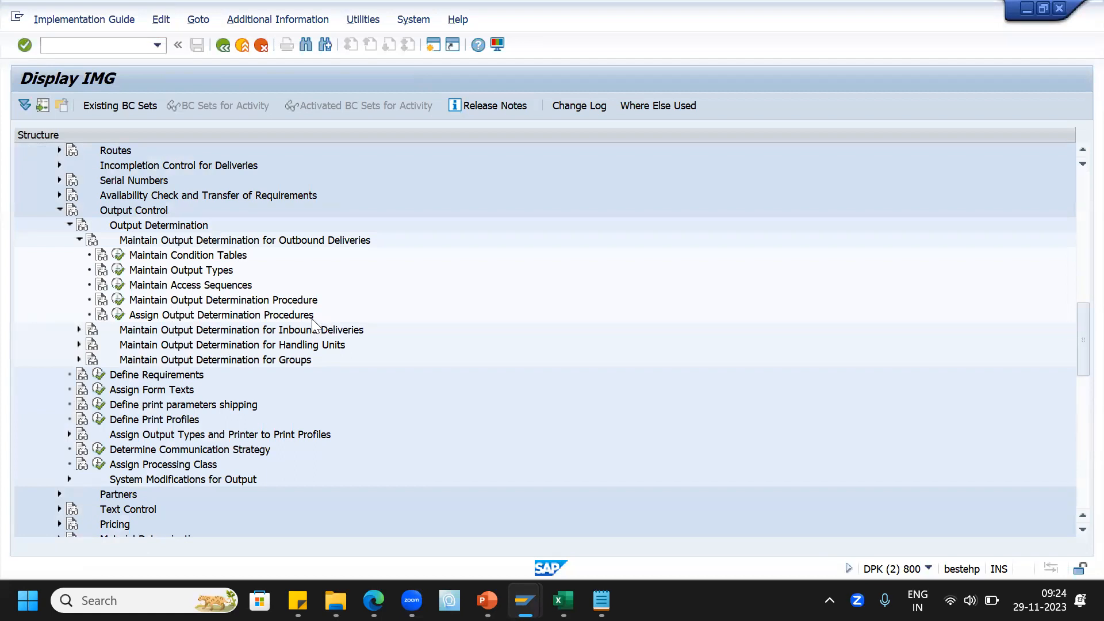
Review the available output condition tables for deliveries through Maintain Condition Tables, and return to the activity selection
{"action": "left_click", "coordinate": [118, 257]}
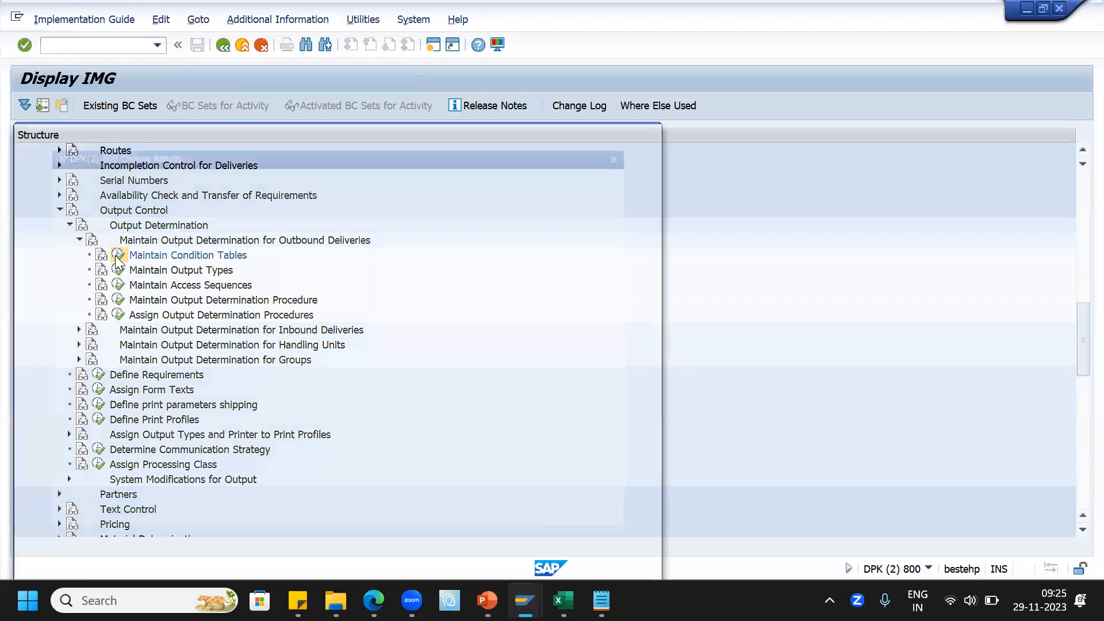
{"action": "left_click_drag", "start_coordinate": [371, 132], "coordinate": [627, 119]}
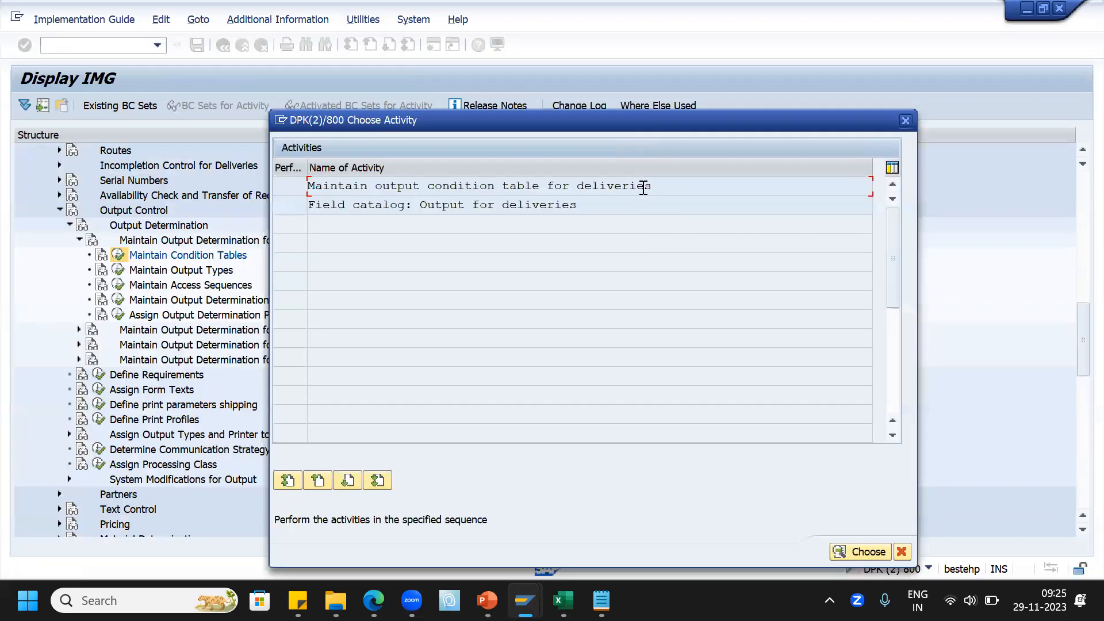
{"action": "double_click", "coordinate": [665, 184]}
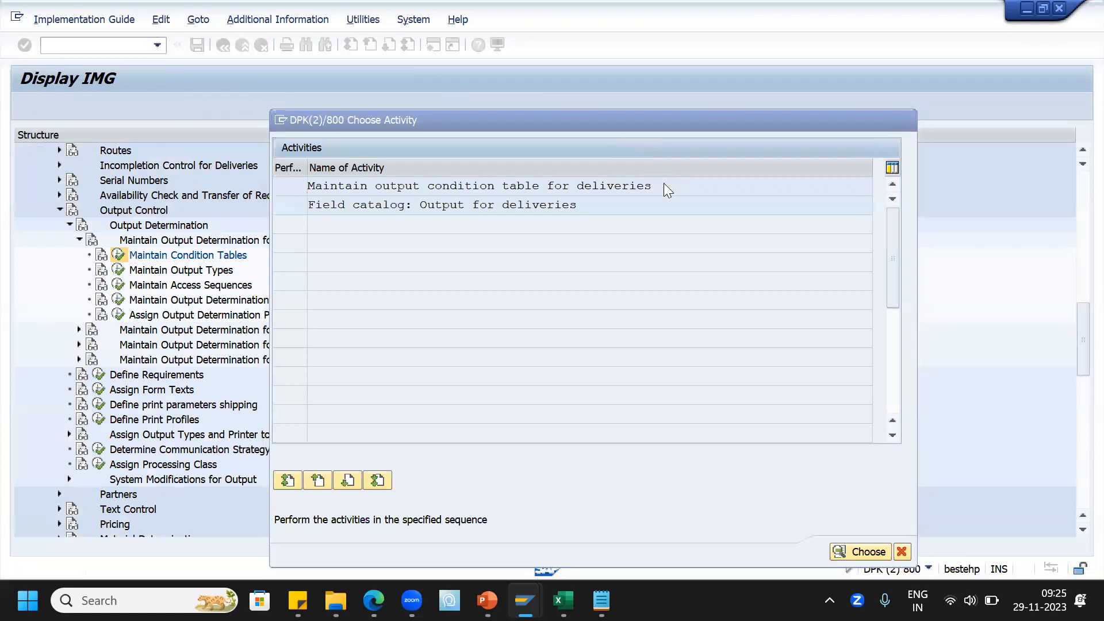
{"action": "left_click", "coordinate": [216, 177]}
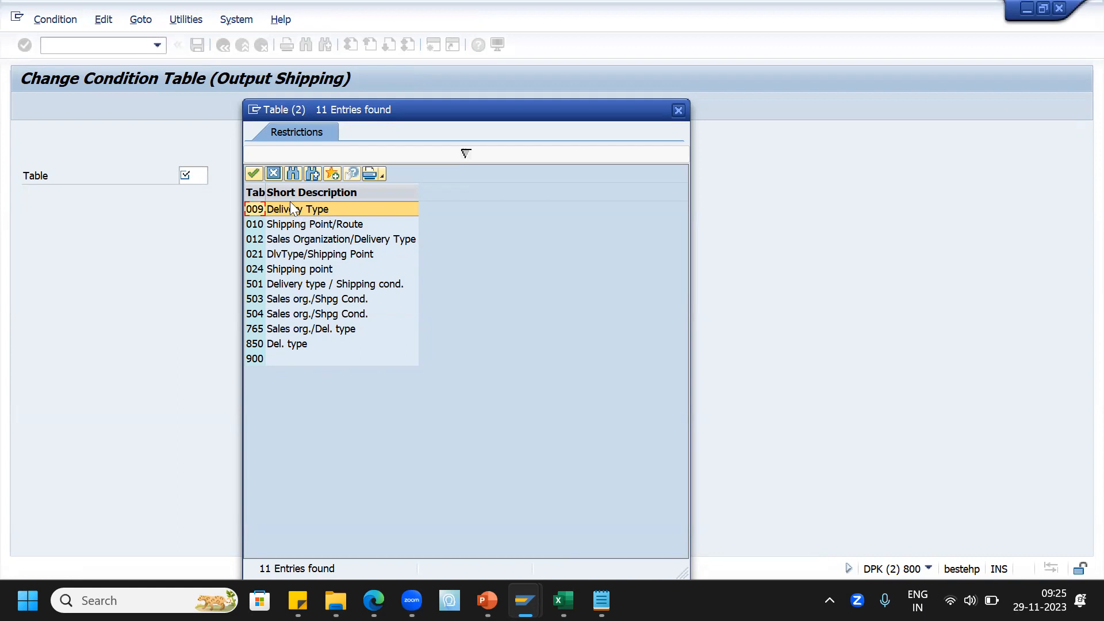
{"action": "left_click", "coordinate": [677, 111]}
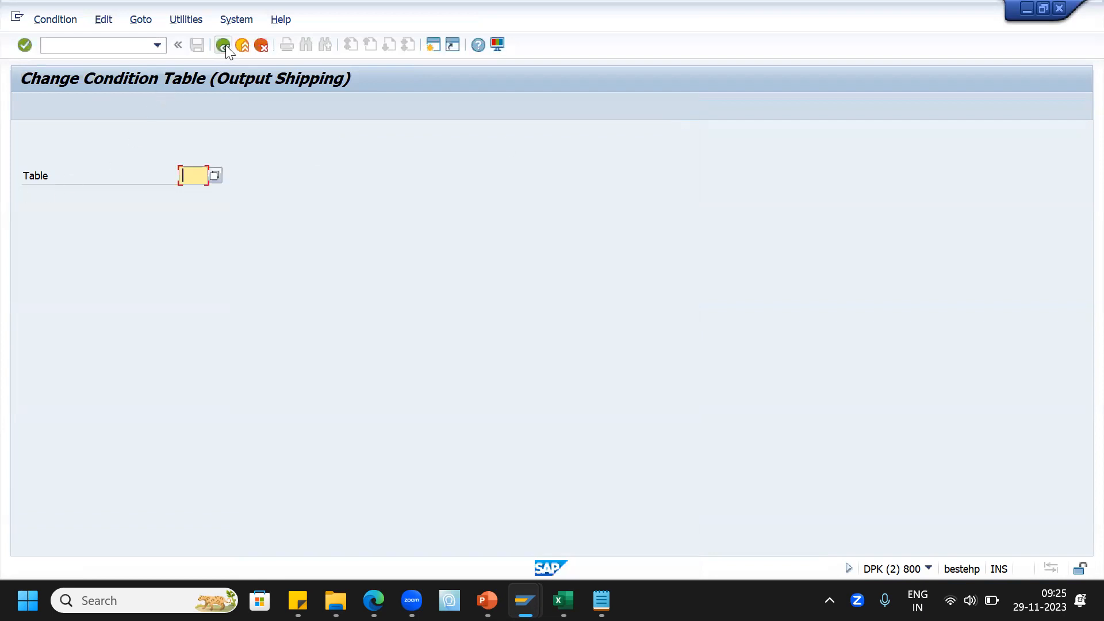
{"action": "left_click", "coordinate": [225, 45]}
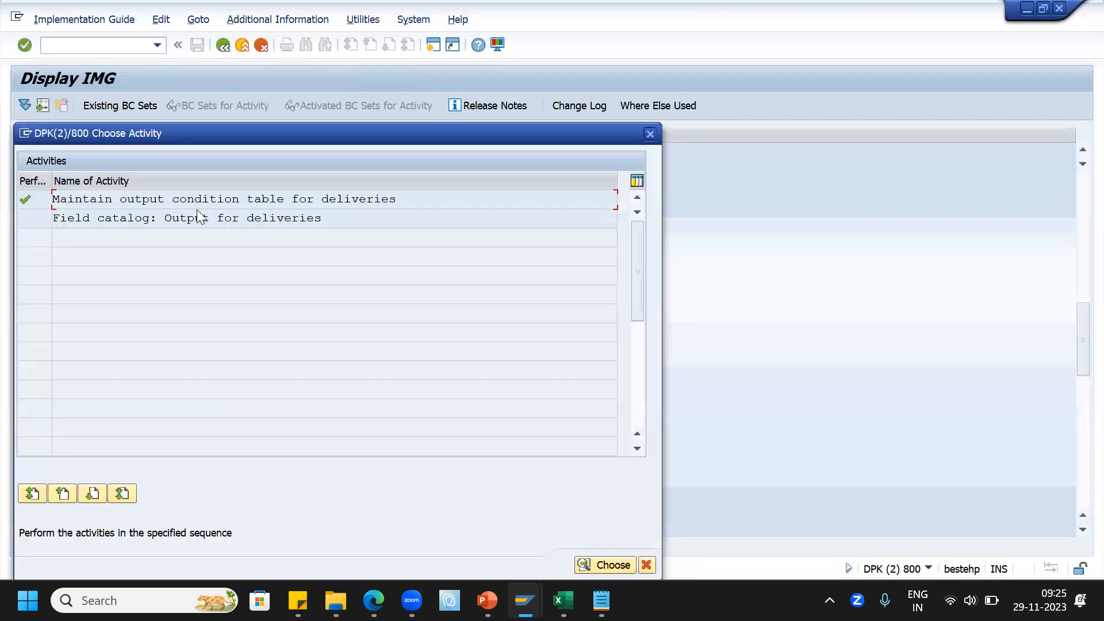
Review the field catalog of output for deliveries, and return to the implementation guide structure
{"action": "double_click", "coordinate": [331, 218]}
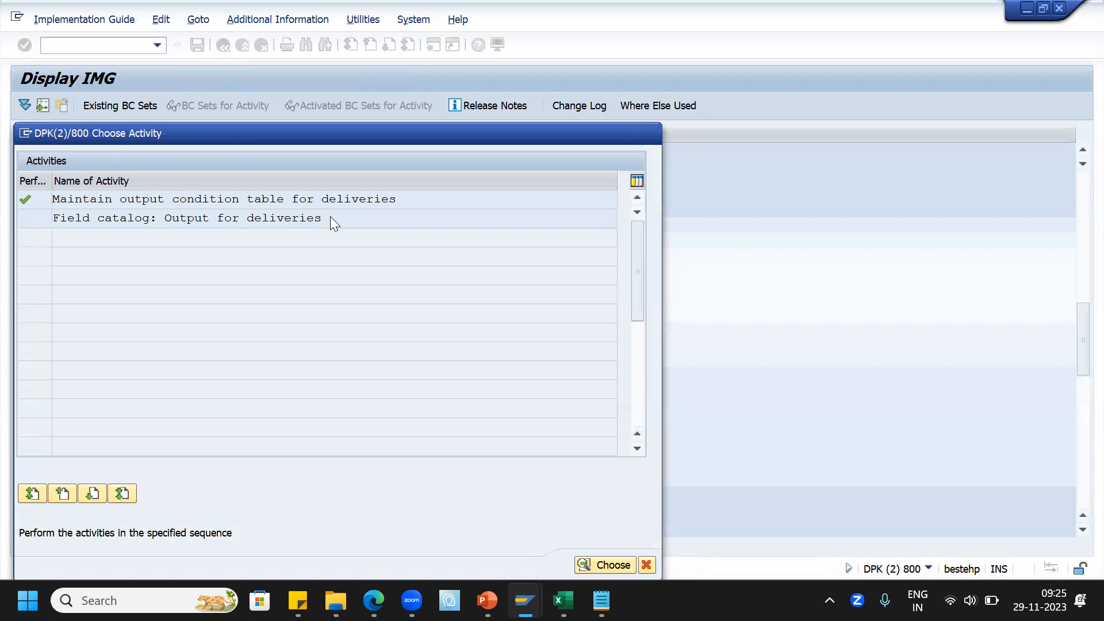
{"action": "left_click", "coordinate": [521, 488]}
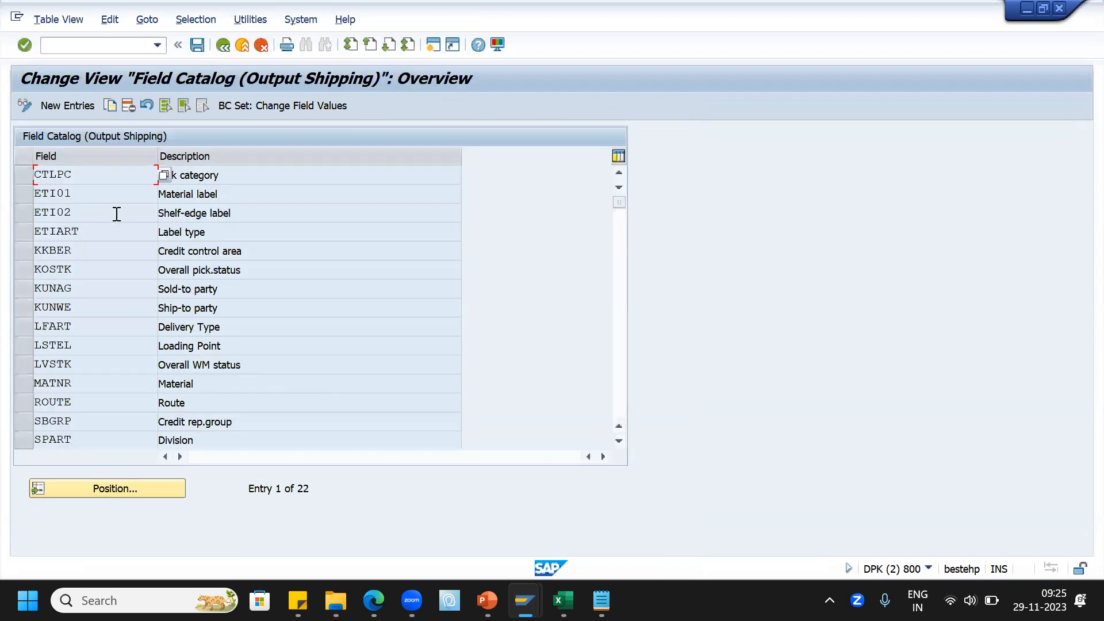
{"action": "left_click", "coordinate": [236, 173]}
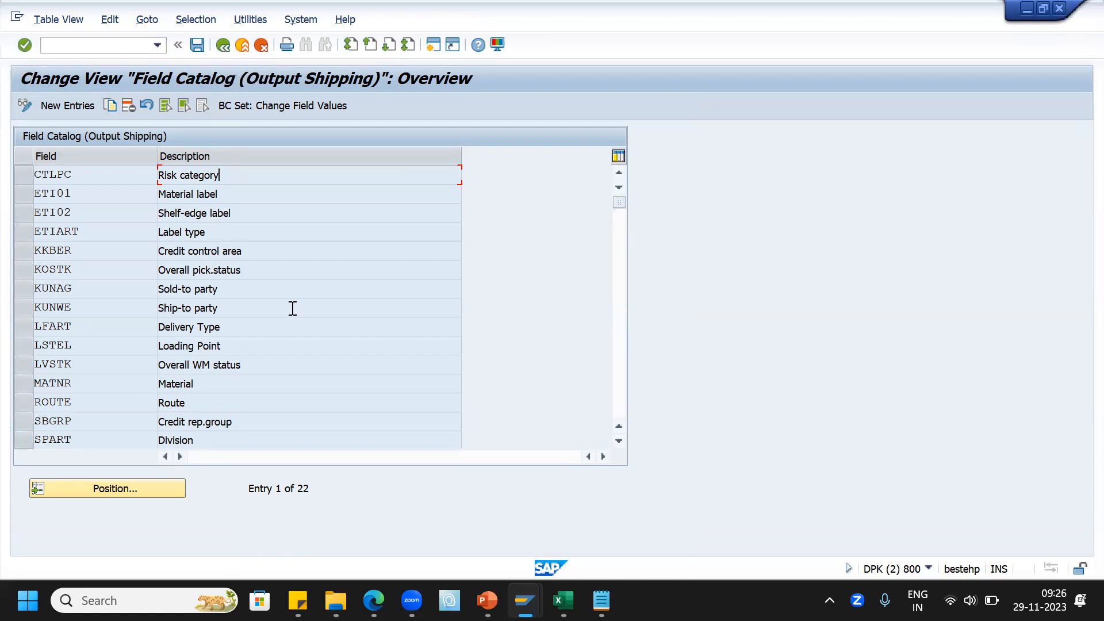
{"action": "left_click", "coordinate": [223, 46]}
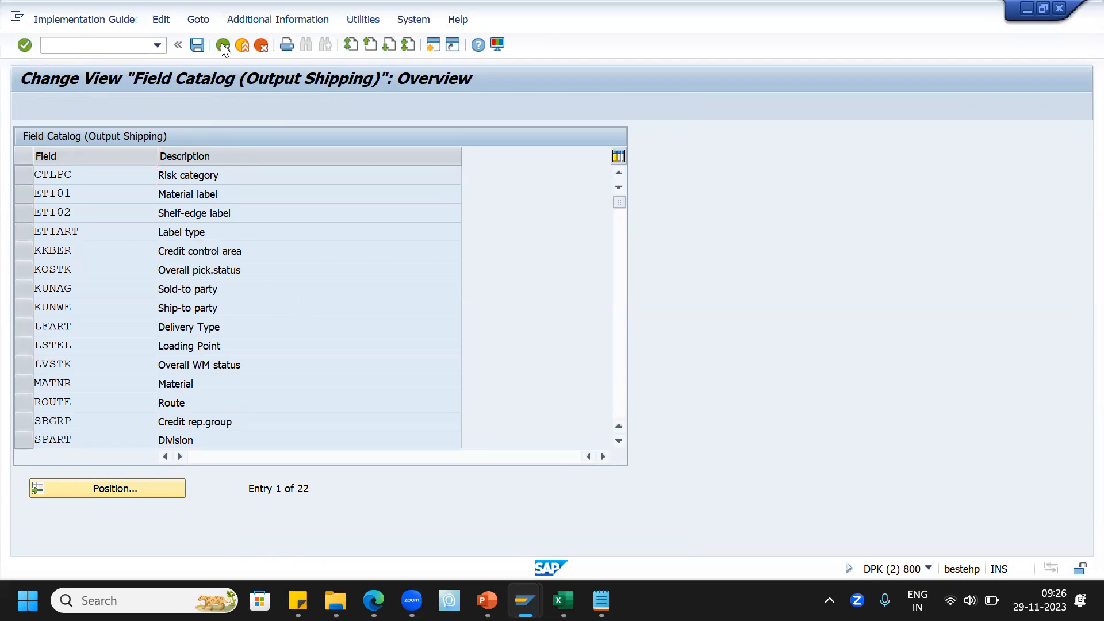
{"action": "left_click", "coordinate": [649, 134]}
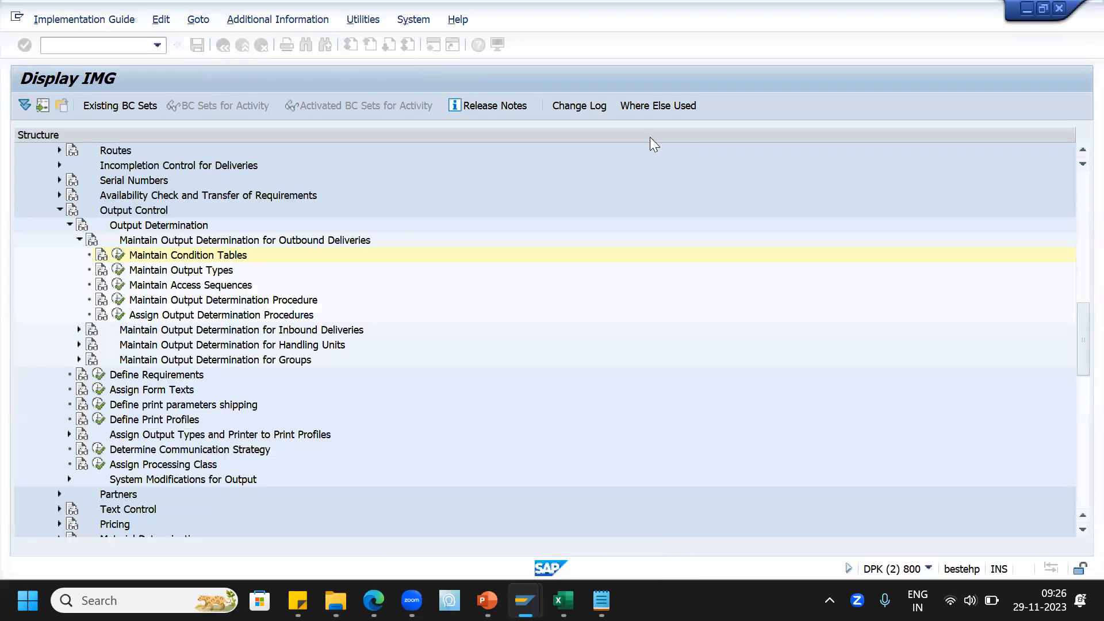
Open Maintain Output Types for outbound deliveries, locate output type ZENT, and display its details
{"action": "left_click", "coordinate": [117, 269]}
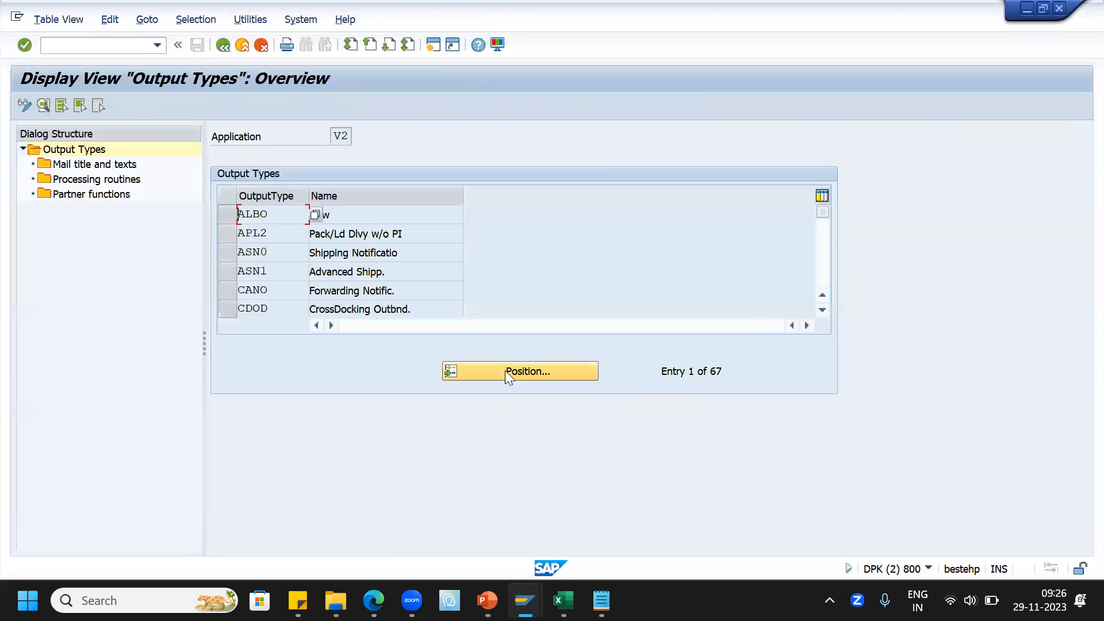
{"action": "left_click", "coordinate": [528, 373]}
{"action": "type", "text": "zent"}
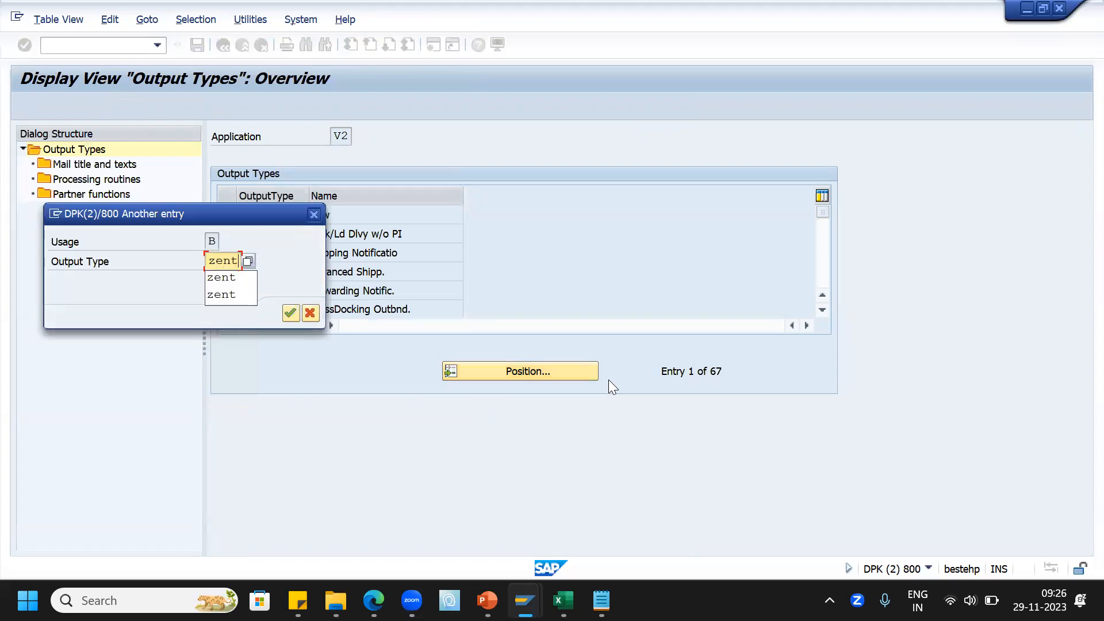
{"action": "key", "text": "Return"}
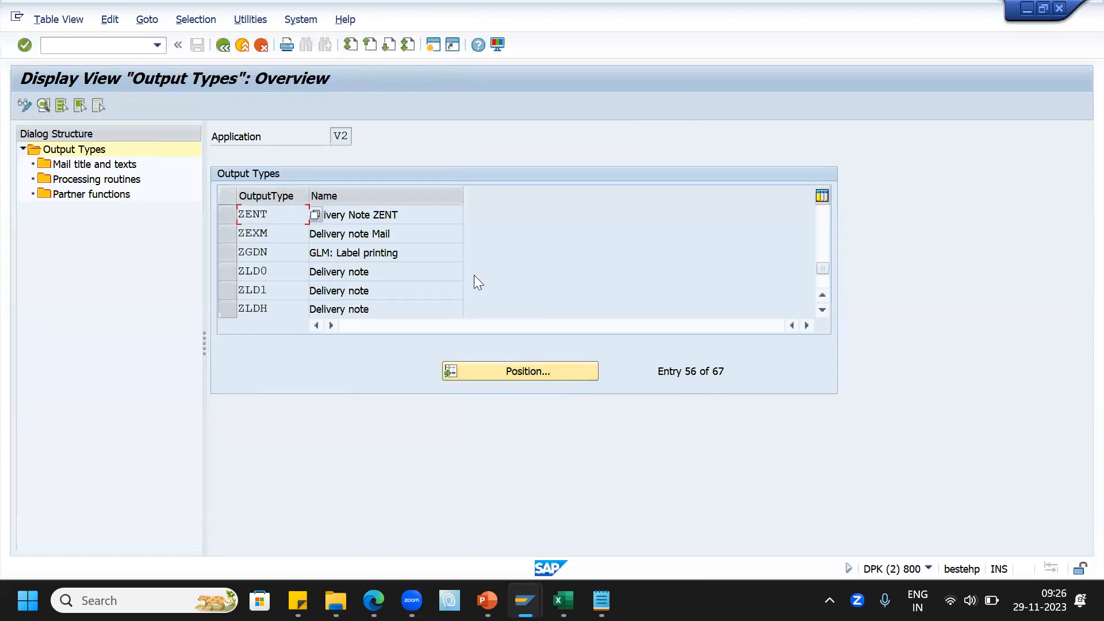
{"action": "left_click", "coordinate": [227, 215]}
{"action": "left_click", "coordinate": [43, 105]}
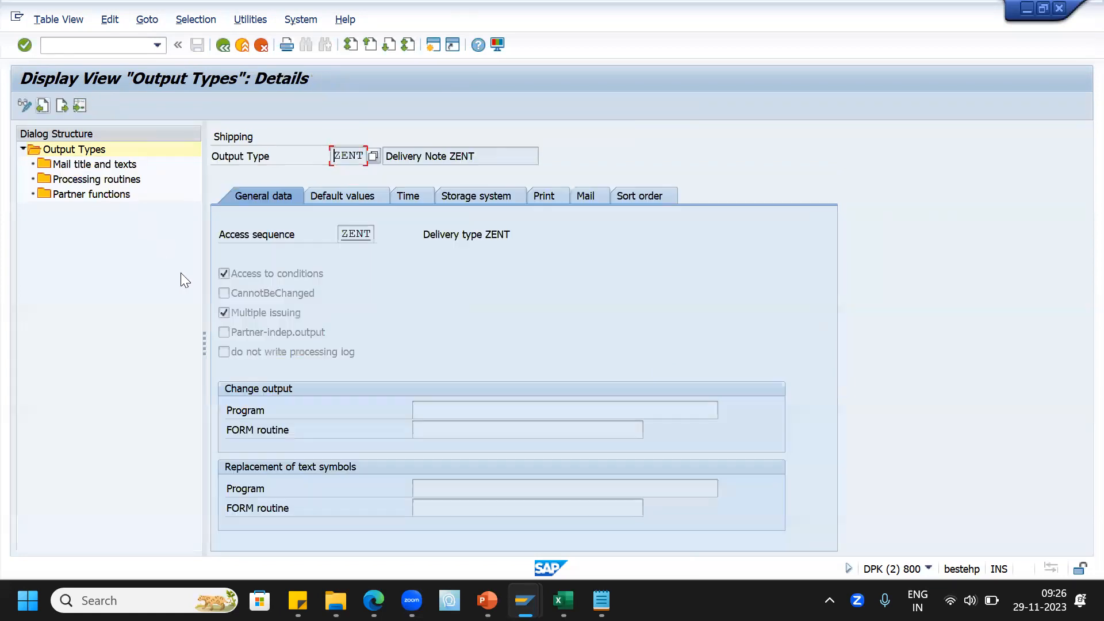
{"action": "left_click", "coordinate": [505, 154]}
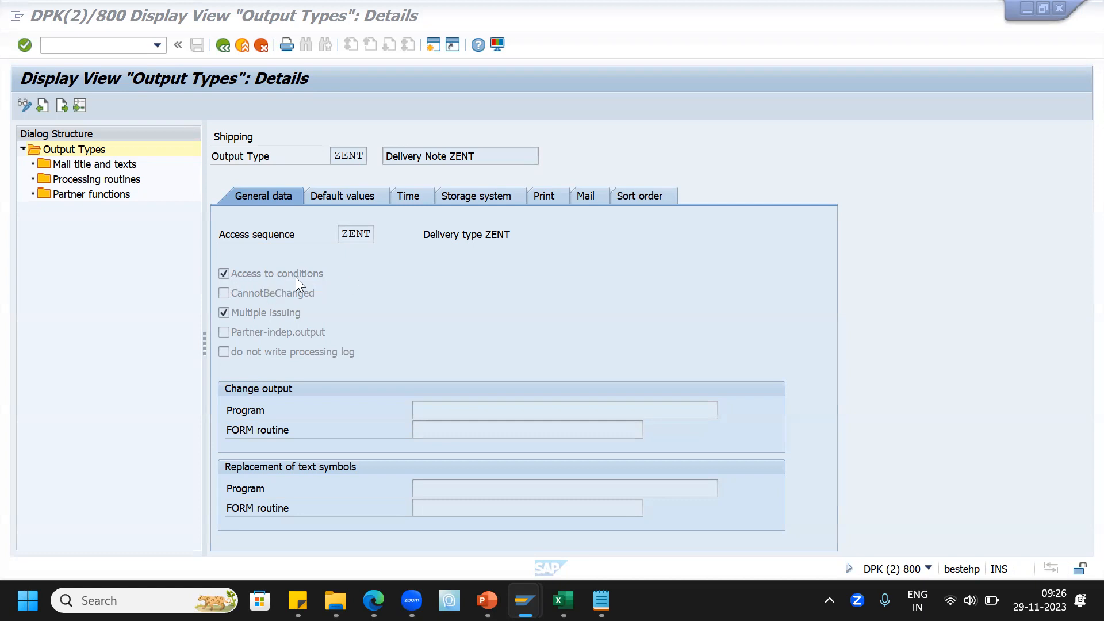
Read the field help for the CannotBeChanged indicator of output type ZENT, and close the help
{"action": "left_click", "coordinate": [265, 298]}
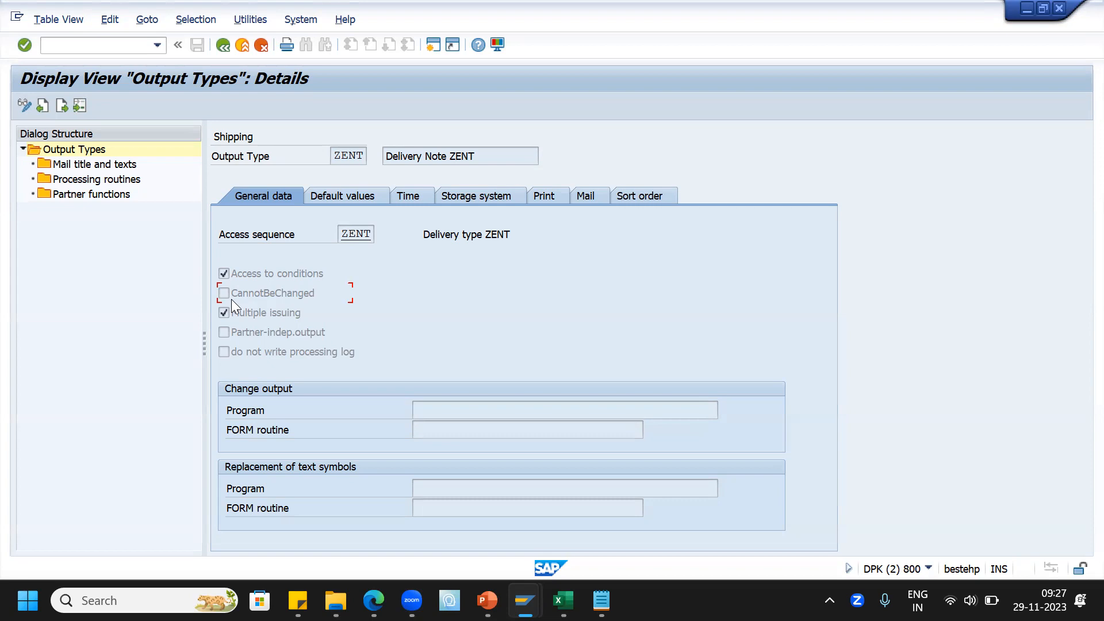
{"action": "key", "text": "F1"}
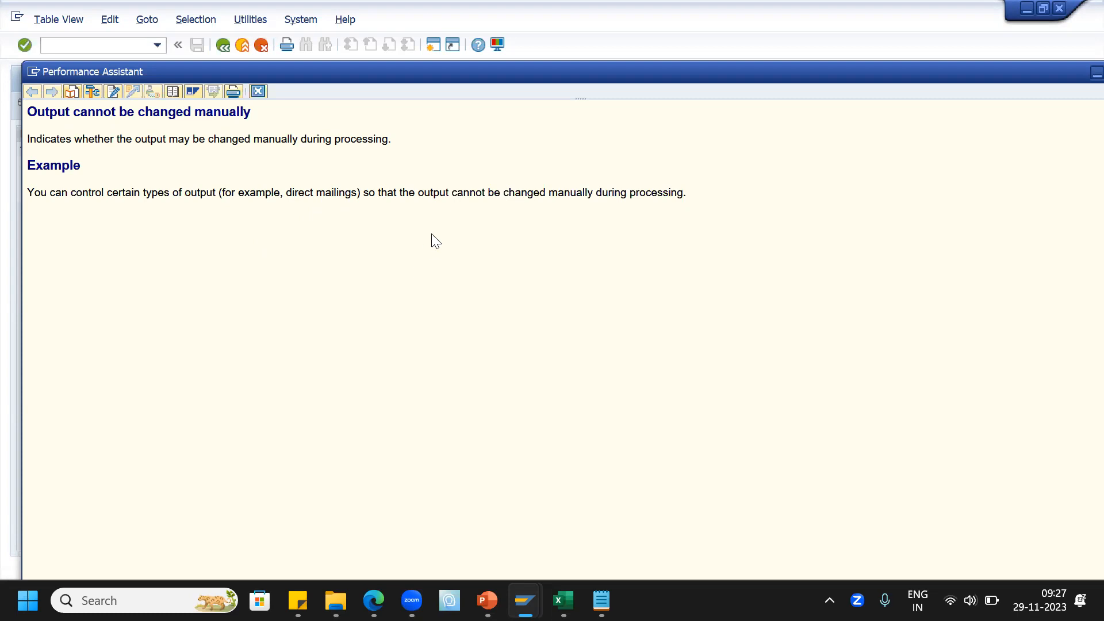
{"action": "left_click", "coordinate": [258, 91]}
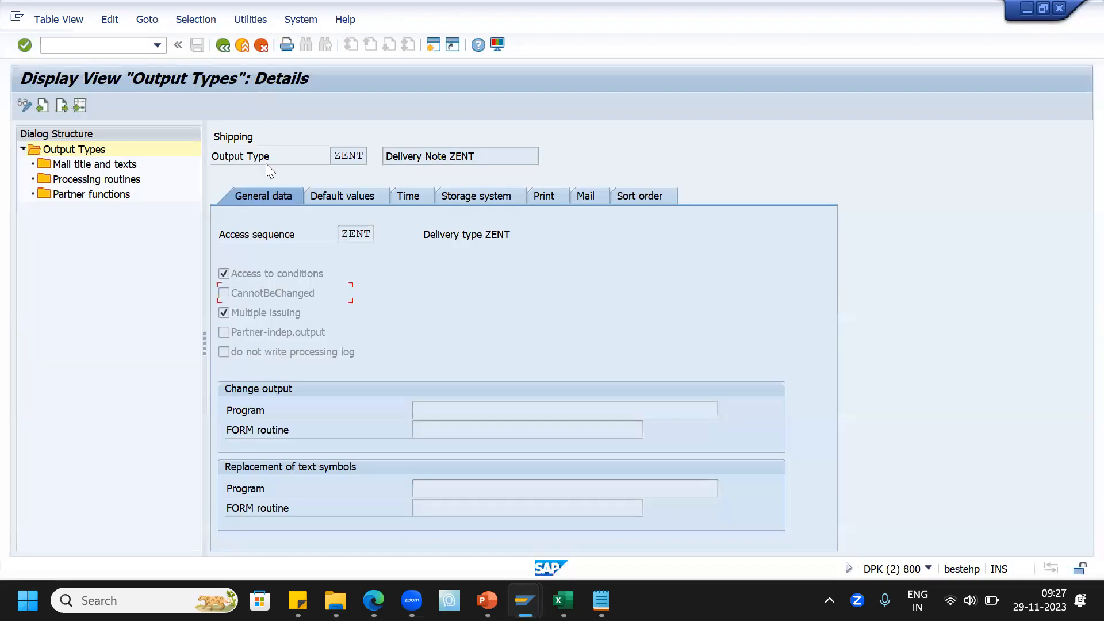
Review the partner functions assigned to each medium of output type ZENT, and return to its general data
{"action": "left_click", "coordinate": [275, 314]}
{"action": "double_click", "coordinate": [85, 195]}
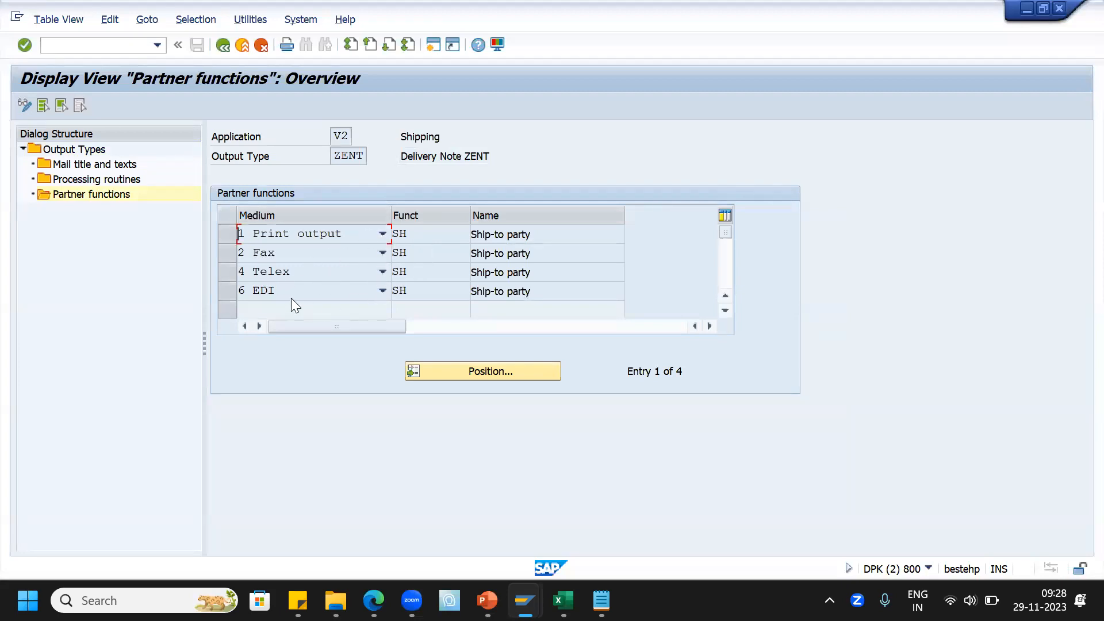
{"action": "left_click", "coordinate": [51, 149]}
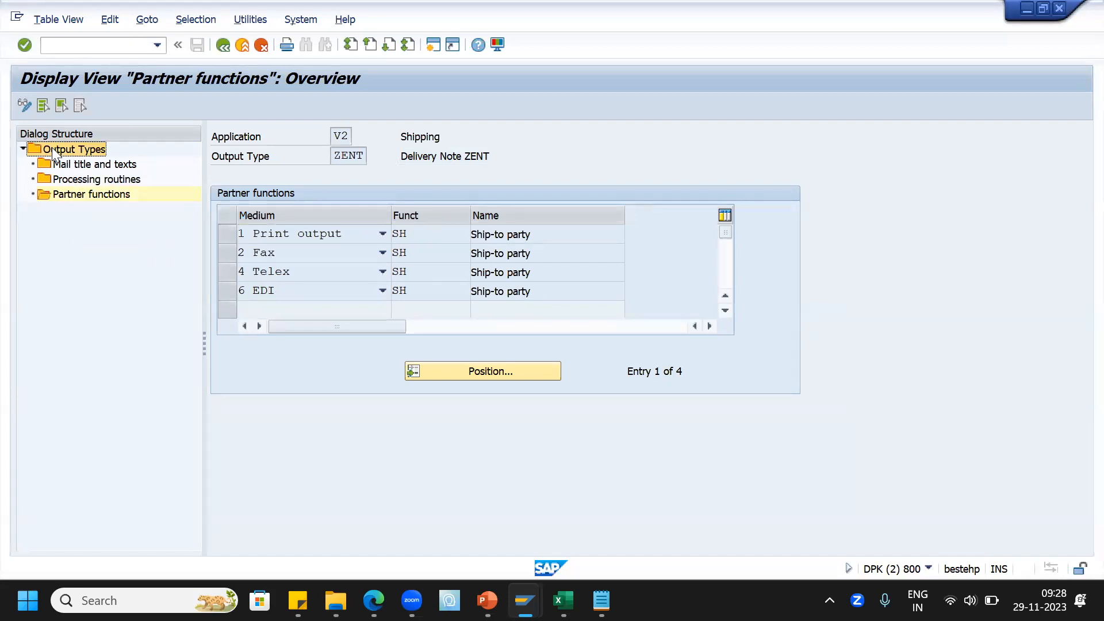
{"action": "left_click", "coordinate": [223, 45]}
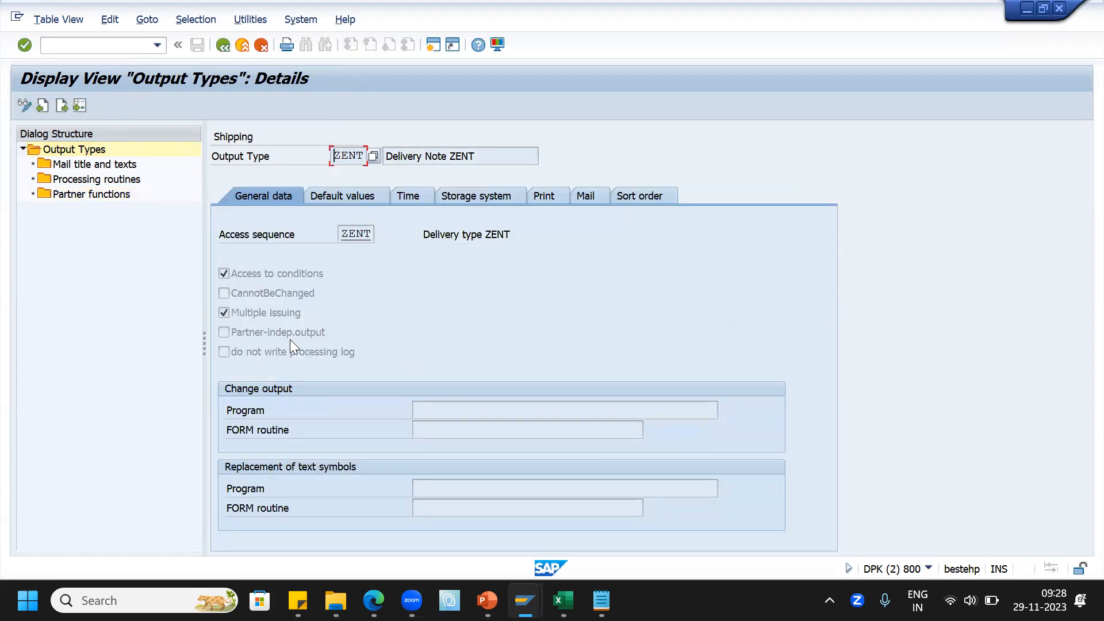
Read the field help for the "do not write processing log" indicator, and close the help
{"action": "left_click", "coordinate": [301, 354]}
{"action": "key", "text": "F1"}
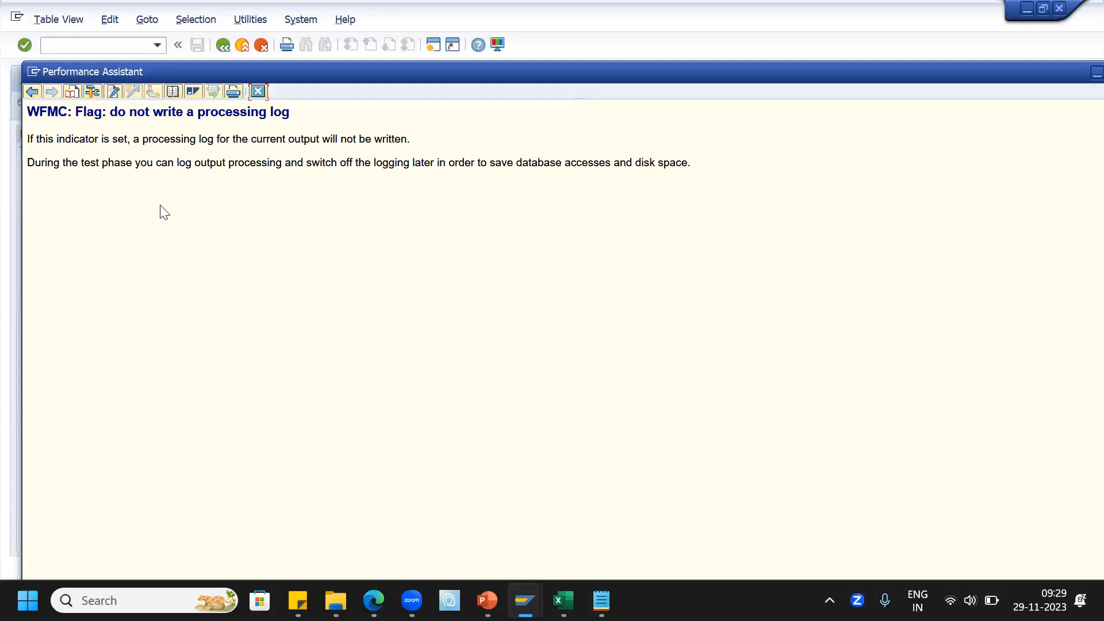
{"action": "double_click", "coordinate": [215, 74]}
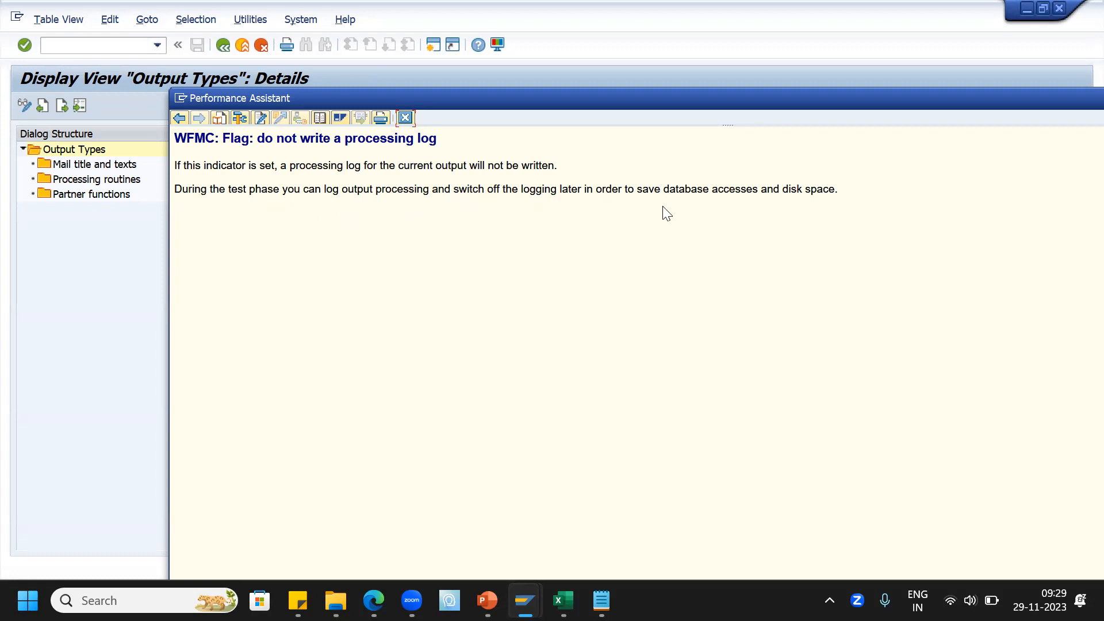
{"action": "left_click", "coordinate": [405, 118]}
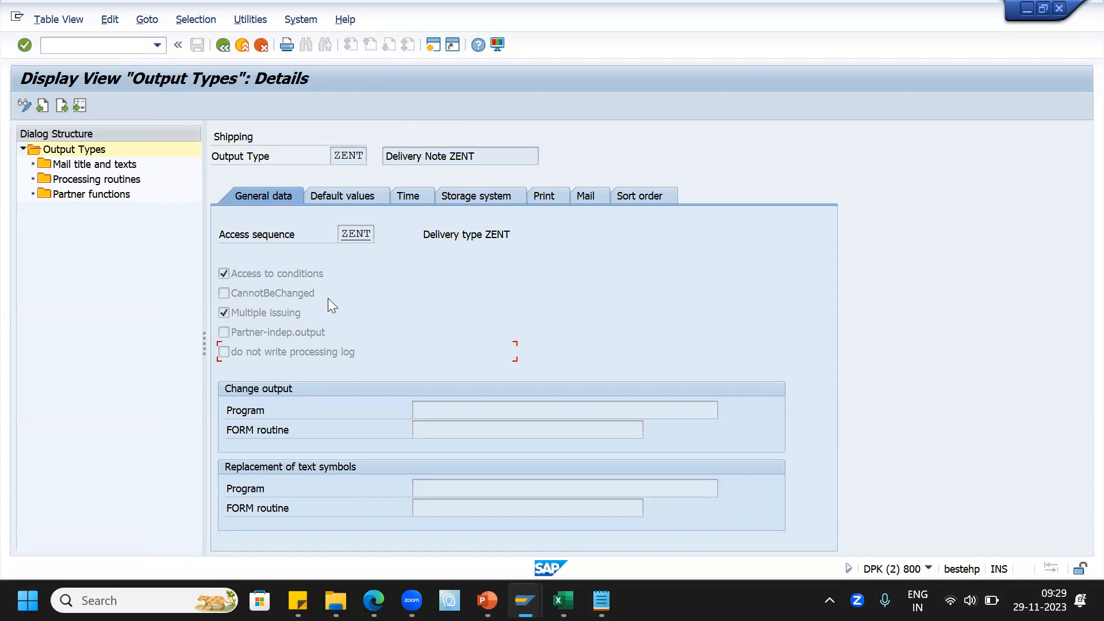
Review the default values of output type ZENT, including the available dispatch time options, without changing the selection
{"action": "left_click", "coordinate": [349, 199]}
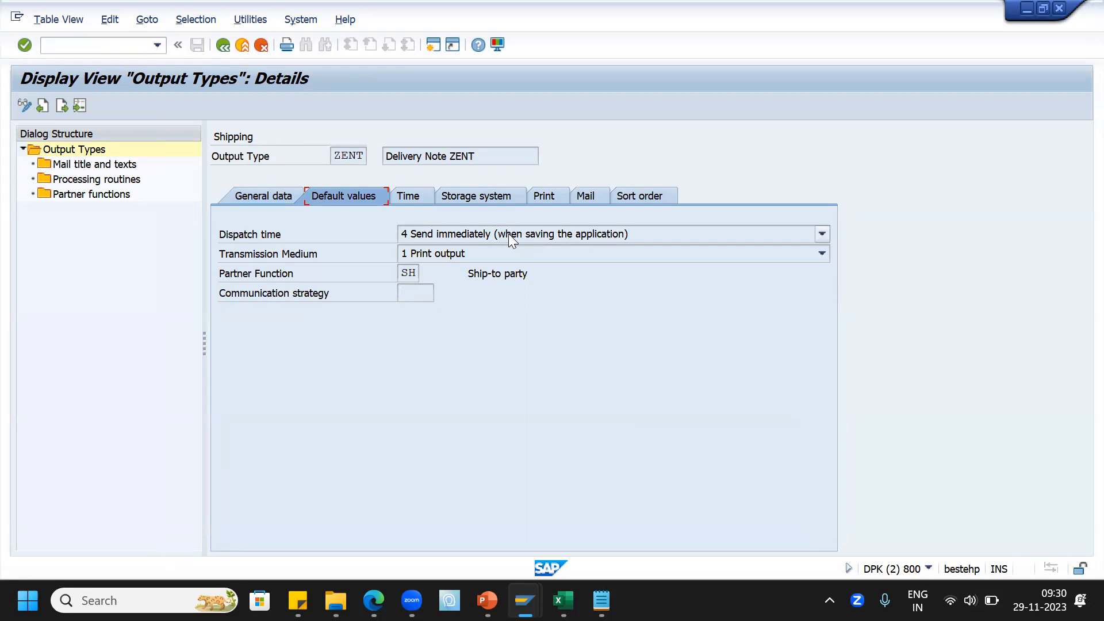
{"action": "left_click", "coordinate": [446, 238]}
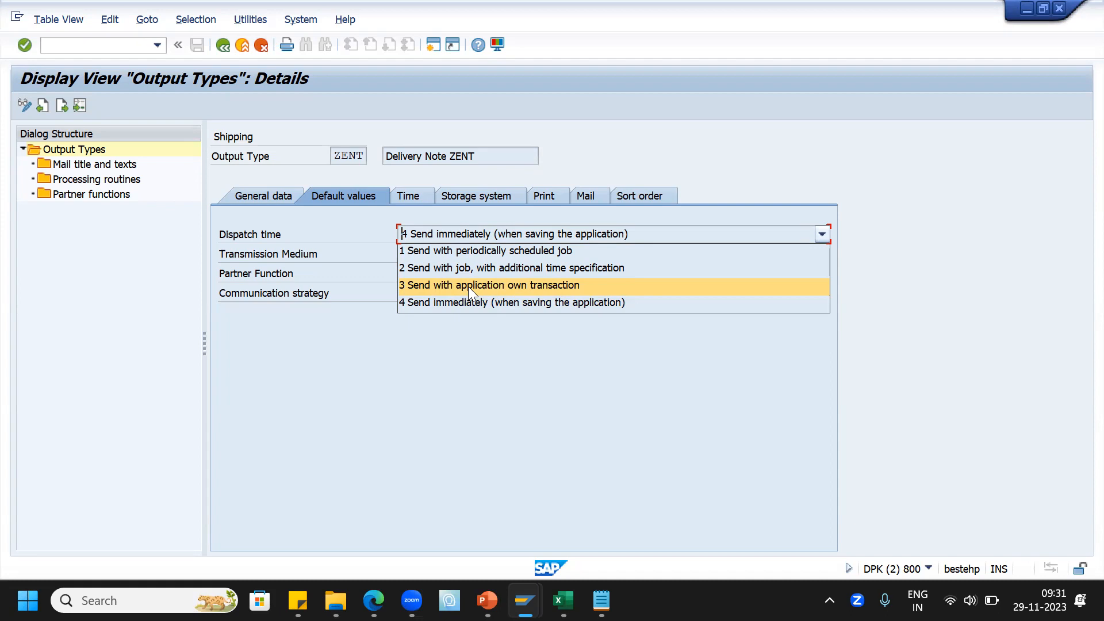
{"action": "left_click", "coordinate": [774, 217]}
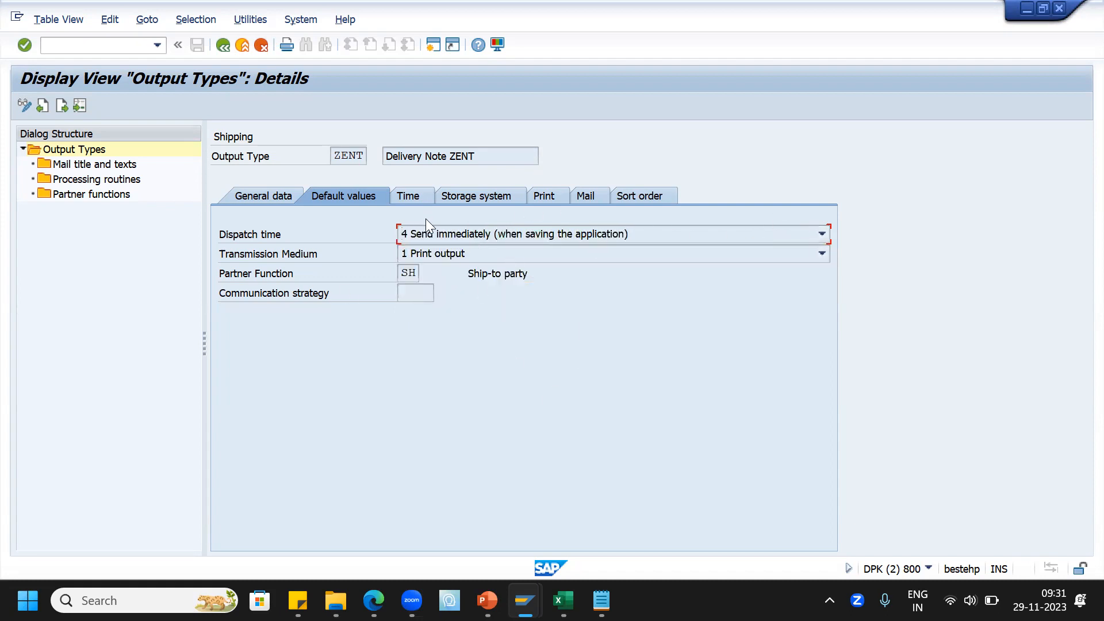
Review the time, storage system, print and mail settings of output type ZENT
{"action": "left_click", "coordinate": [419, 196]}
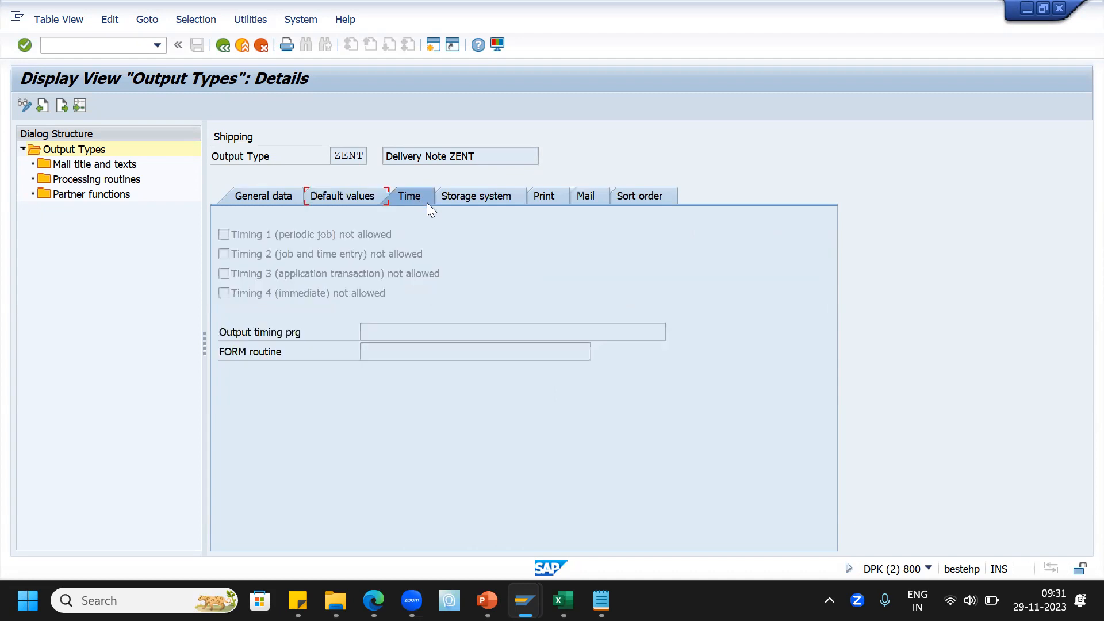
{"action": "left_click", "coordinate": [498, 195]}
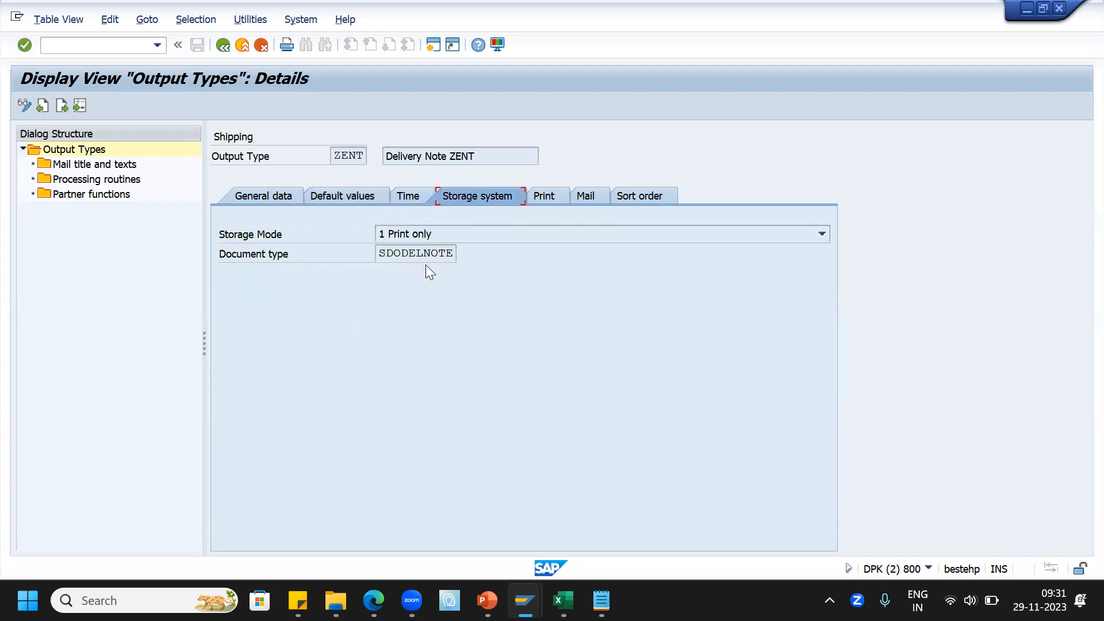
{"action": "left_click", "coordinate": [545, 197]}
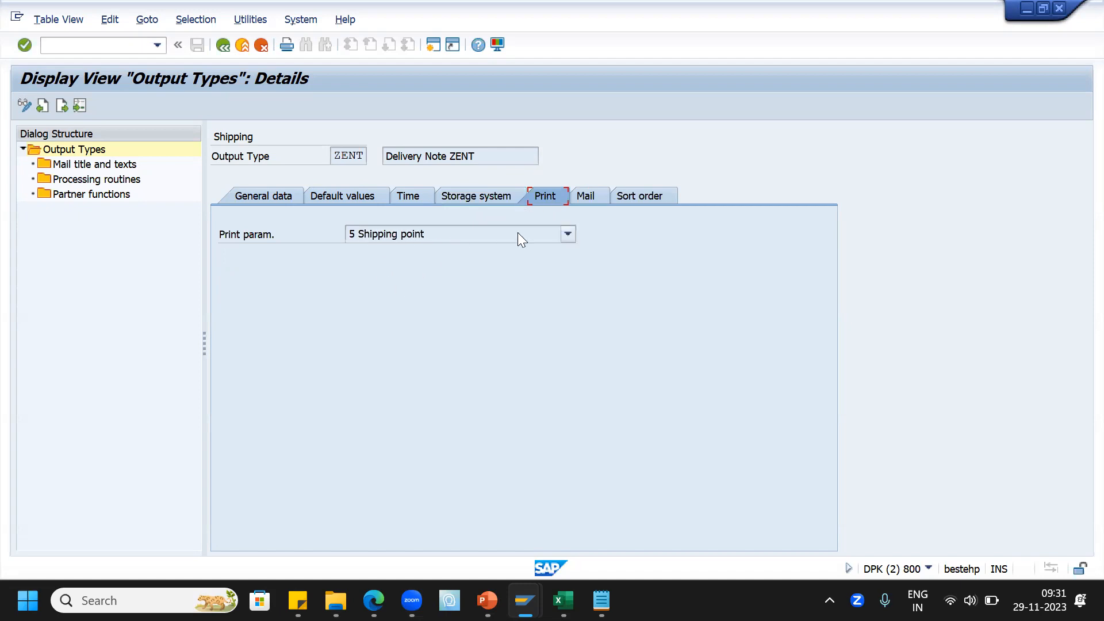
{"action": "left_click", "coordinate": [598, 196]}
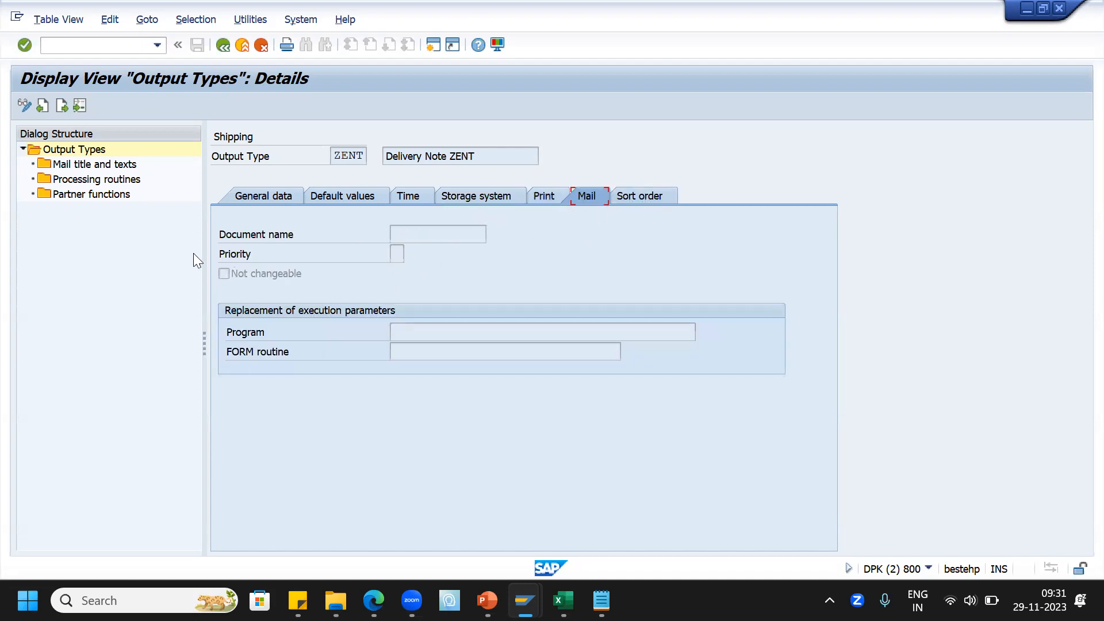
Display the processing routines of output type ZENT and examine the program and PDF/SmartForm form for print output
{"action": "double_click", "coordinate": [95, 182]}
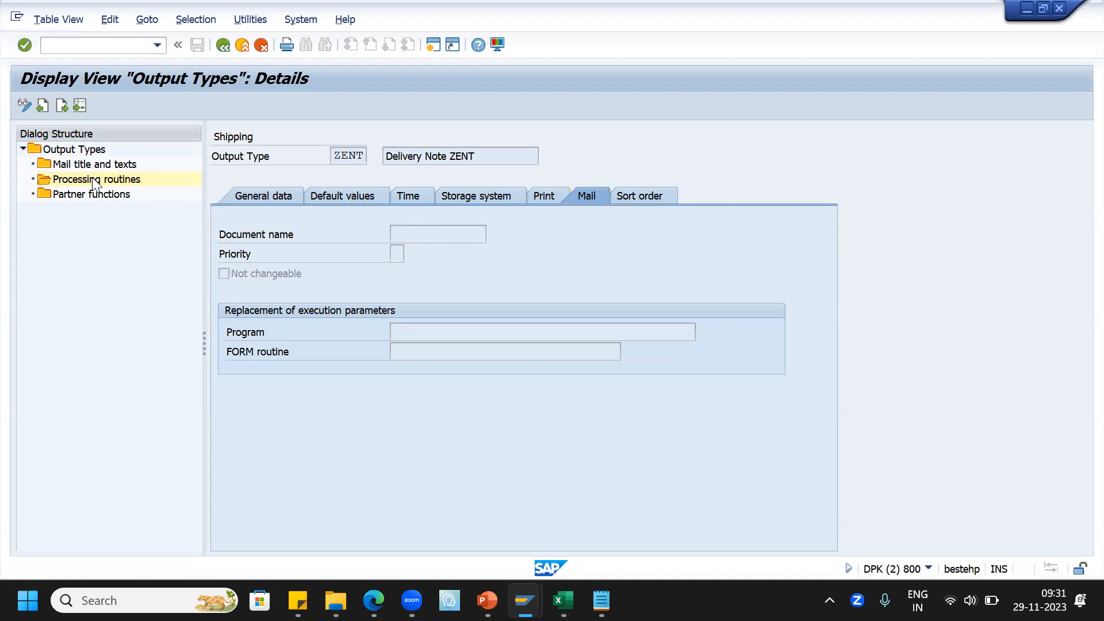
{"action": "left_click_drag", "start_coordinate": [389, 215], "coordinate": [339, 217]}
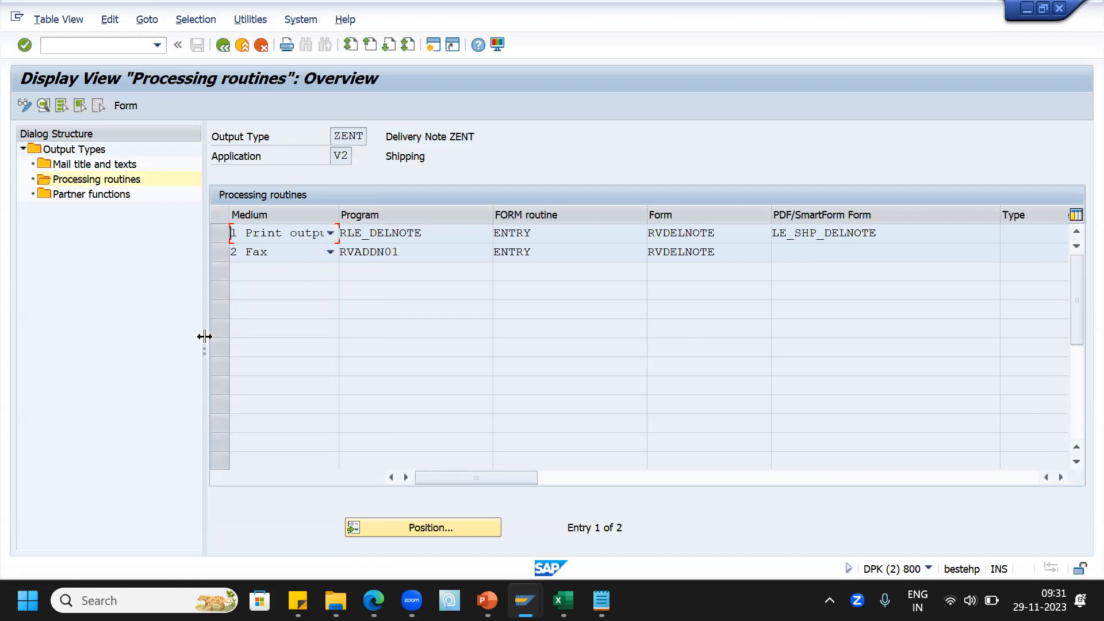
{"action": "left_click_drag", "start_coordinate": [204, 337], "coordinate": [161, 338]}
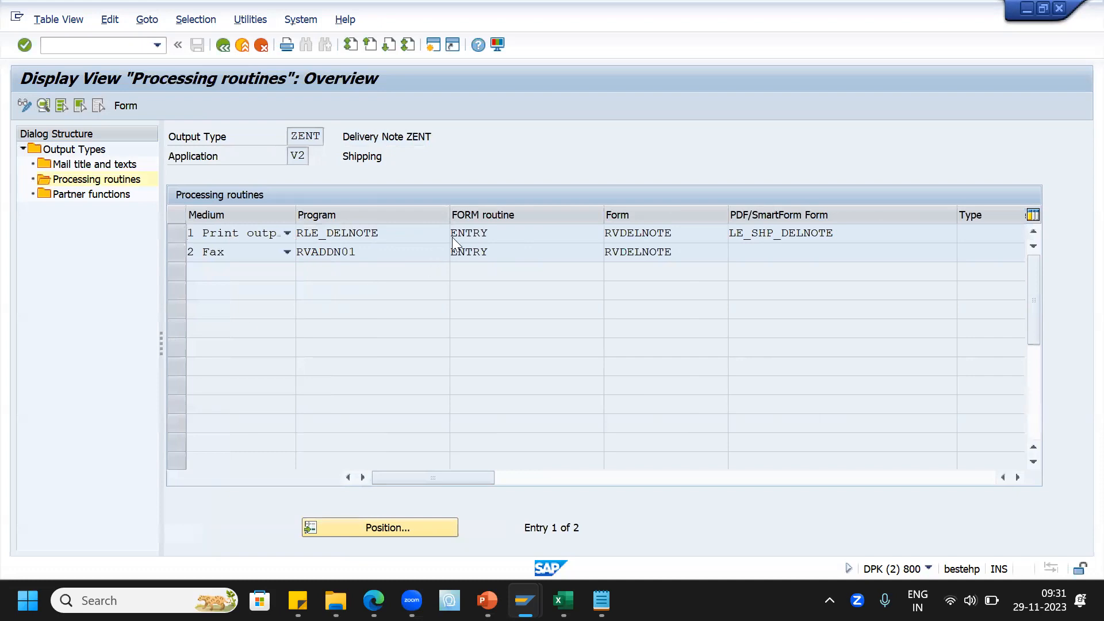
{"action": "left_click", "coordinate": [851, 233]}
{"action": "left_click_drag", "start_coordinate": [849, 233], "coordinate": [728, 237]}
{"action": "left_click", "coordinate": [816, 261]}
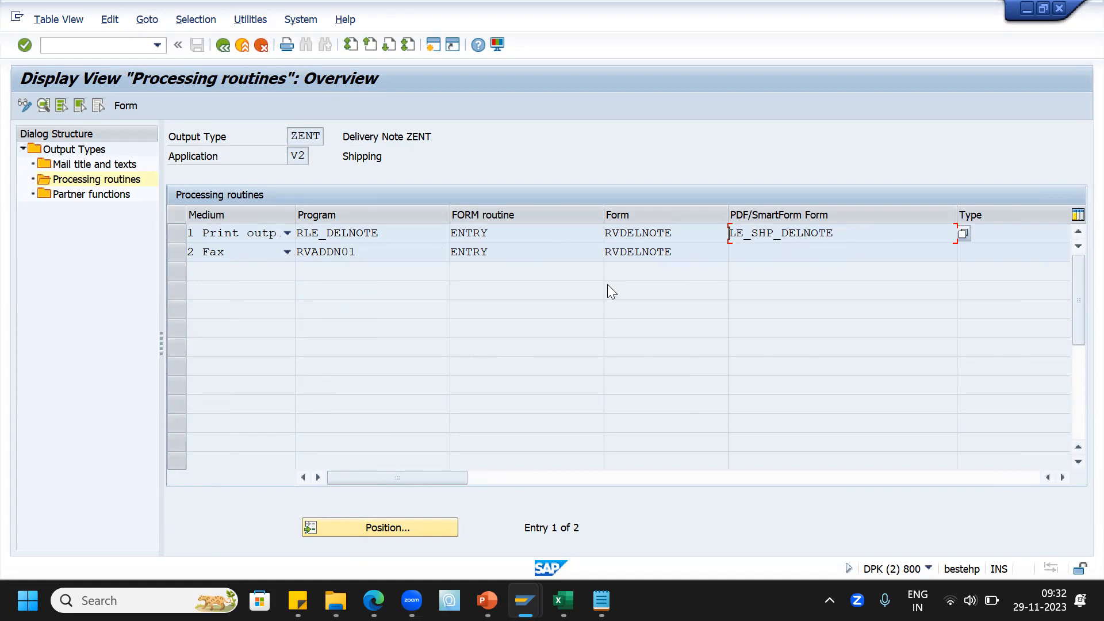
Check the partner functions of output type ZENT again, and return to the implementation guide structure
{"action": "left_click", "coordinate": [105, 194]}
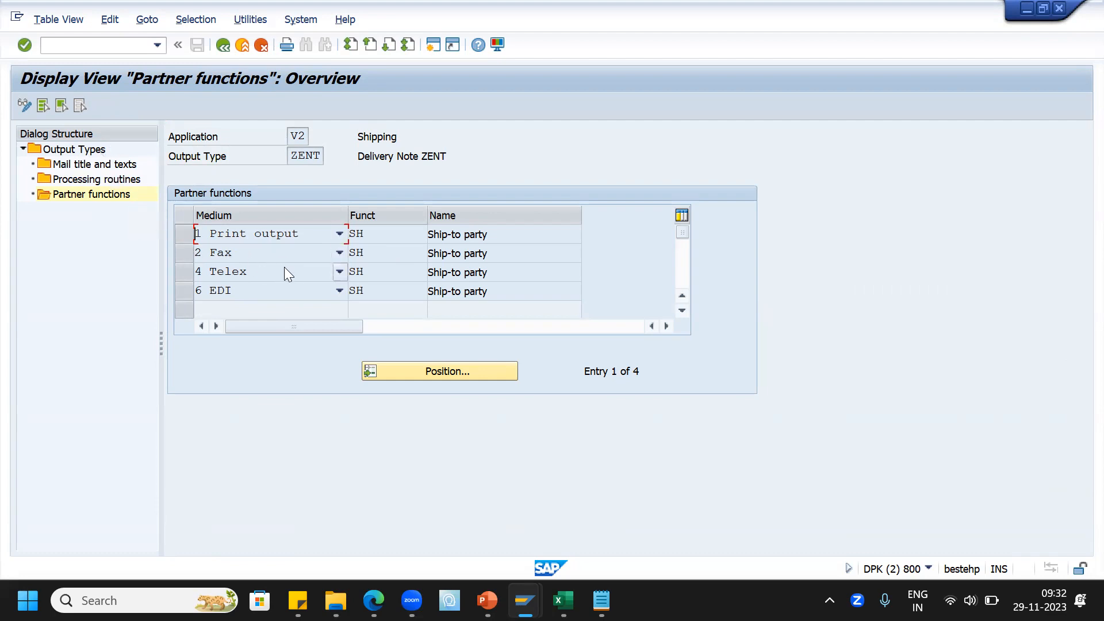
{"action": "left_click", "coordinate": [223, 45]}
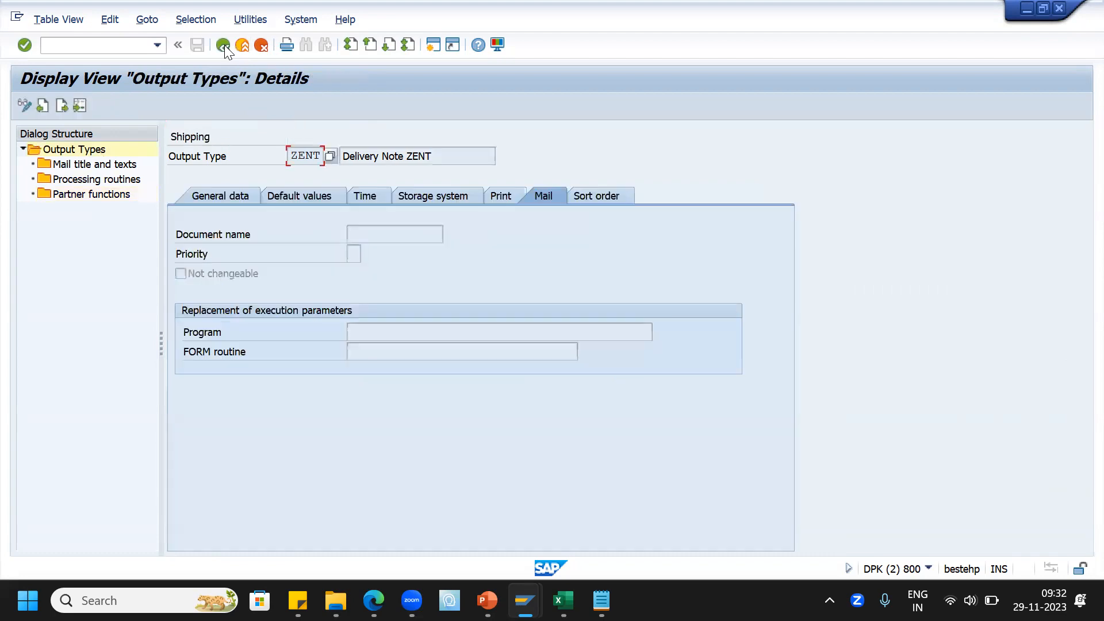
{"action": "left_click", "coordinate": [223, 45]}
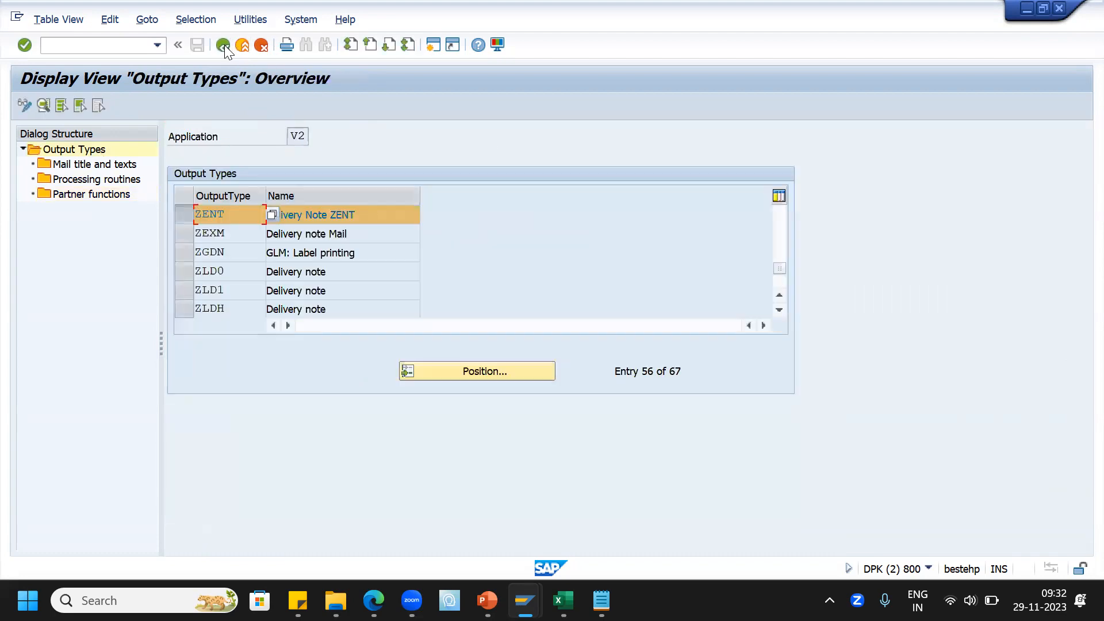
{"action": "left_click", "coordinate": [224, 45]}
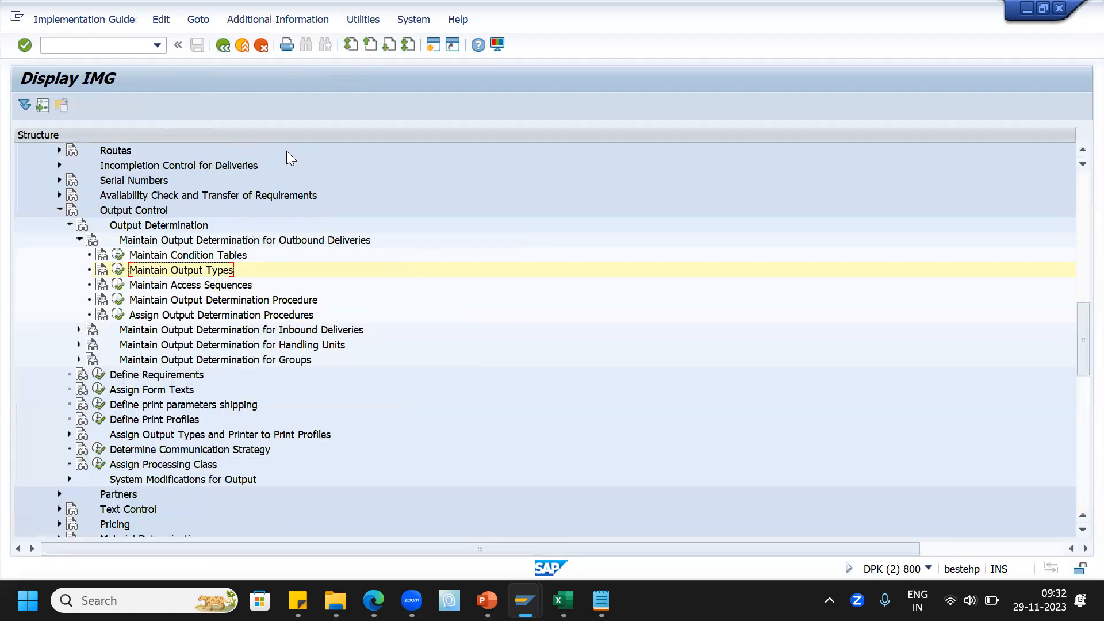
Open Maintain Access Sequences for outbound deliveries, locate access sequence ZENT, and display its accesses
{"action": "left_click", "coordinate": [119, 285]}
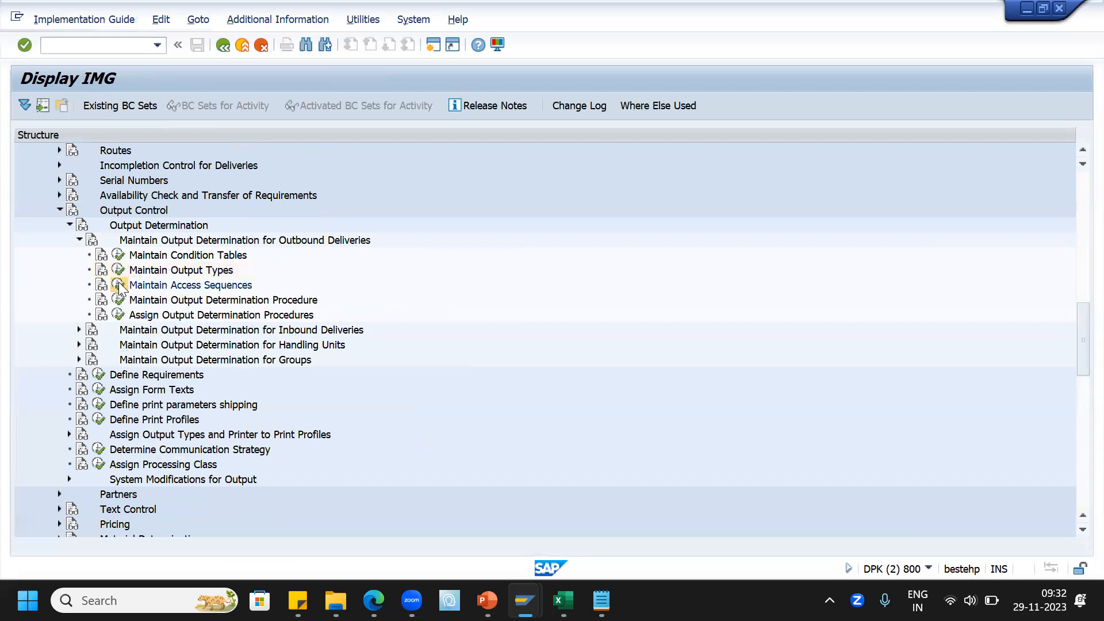
{"action": "left_click", "coordinate": [515, 489]}
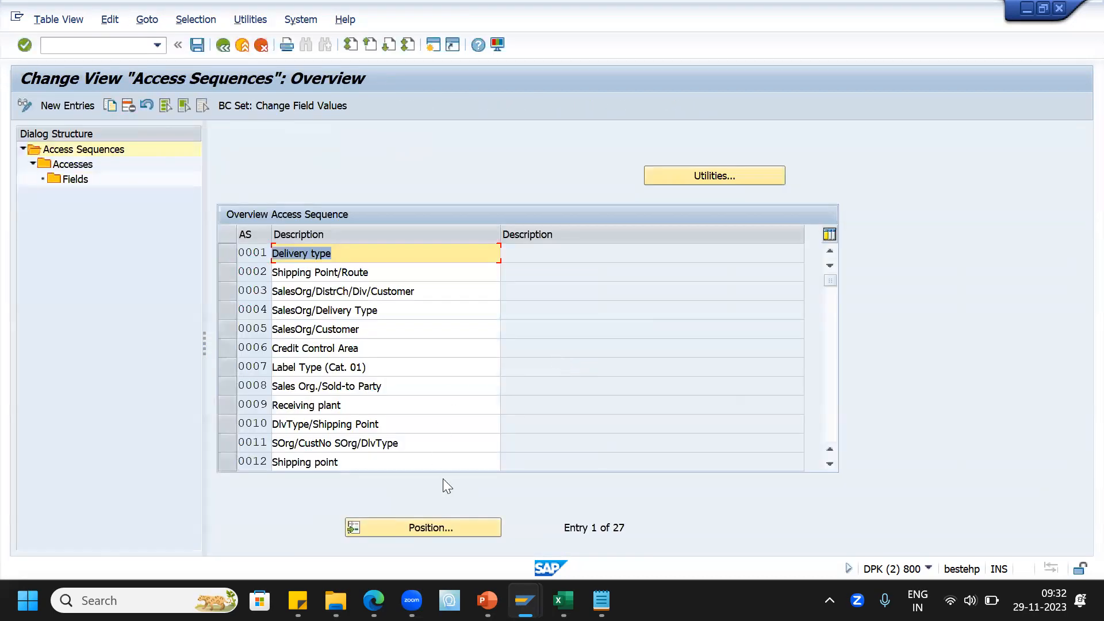
{"action": "left_click", "coordinate": [451, 524]}
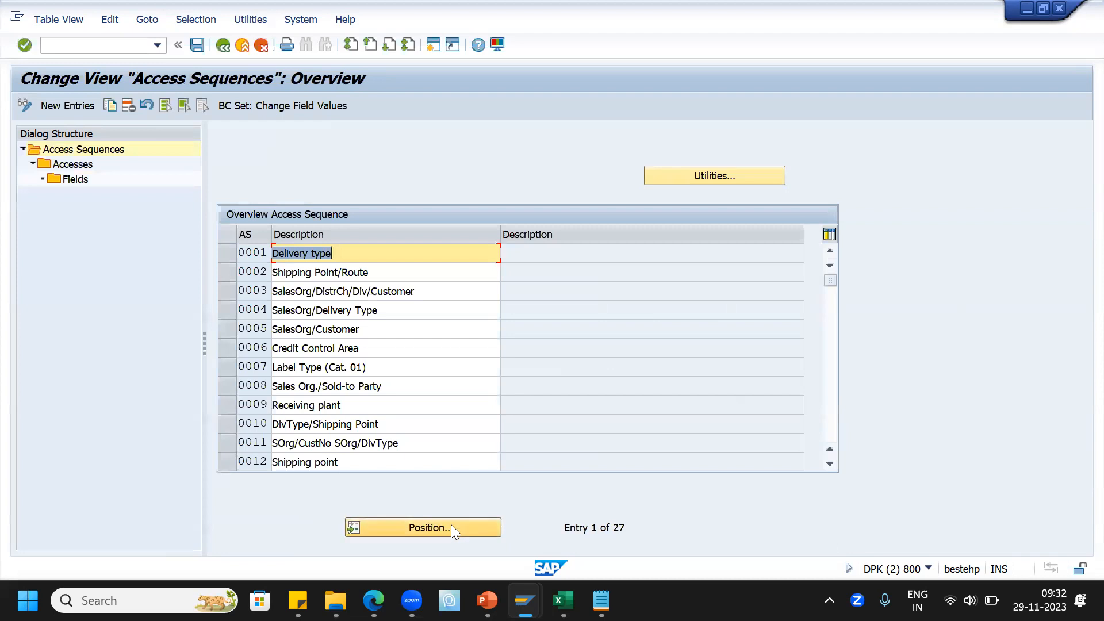
{"action": "type", "text": "zent"}
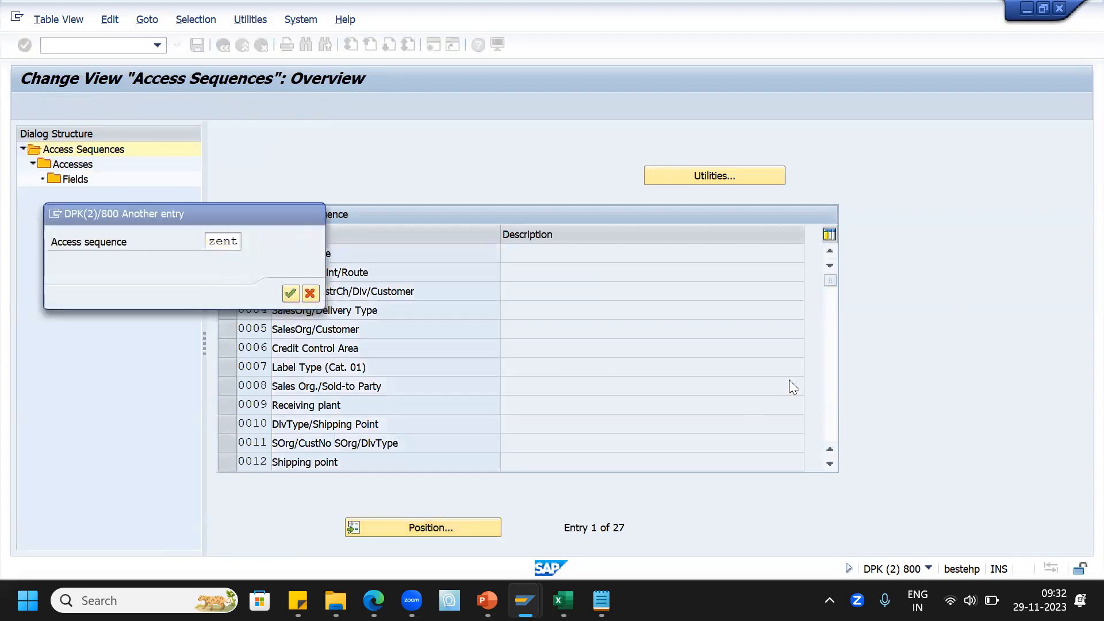
{"action": "key", "text": "Return"}
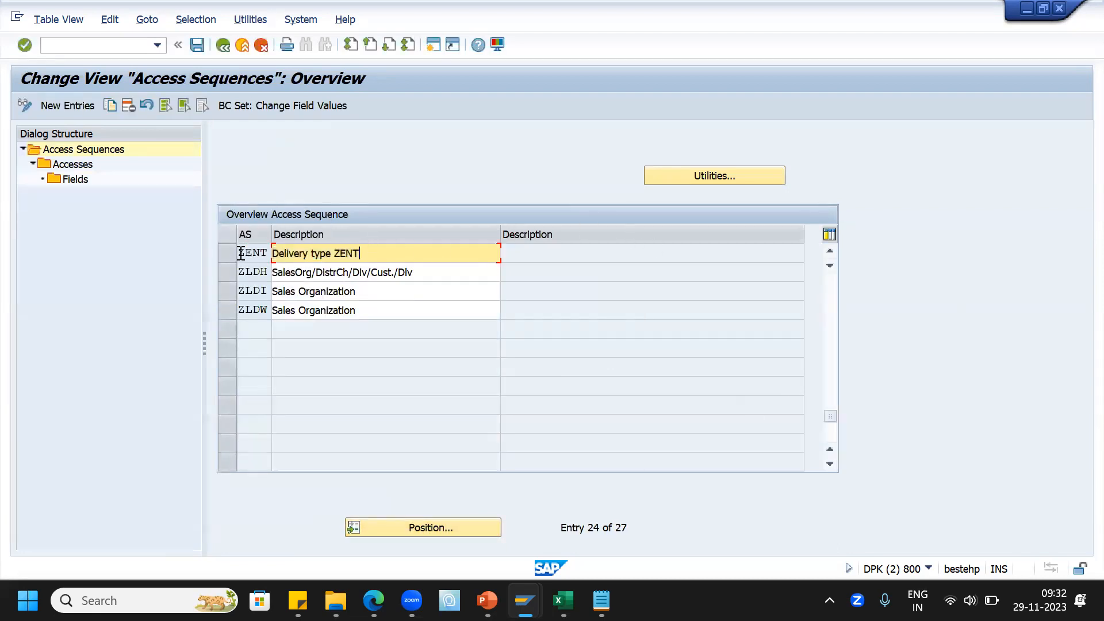
{"action": "left_click", "coordinate": [227, 253]}
{"action": "double_click", "coordinate": [82, 165]}
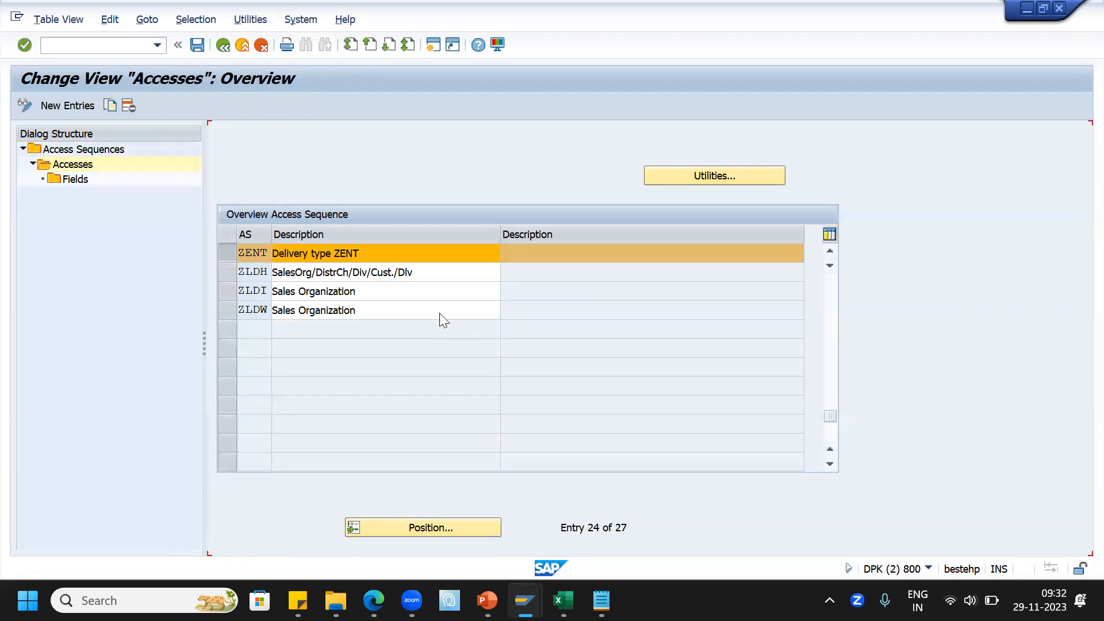
Narrow the Description column of the ZENT accesses and list the available requirement routines for access 10
{"action": "left_click", "coordinate": [403, 215]}
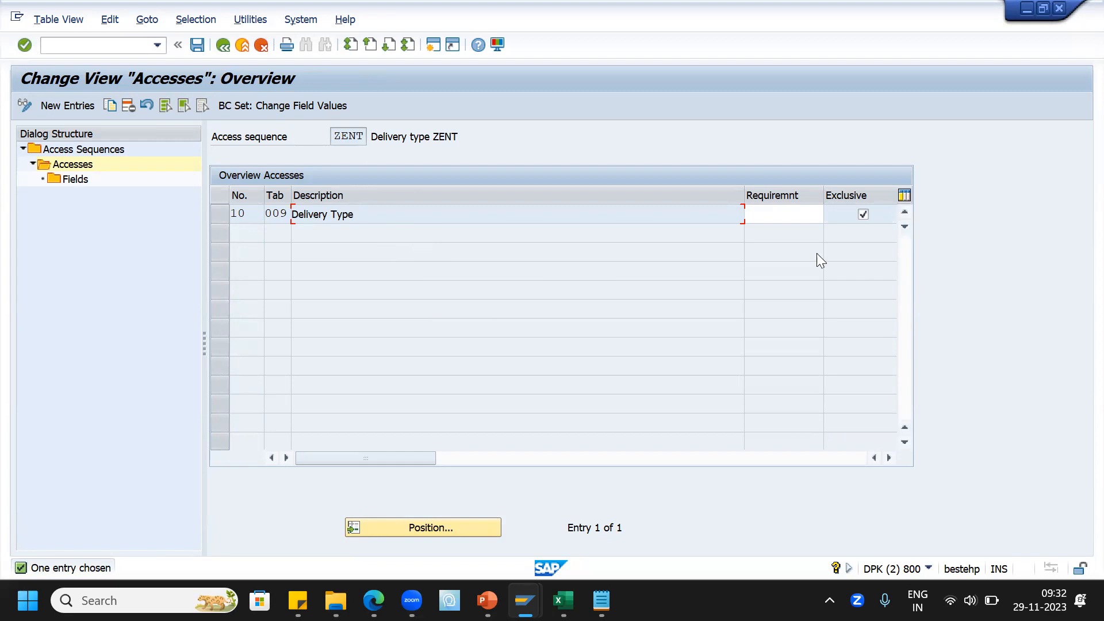
{"action": "left_click", "coordinate": [783, 214]}
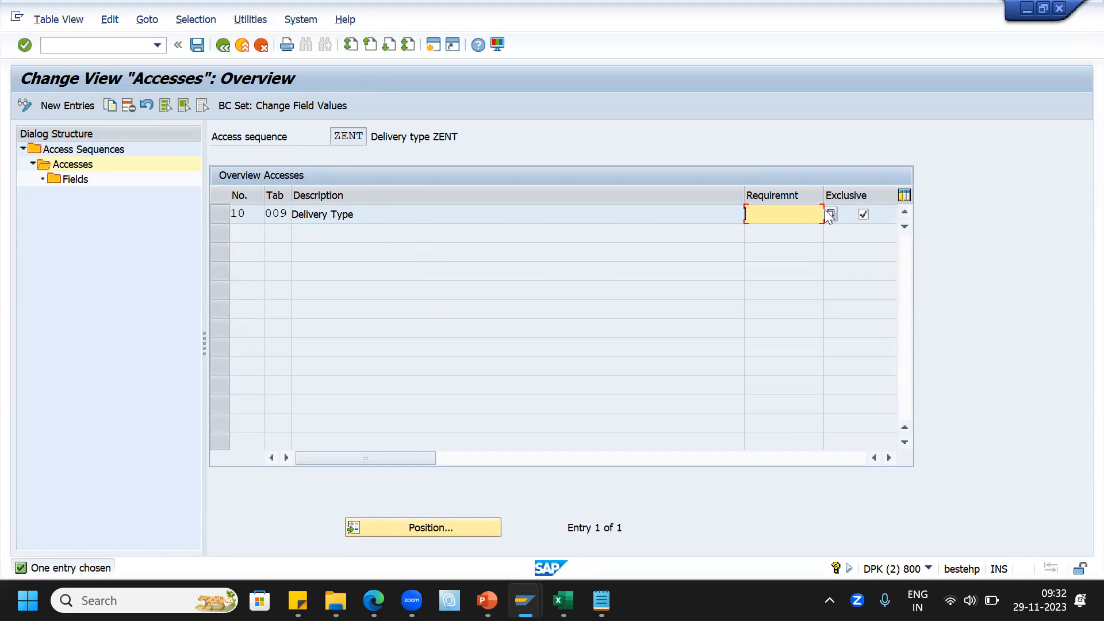
{"action": "left_click_drag", "start_coordinate": [744, 195], "coordinate": [557, 208]}
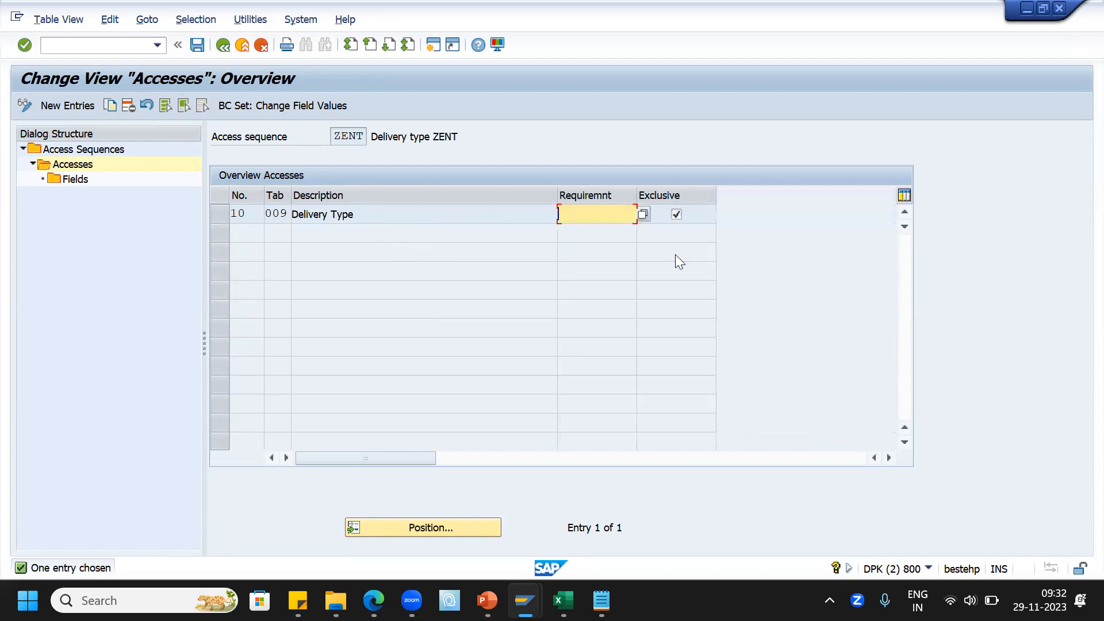
{"action": "left_click", "coordinate": [643, 214]}
{"action": "left_click", "coordinate": [676, 214]}
{"action": "left_click", "coordinate": [611, 210]}
{"action": "left_click", "coordinate": [643, 214]}
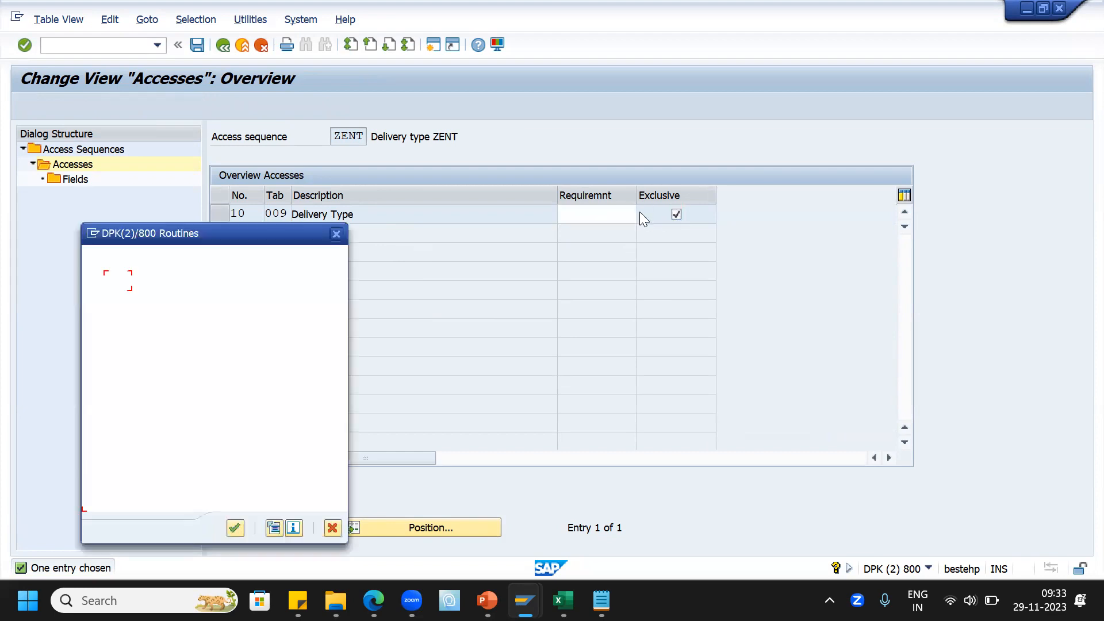
Display the source code of requirement routine 1, Delivery GI posted, then leave without assigning it and return to the implementation guide structure
{"action": "left_click_drag", "start_coordinate": [218, 233], "coordinate": [721, 129]}
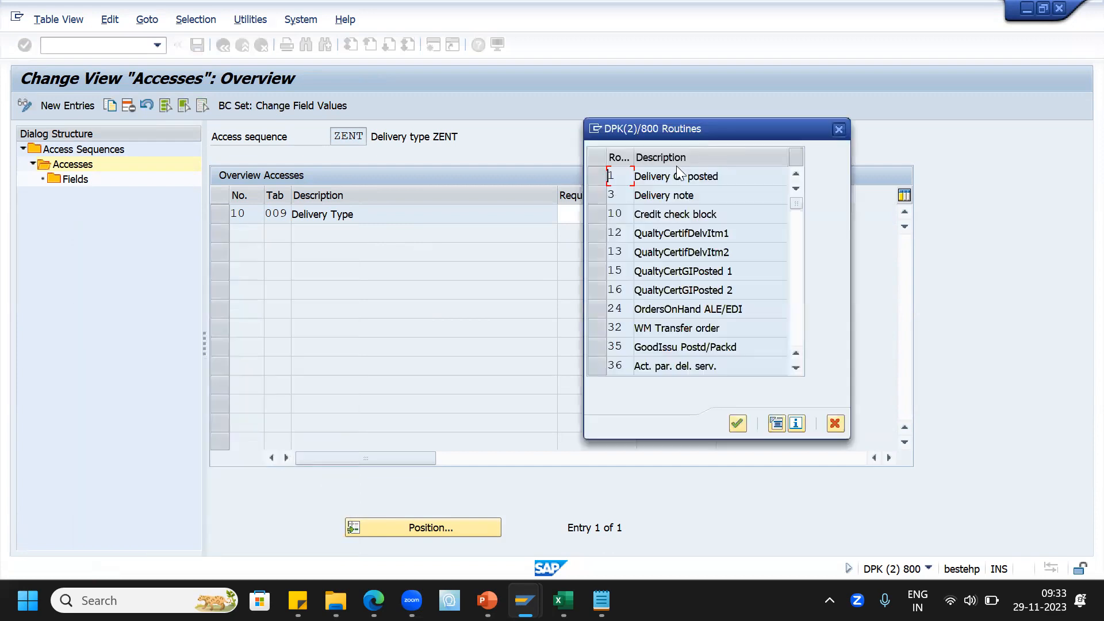
{"action": "left_click", "coordinate": [597, 179]}
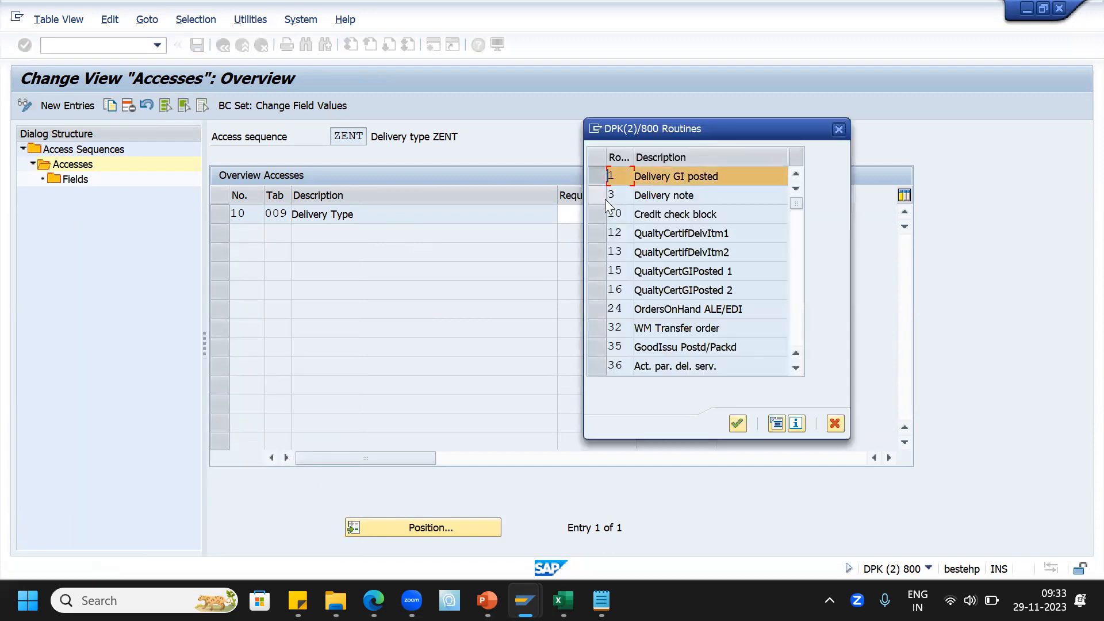
{"action": "left_click", "coordinate": [777, 424]}
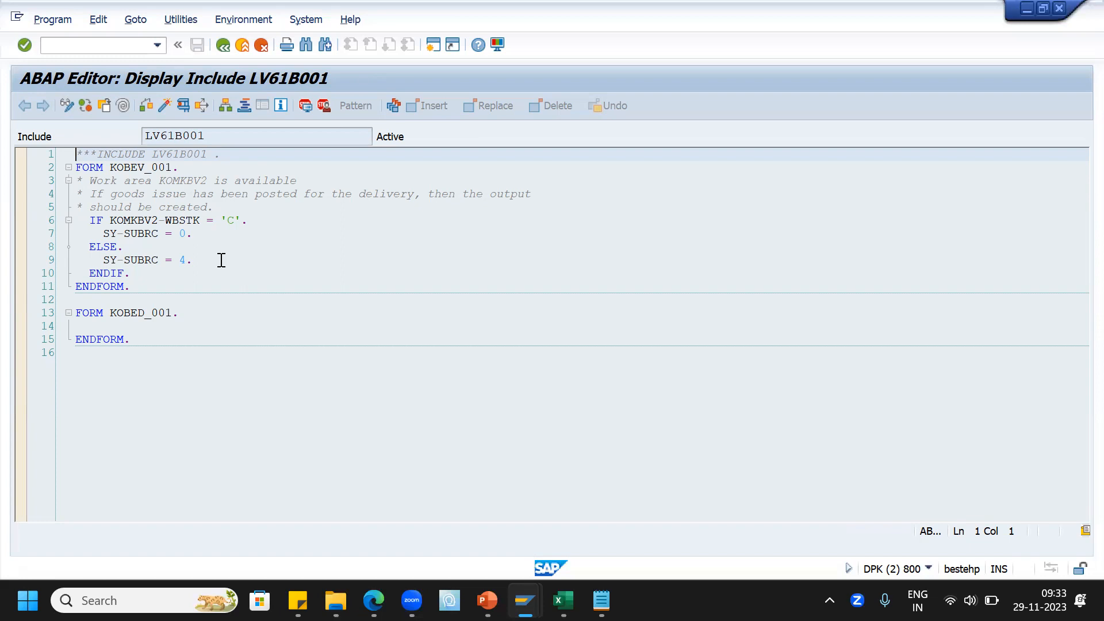
{"action": "left_click", "coordinate": [222, 46]}
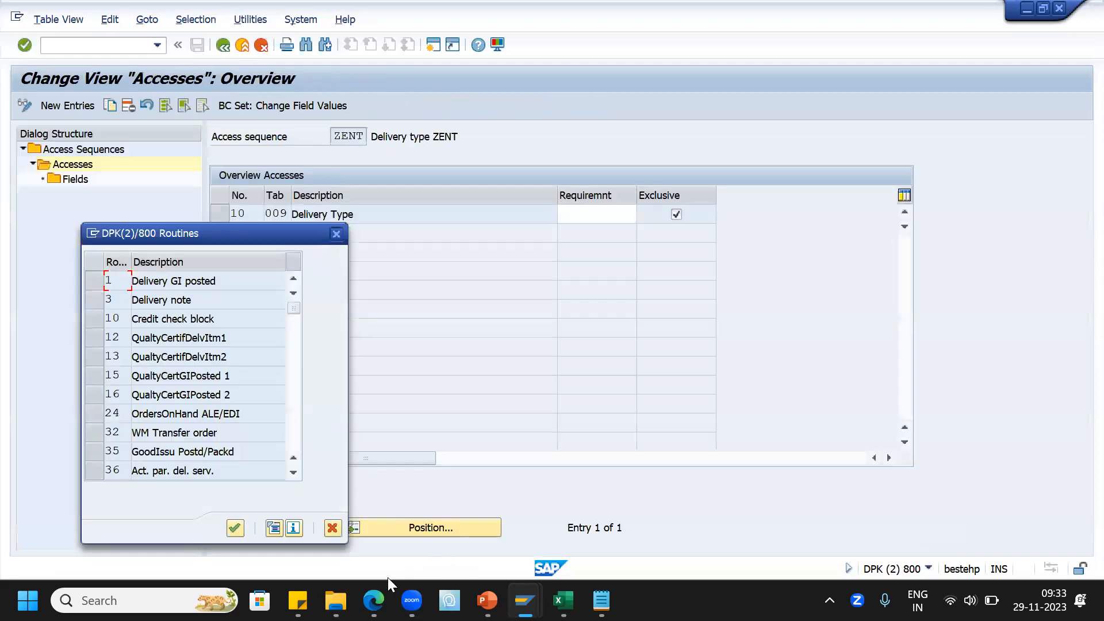
{"action": "left_click", "coordinate": [332, 528]}
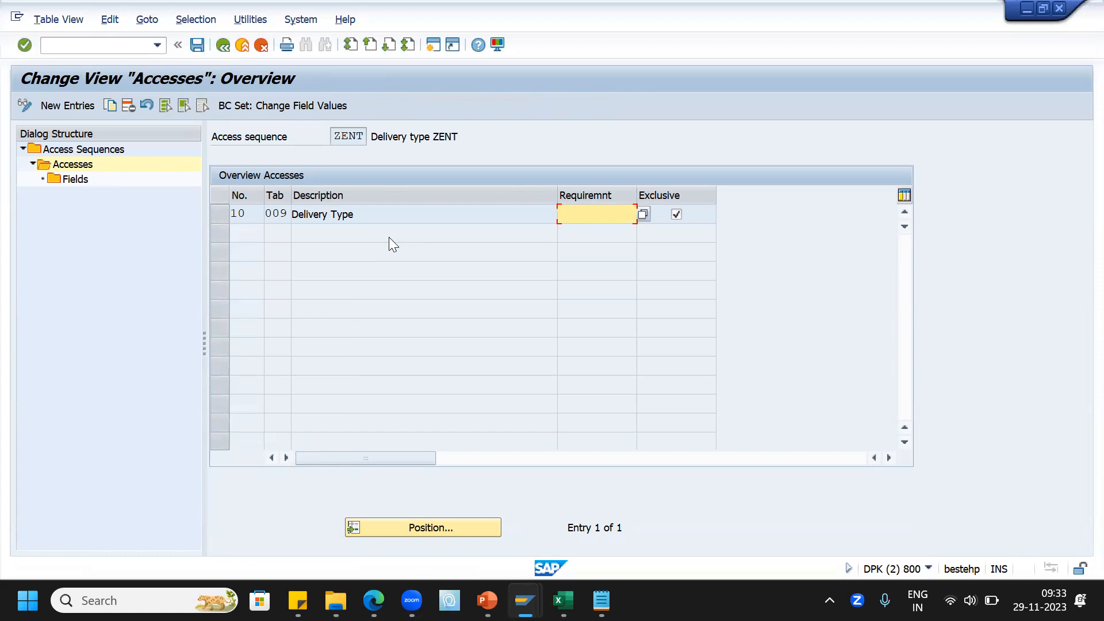
{"action": "left_click", "coordinate": [224, 45]}
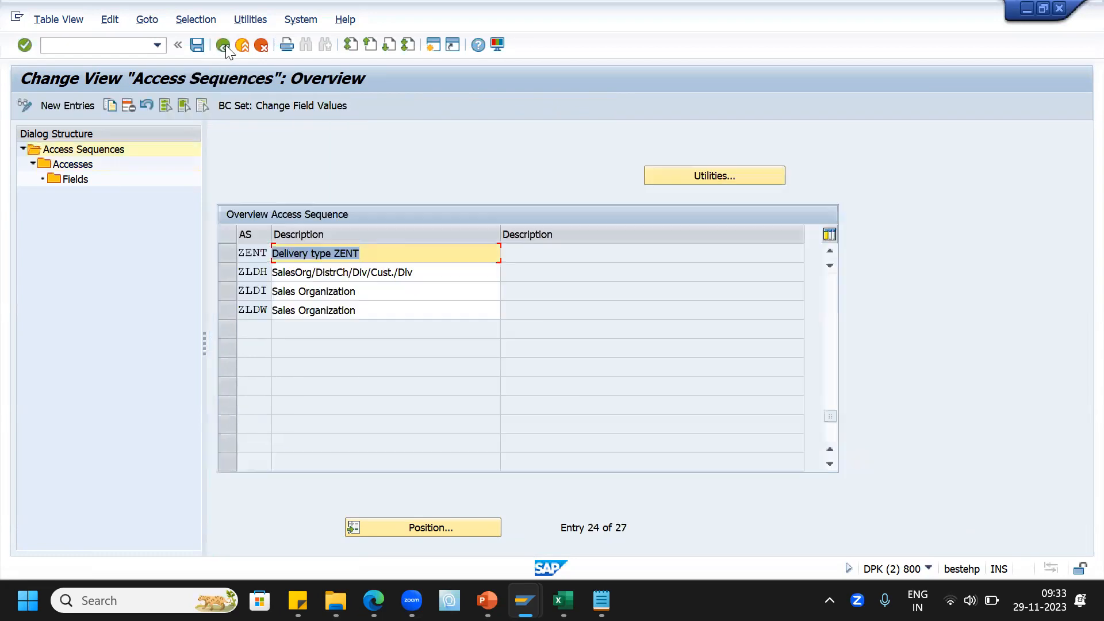
{"action": "left_click", "coordinate": [225, 45]}
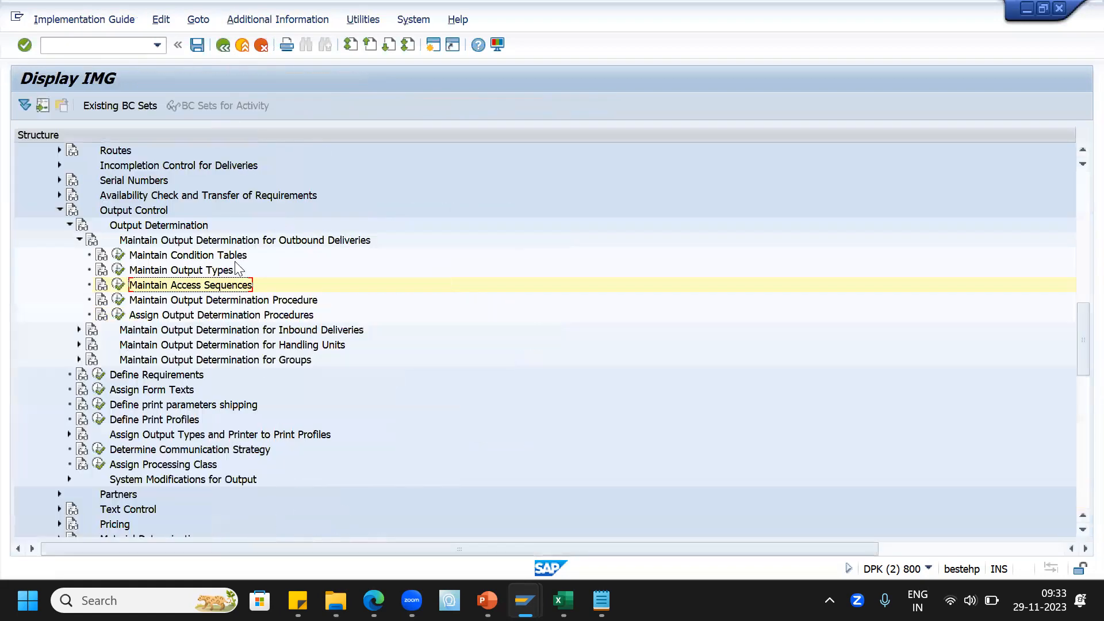
Open Maintain Output Determination Procedure for outbound deliveries, locate procedure ZENT01, and display its control data
{"action": "left_click", "coordinate": [119, 301]}
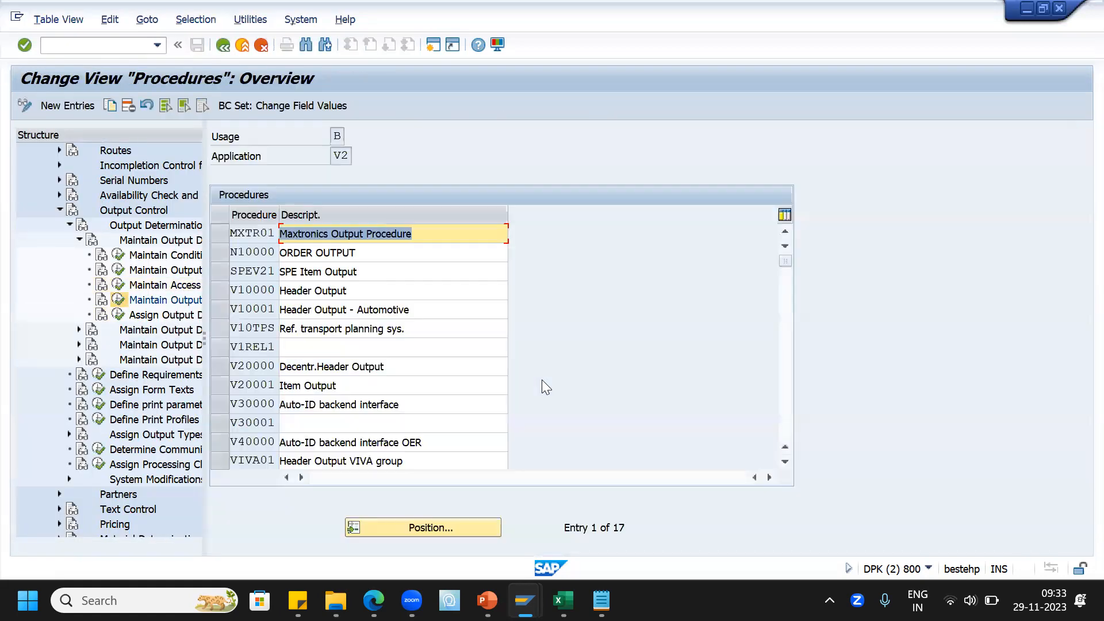
{"action": "left_click", "coordinate": [416, 528]}
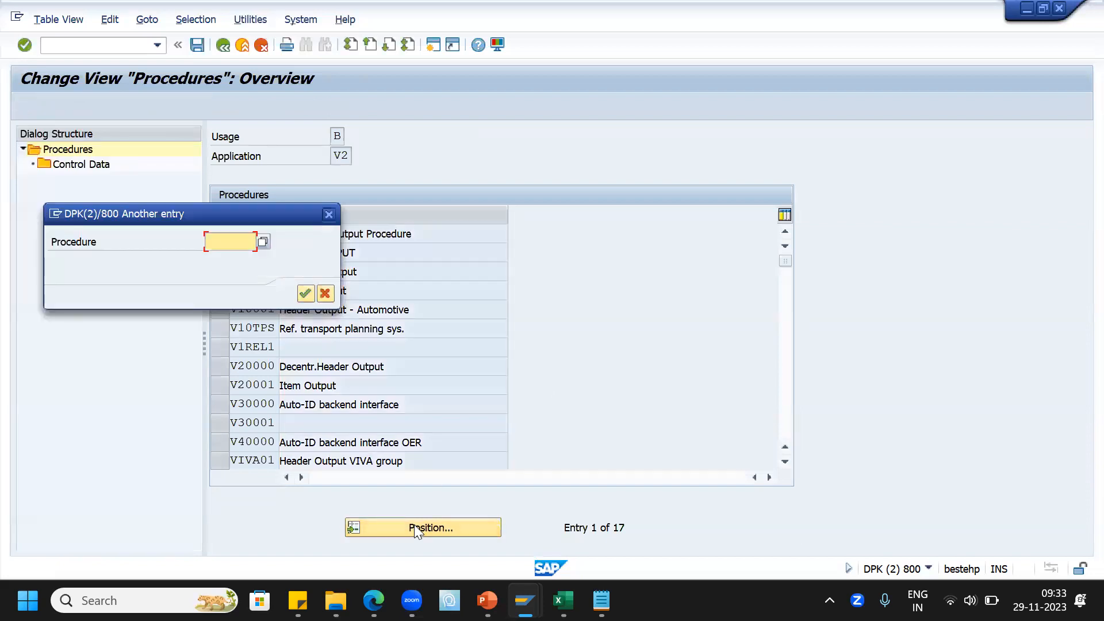
{"action": "type", "text": "ze"}
{"action": "left_click", "coordinate": [233, 293]}
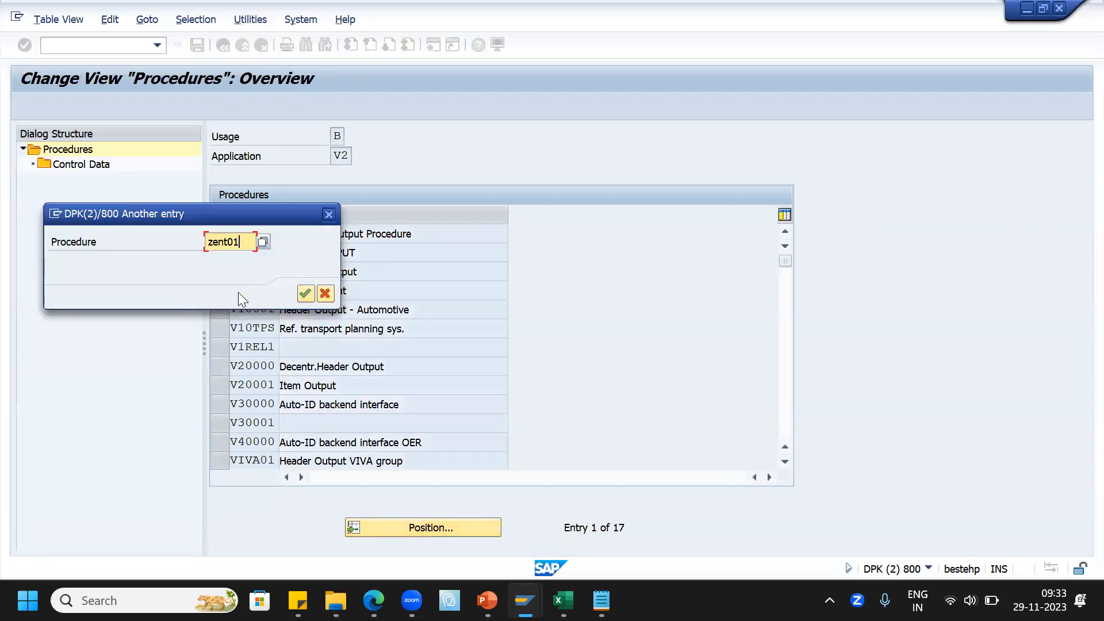
{"action": "left_click", "coordinate": [299, 293]}
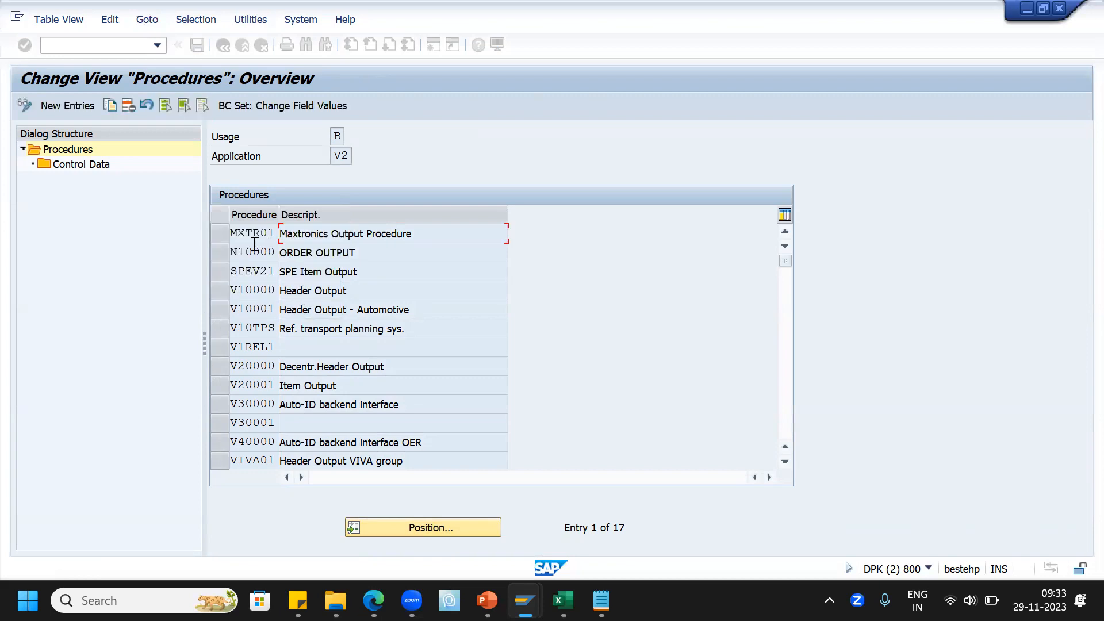
{"action": "left_click", "coordinate": [220, 237]}
{"action": "double_click", "coordinate": [80, 165]}
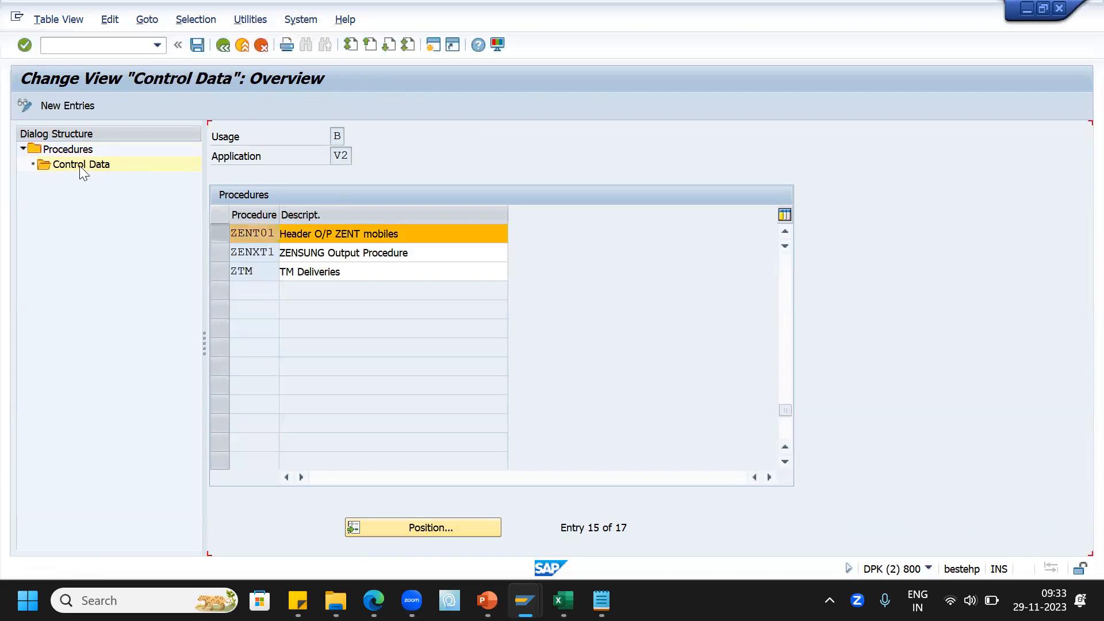
Examine the output type and requirement in the control data of procedure ZENT01, and return to the implementation guide structure
{"action": "left_click", "coordinate": [493, 218]}
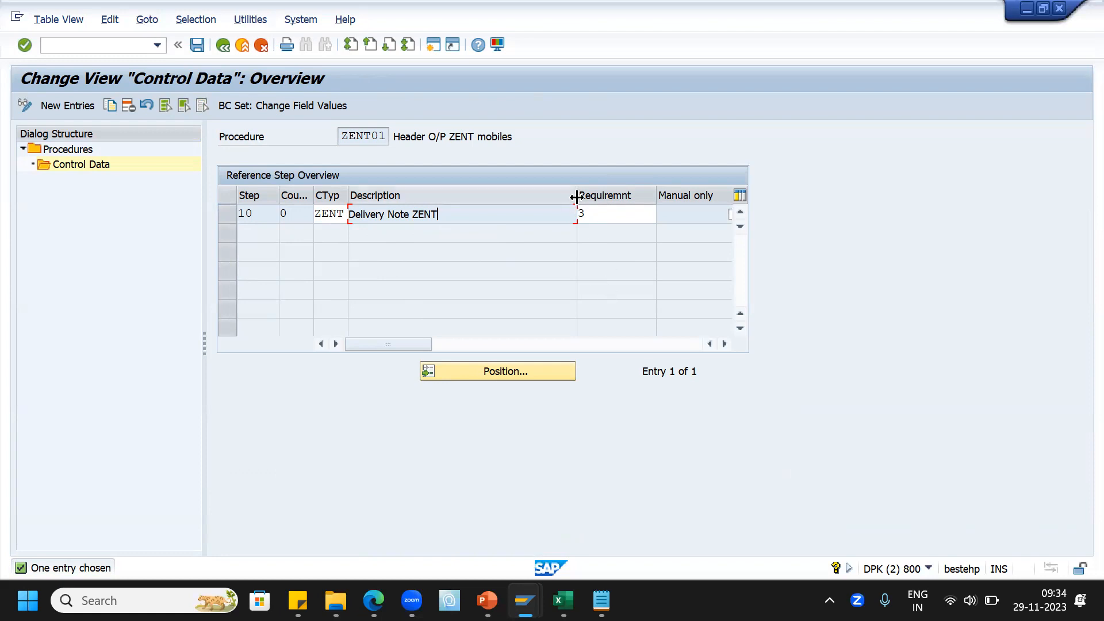
{"action": "left_click_drag", "start_coordinate": [576, 195], "coordinate": [488, 195]}
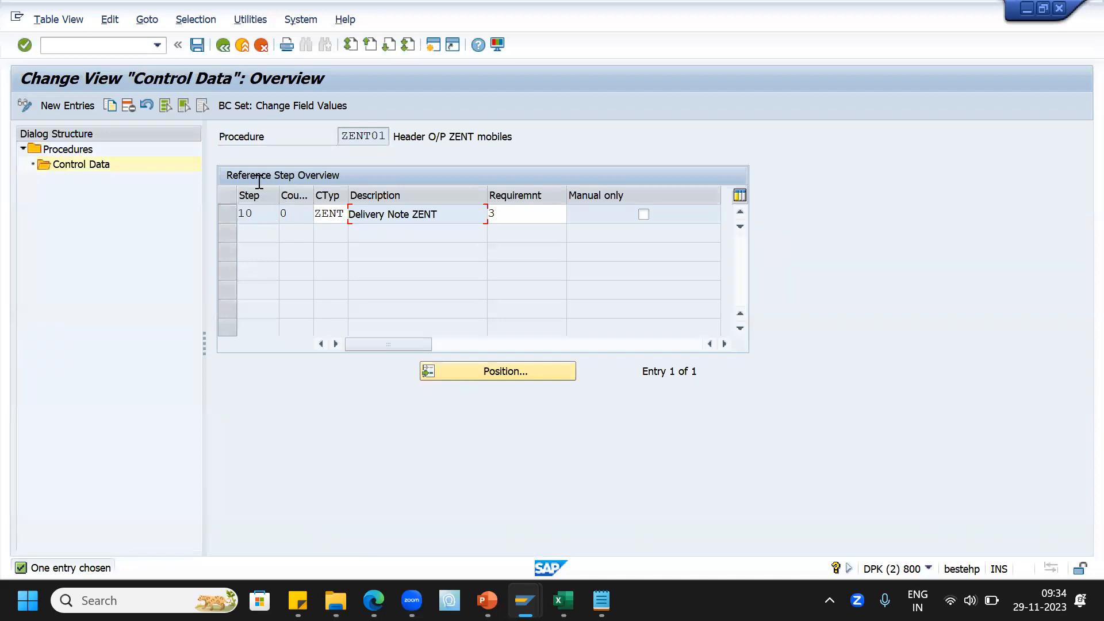
{"action": "left_click", "coordinate": [223, 46]}
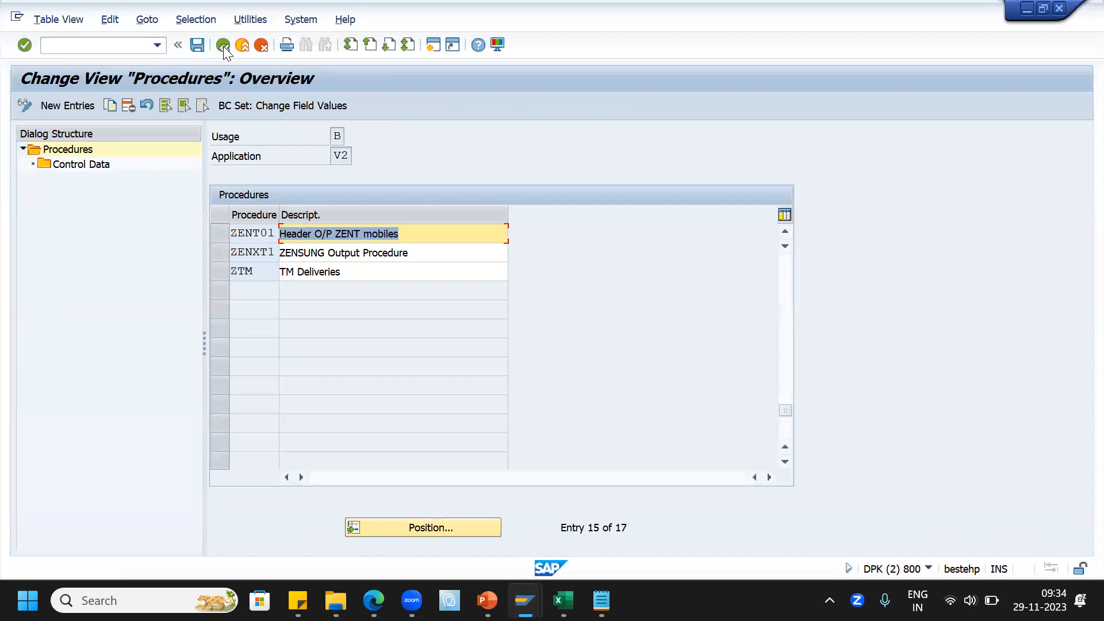
{"action": "left_click", "coordinate": [223, 46]}
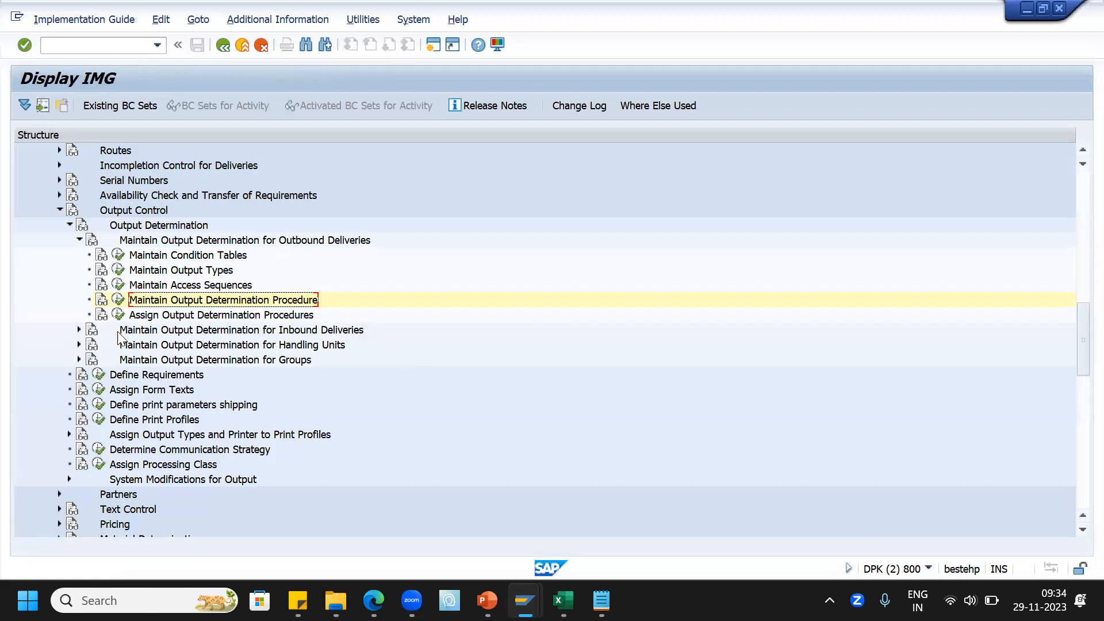
Open the delivery header assignment of output determination procedures and locate delivery type LF to review its procedure and output type
{"action": "left_click", "coordinate": [118, 315]}
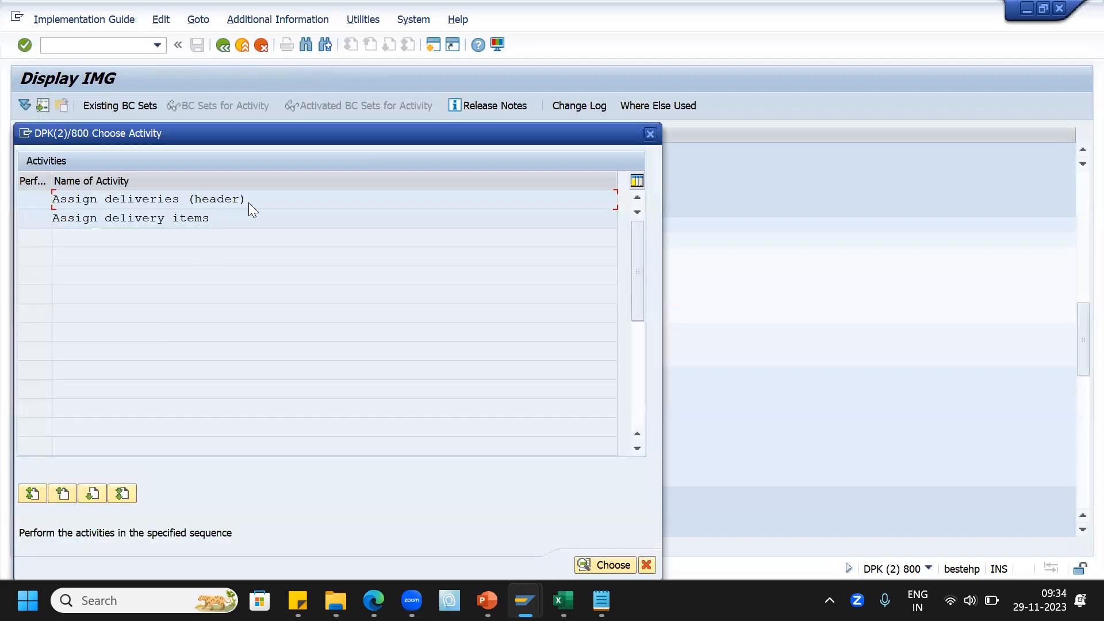
{"action": "left_click_drag", "start_coordinate": [289, 134], "coordinate": [506, 141]}
{"action": "double_click", "coordinate": [493, 202]}
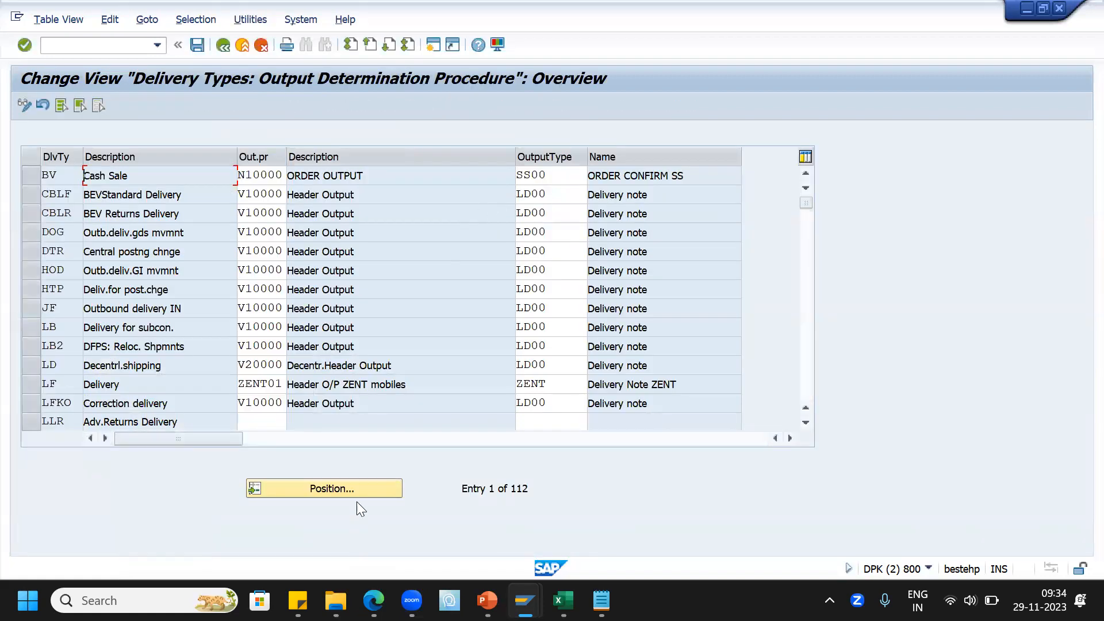
{"action": "left_click", "coordinate": [357, 487]}
{"action": "type", "text": "LF"}
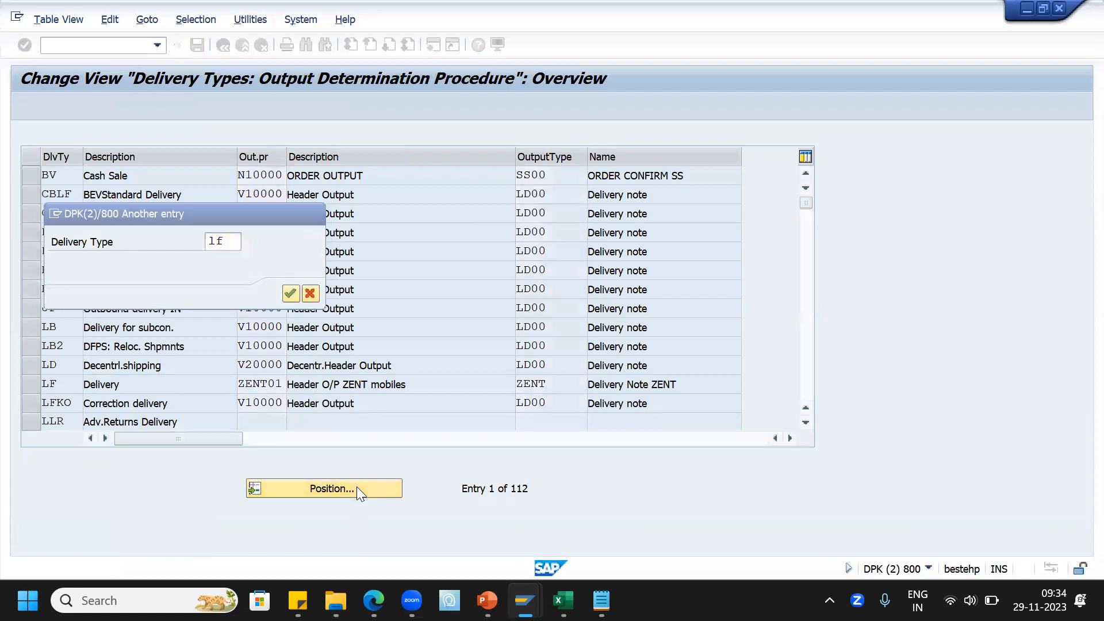
{"action": "key", "text": "Return"}
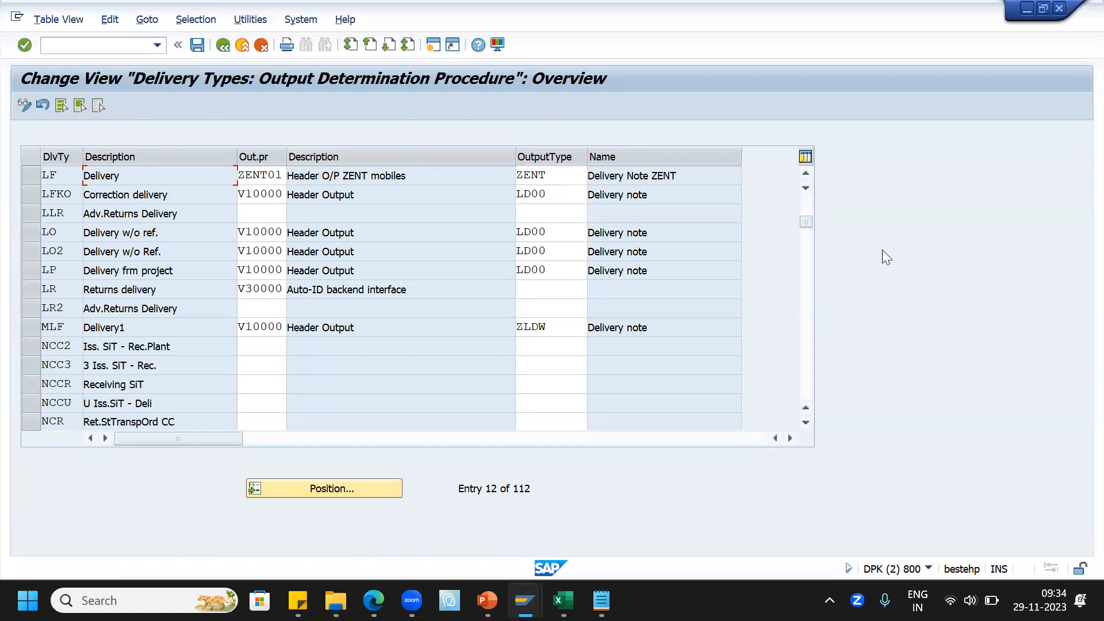
Open a new session and expand the Sales and Distribution area of Logistics in the SAP menu
{"action": "key", "text": "ctrl+n"}
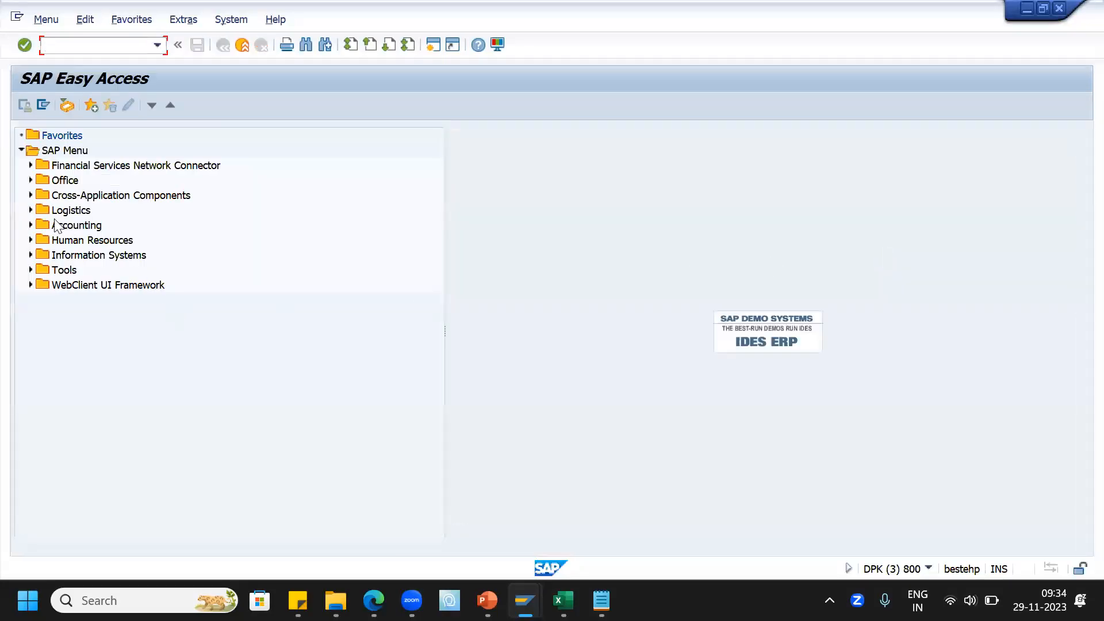
{"action": "left_click", "coordinate": [29, 211]}
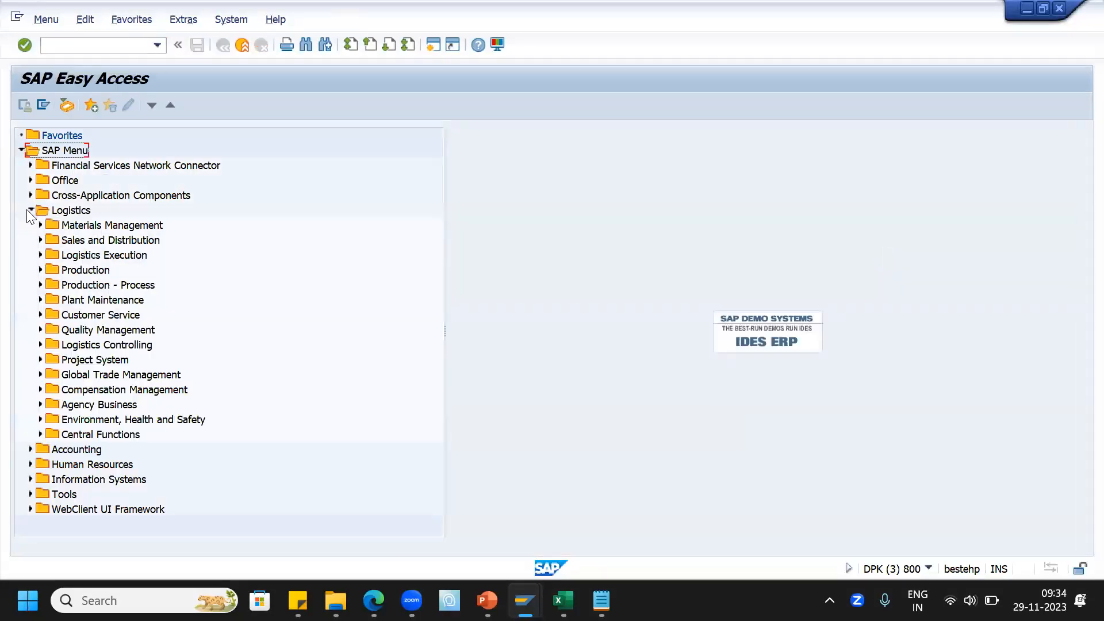
{"action": "left_click", "coordinate": [39, 240]}
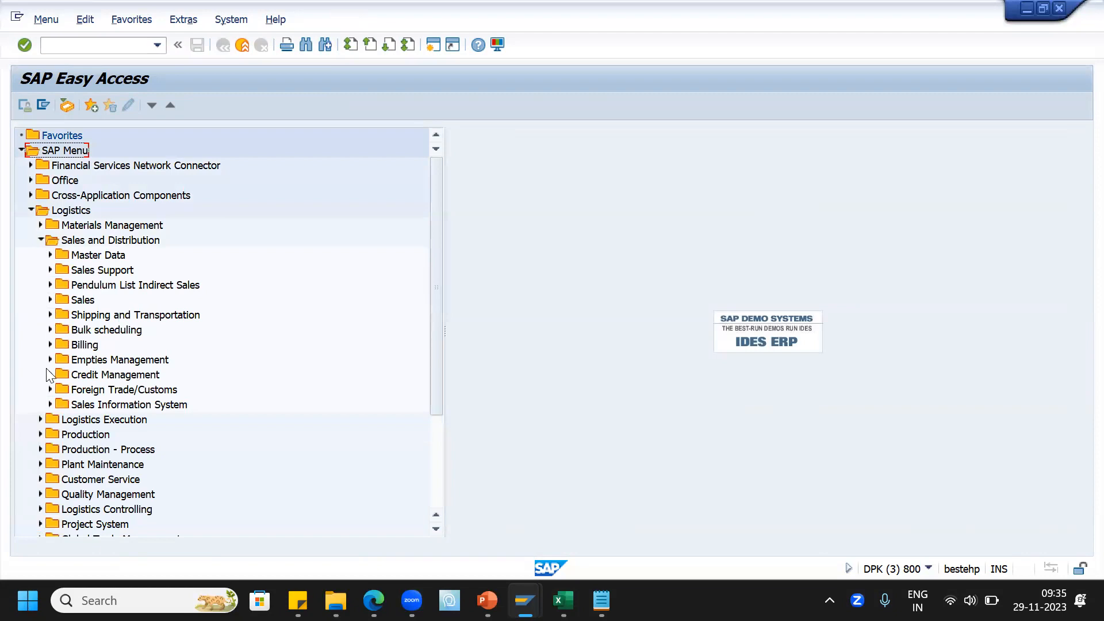
{"action": "left_click", "coordinate": [51, 315]}
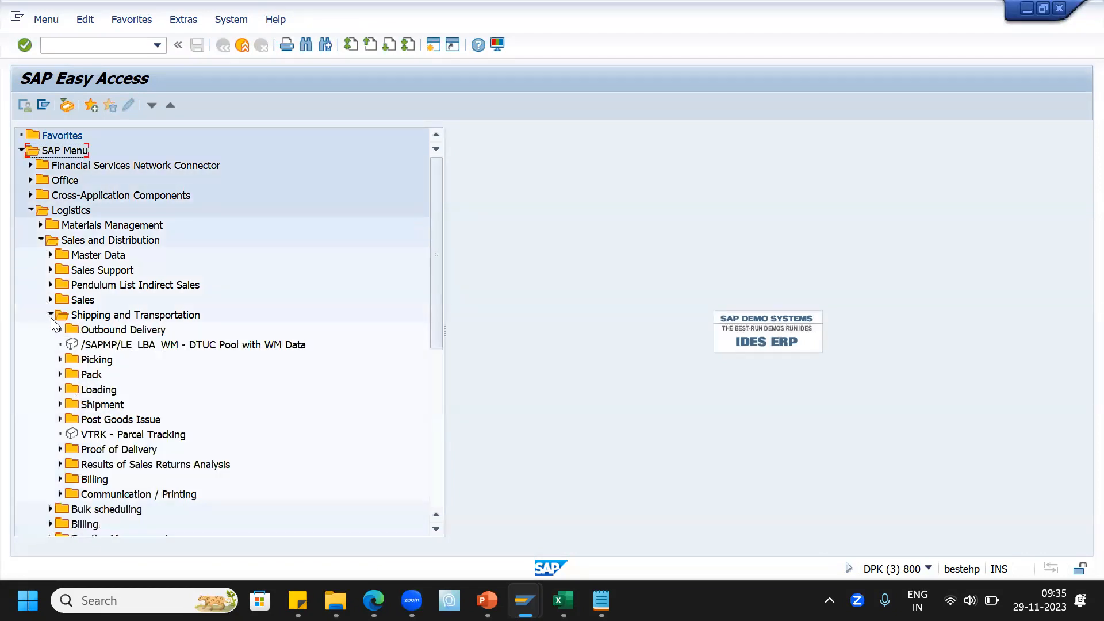
{"action": "left_click", "coordinate": [59, 330]}
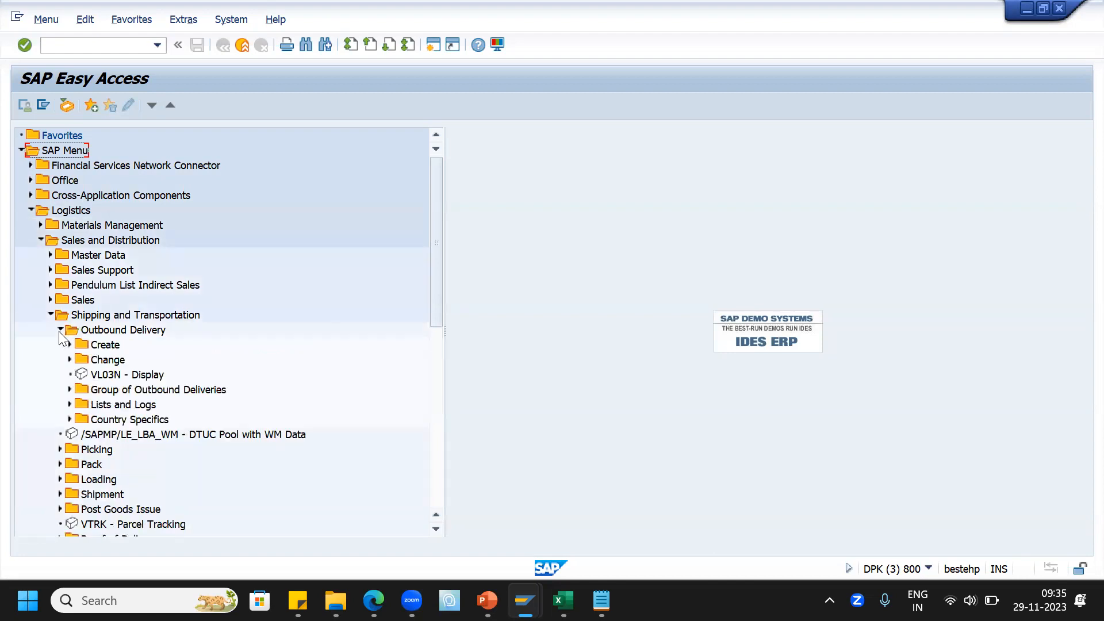
{"action": "left_click", "coordinate": [59, 330]}
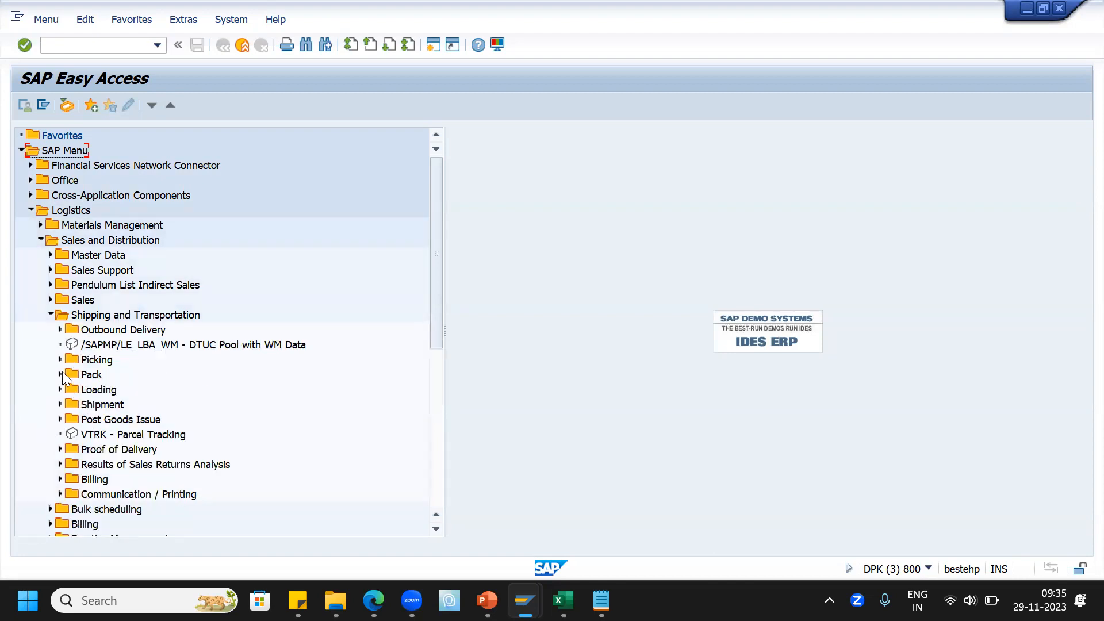
{"action": "left_click", "coordinate": [51, 315]}
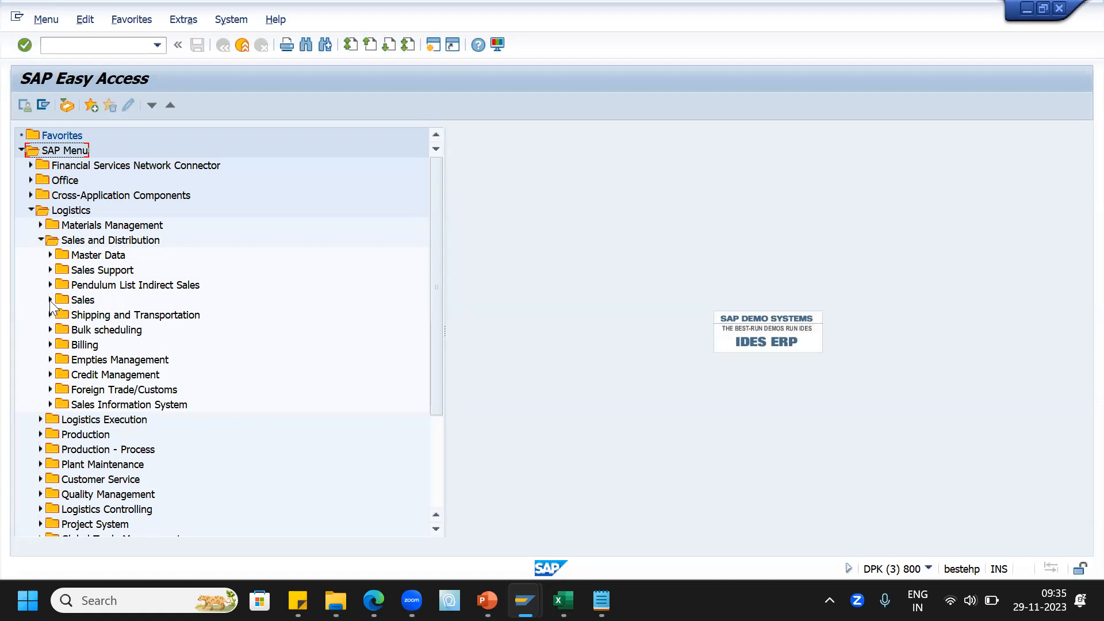
Open transaction VV22 to change shipping output condition records from the Sales and Distribution master data
{"action": "left_click", "coordinate": [50, 255]}
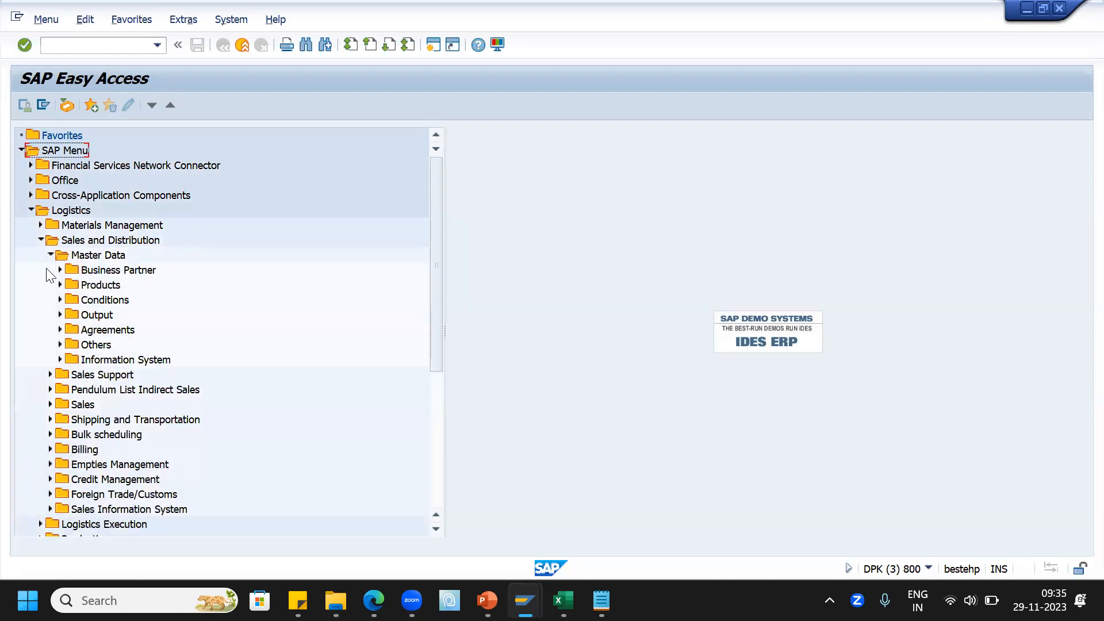
{"action": "left_click", "coordinate": [60, 315]}
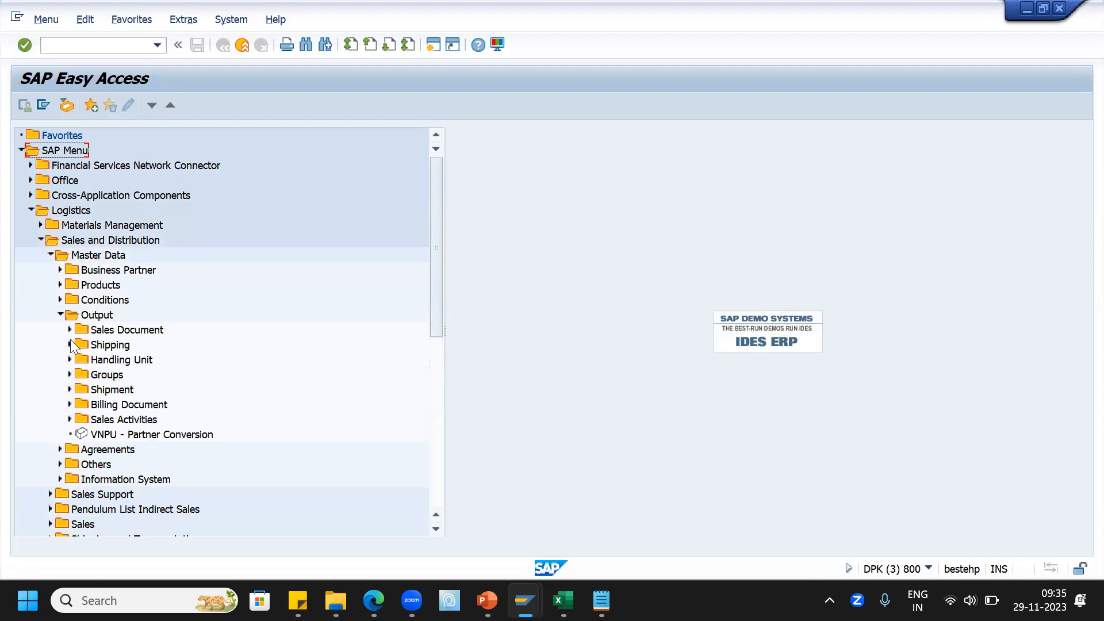
{"action": "left_click", "coordinate": [70, 345]}
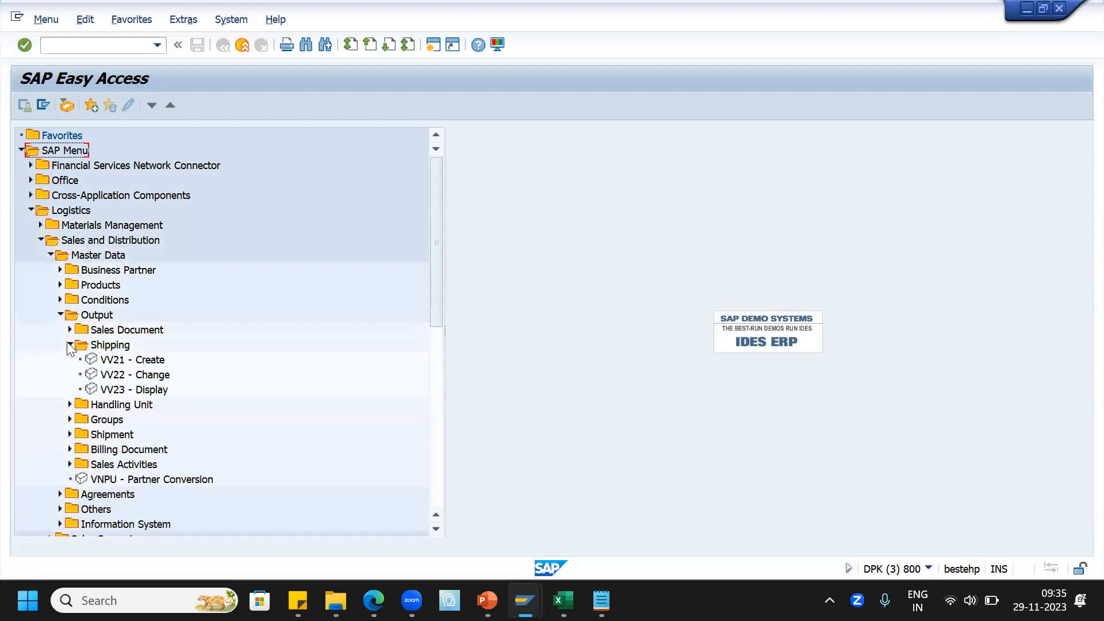
{"action": "double_click", "coordinate": [96, 374]}
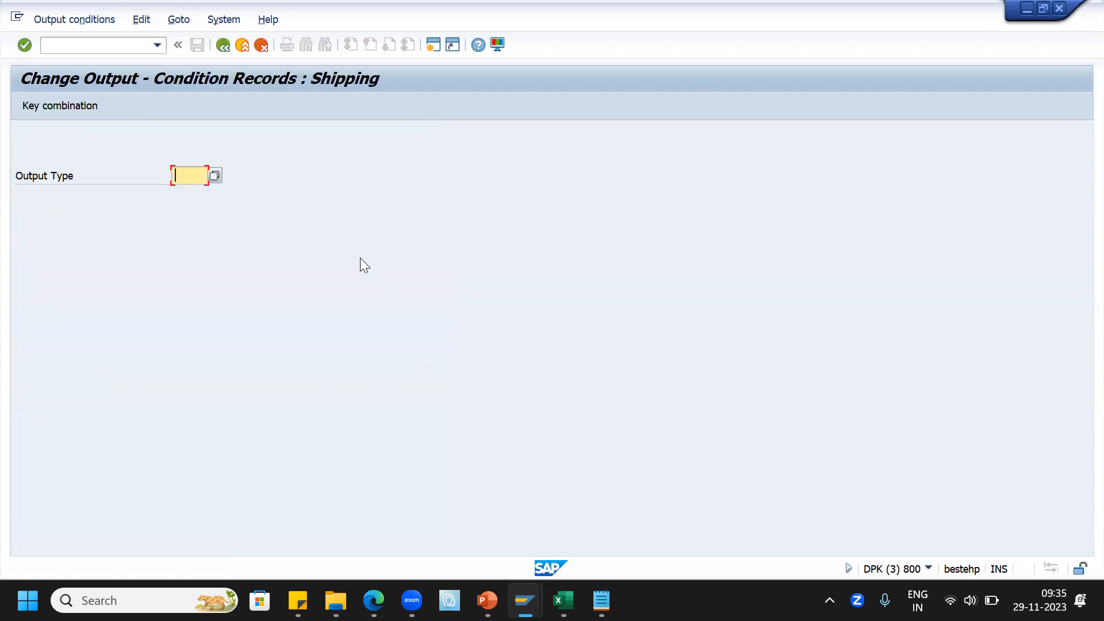
Display the shipping condition records of output type ZENT for delivery type LF
{"action": "type", "text": "ZENT"}
{"action": "key", "text": "Return"}
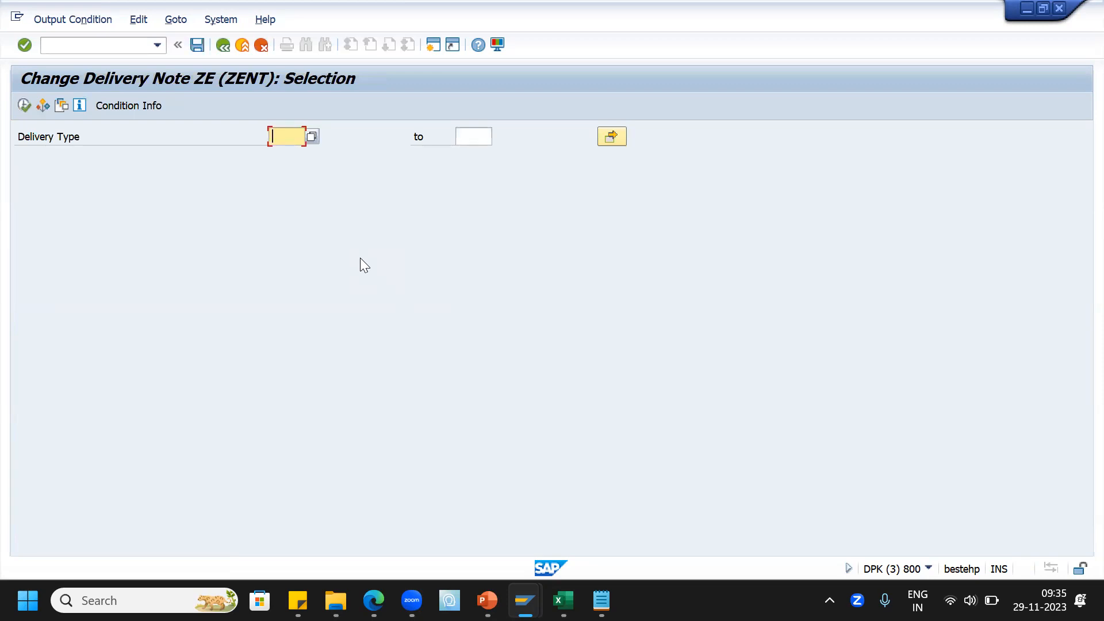
{"action": "type", "text": "LF"}
{"action": "key", "text": "Return"}
{"action": "left_click", "coordinate": [24, 105]}
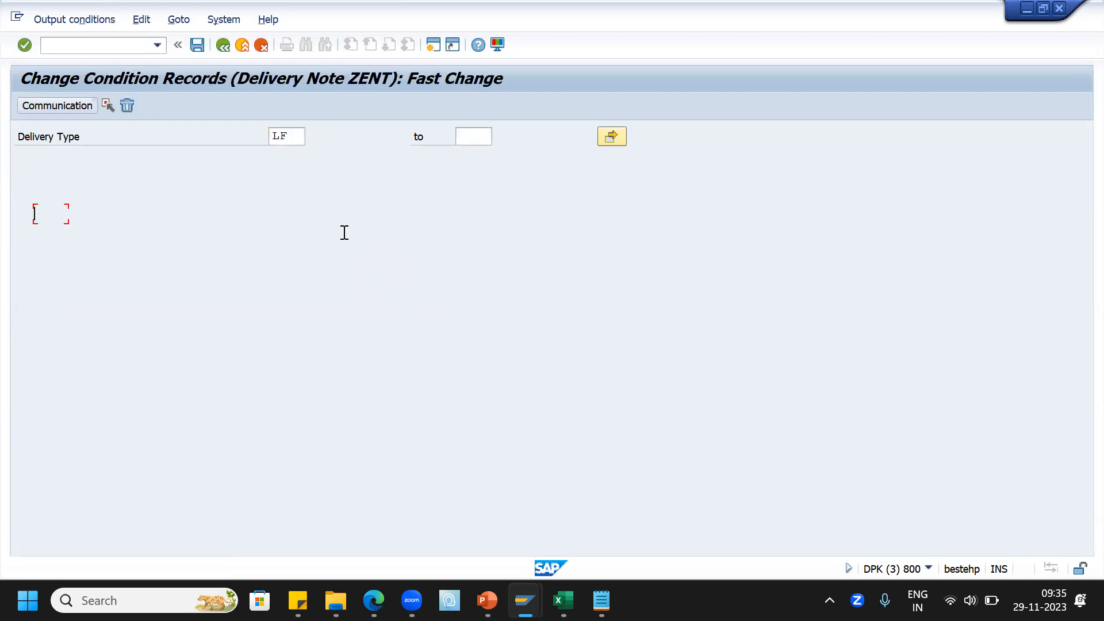
Review the partner function, medium, dispatch time and language of the LF condition record
{"action": "left_click", "coordinate": [148, 220]}
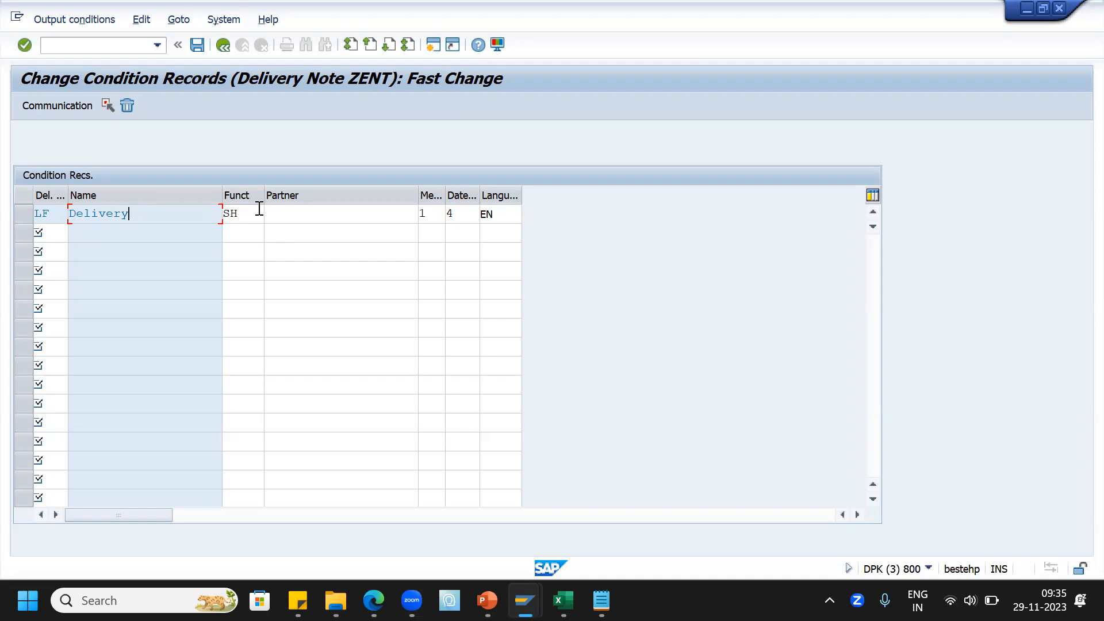
{"action": "left_click", "coordinate": [437, 214]}
{"action": "left_click", "coordinate": [460, 214]}
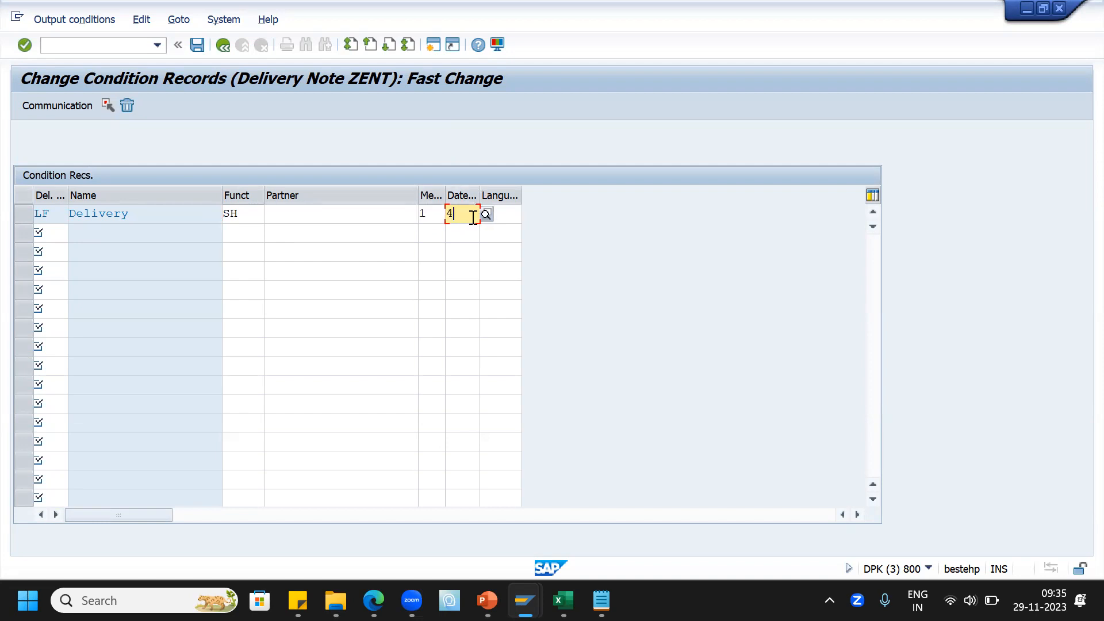
{"action": "left_click", "coordinate": [510, 215]}
{"action": "type", "text": "EN"}
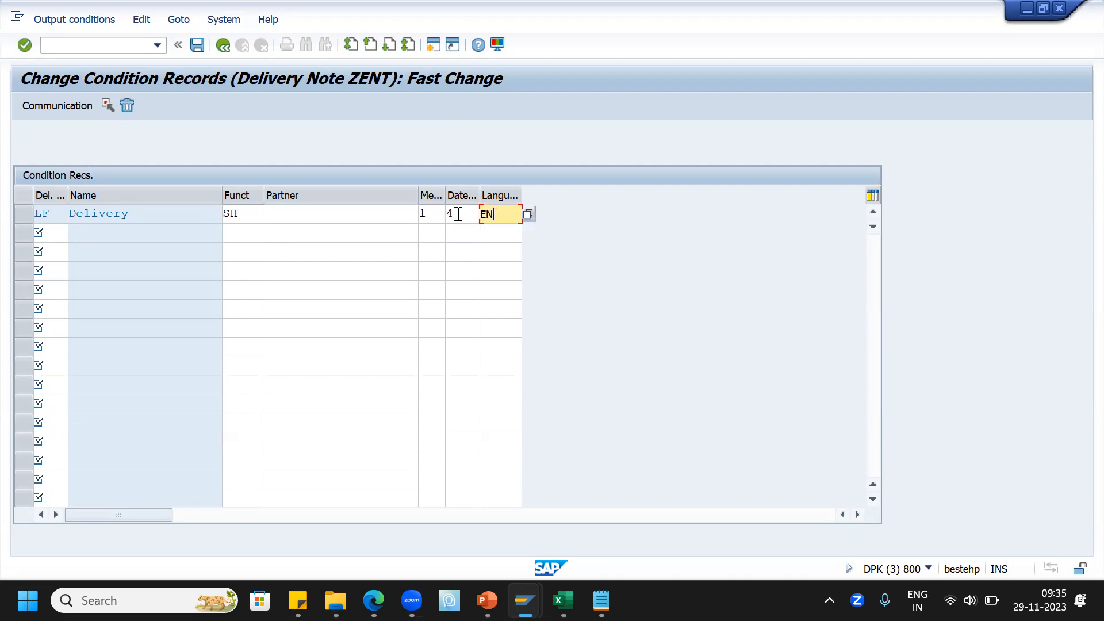
Open the communication data of the LF condition record and read the field help for Print immediately
{"action": "left_click", "coordinate": [26, 218]}
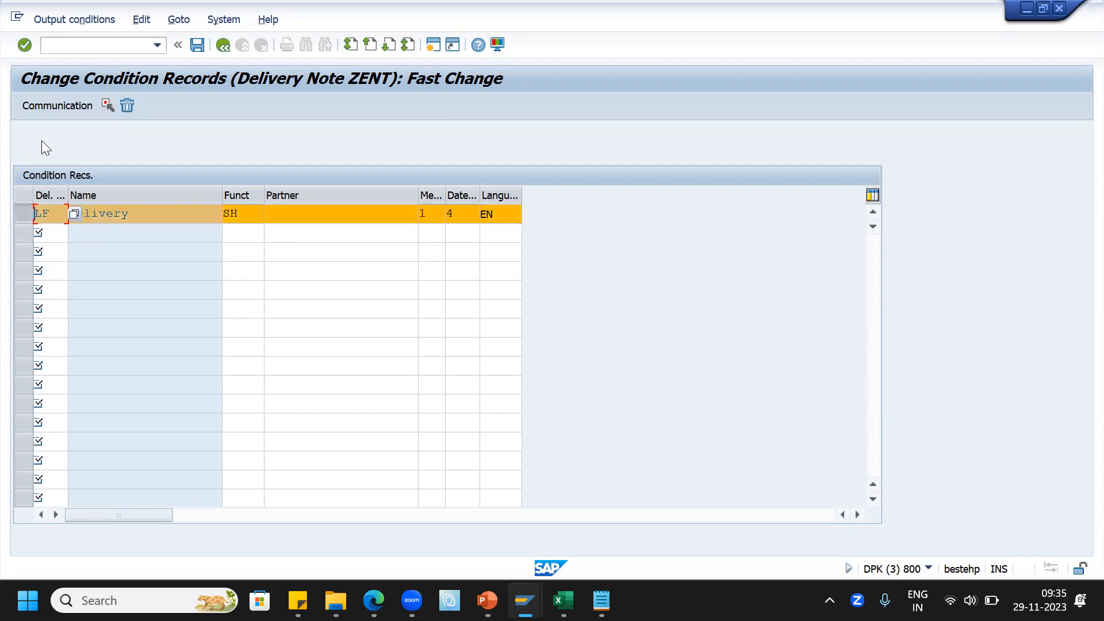
{"action": "left_click", "coordinate": [46, 104]}
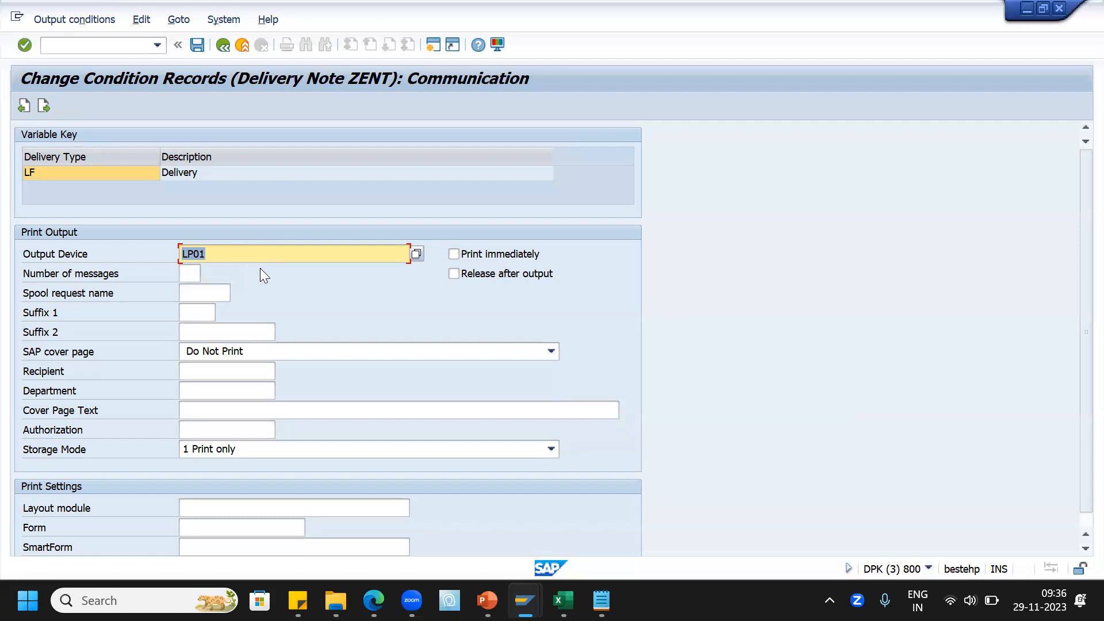
{"action": "left_click", "coordinate": [486, 258]}
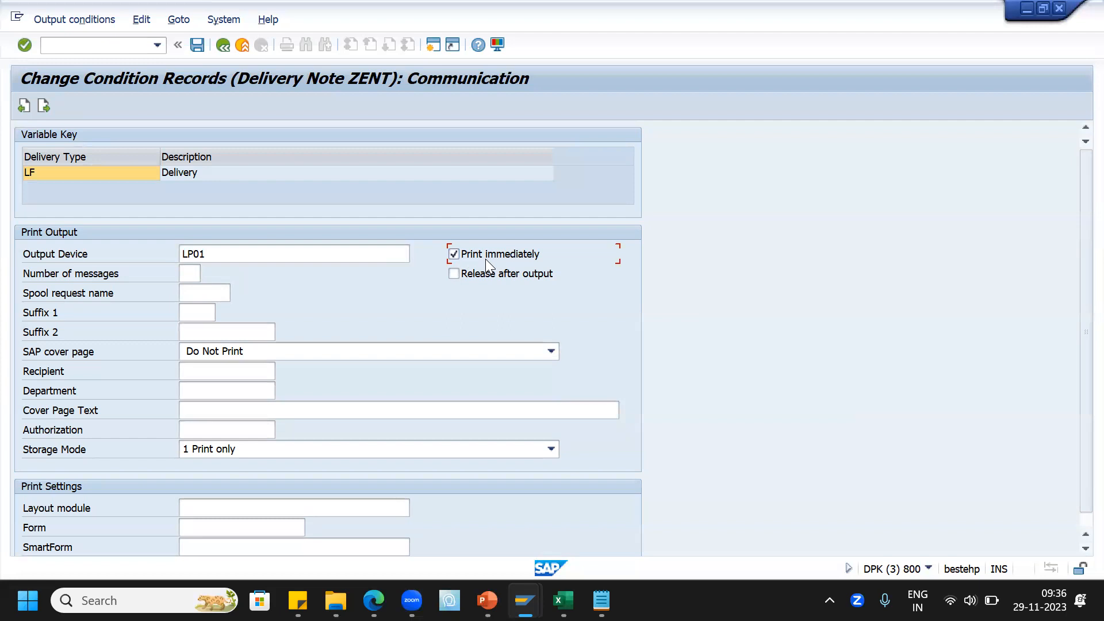
{"action": "key", "text": "F1"}
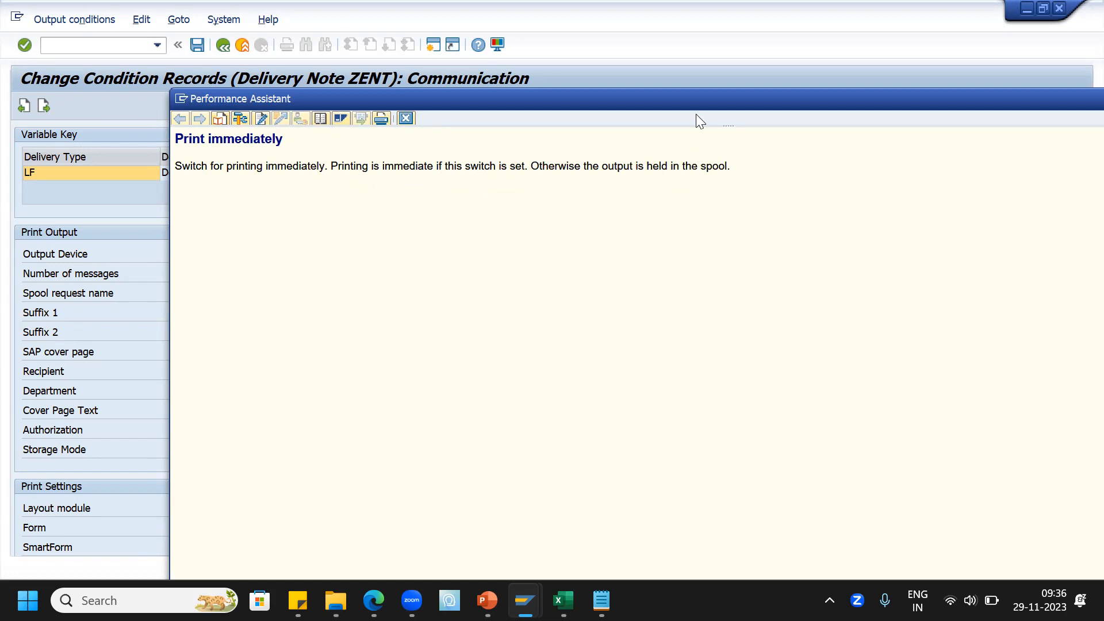
{"action": "left_click_drag", "start_coordinate": [693, 99], "coordinate": [550, 109]}
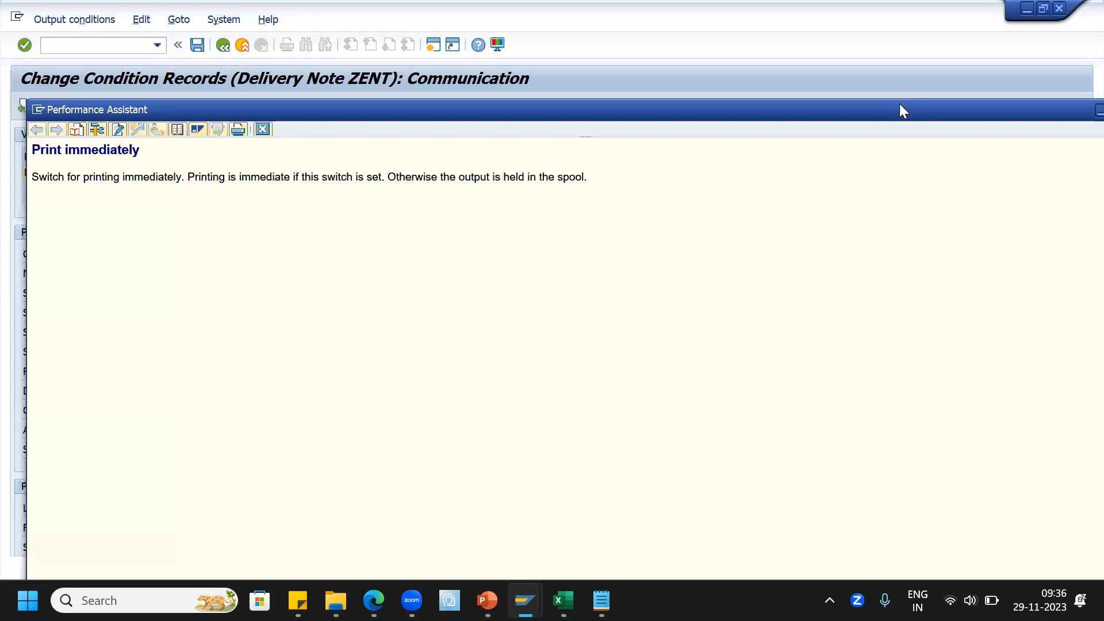
{"action": "left_click_drag", "start_coordinate": [892, 102], "coordinate": [856, 97]}
{"action": "left_click", "coordinate": [1097, 105]}
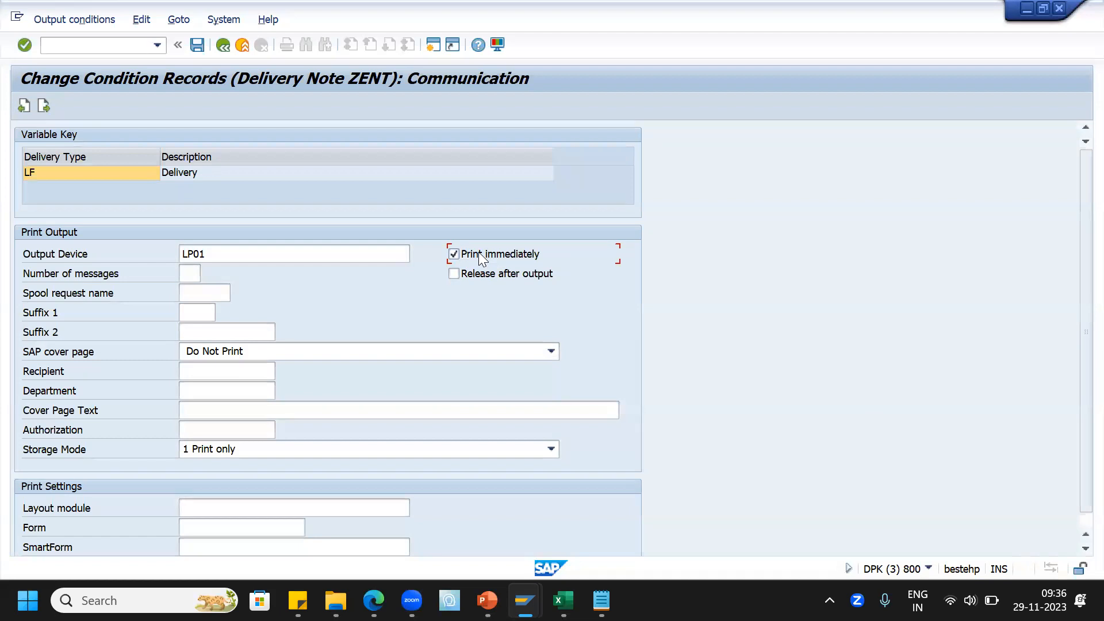
Clear the Print immediately option and read the field help for Release after output
{"action": "left_click", "coordinate": [481, 257]}
{"action": "key", "text": "F1"}
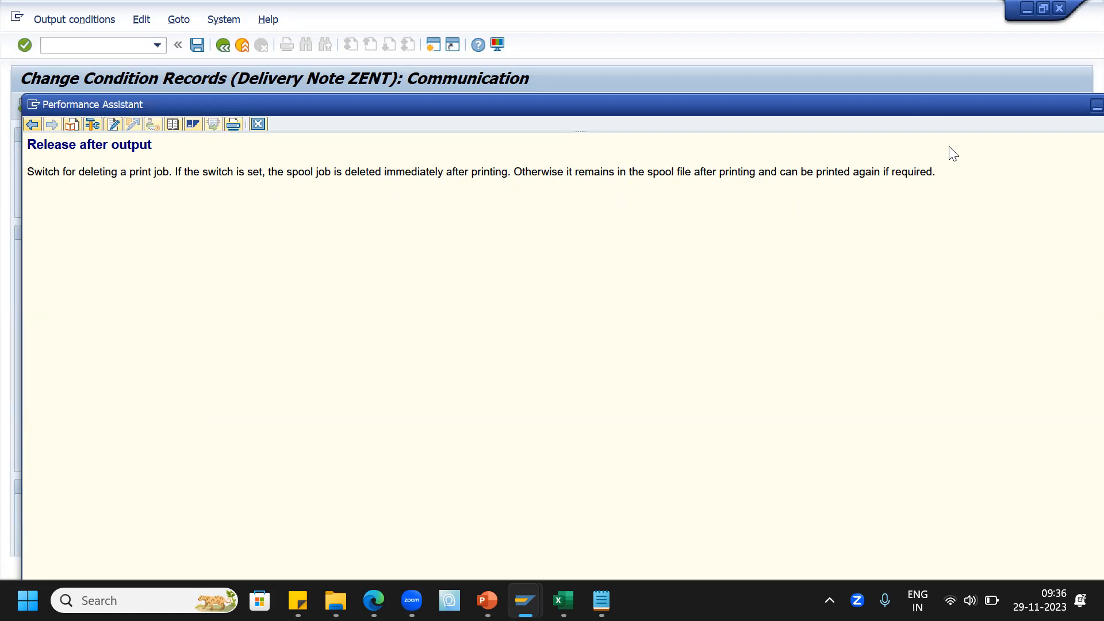
{"action": "left_click_drag", "start_coordinate": [918, 111], "coordinate": [852, 111]}
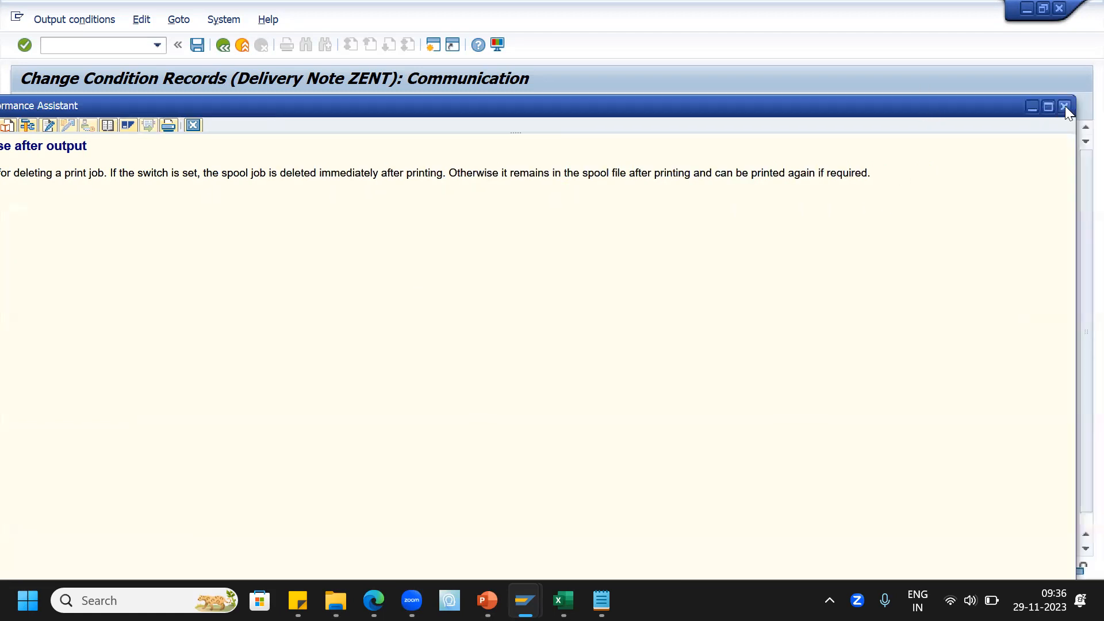
{"action": "left_click", "coordinate": [1065, 107]}
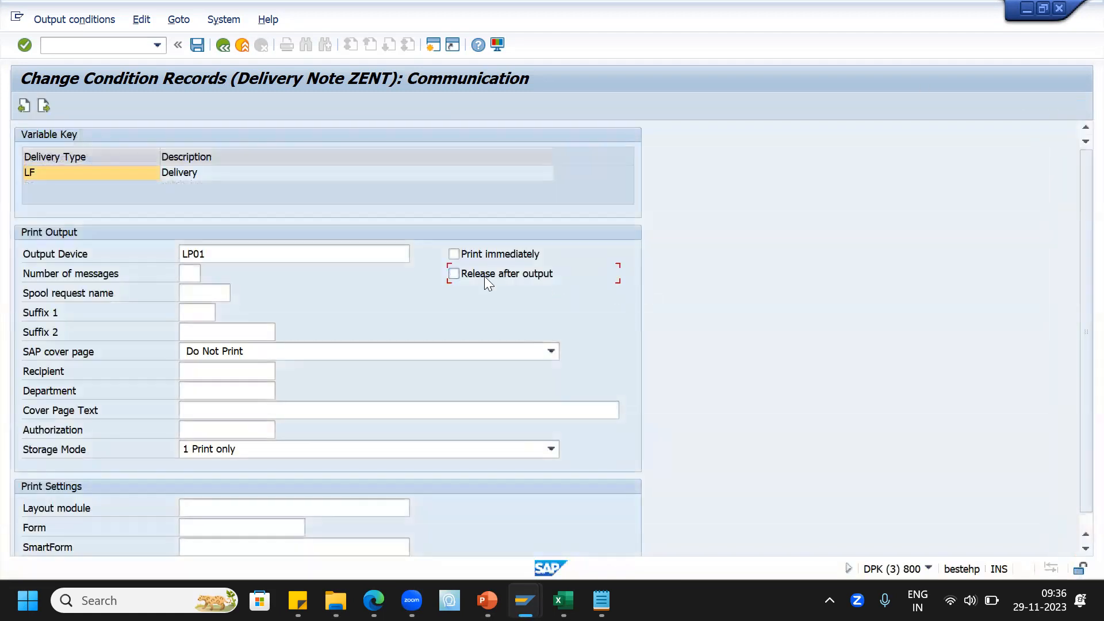
Review the Storage Mode choices, keep Print only, and leave the condition record maintenance
{"action": "scroll", "coordinate": [290, 465], "scroll_direction": "down", "scroll_amount": 1}
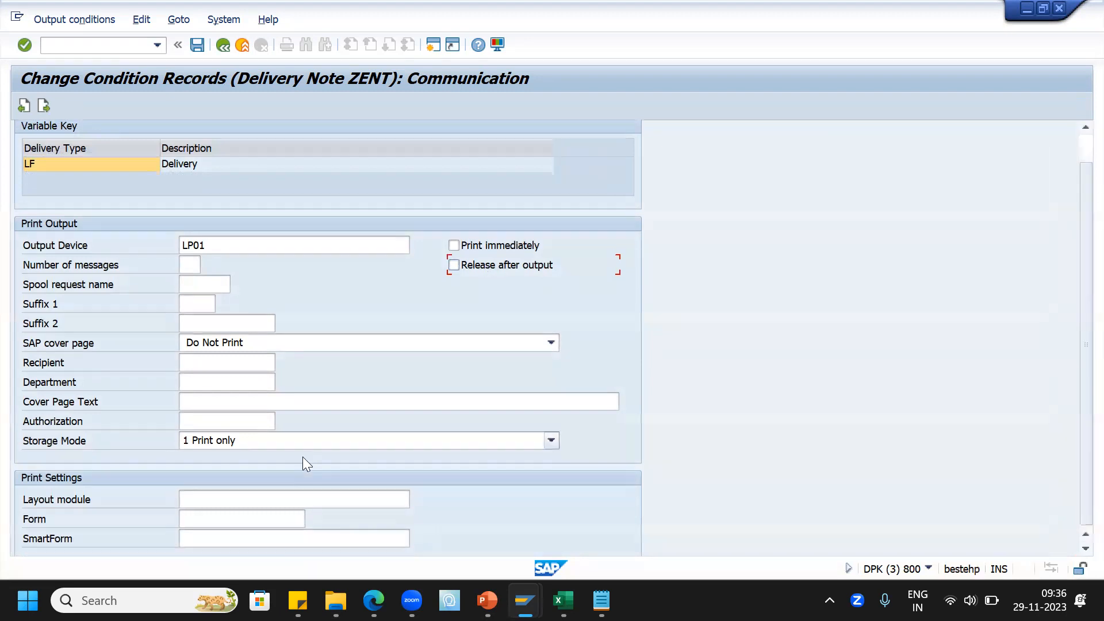
{"action": "left_click", "coordinate": [241, 433]}
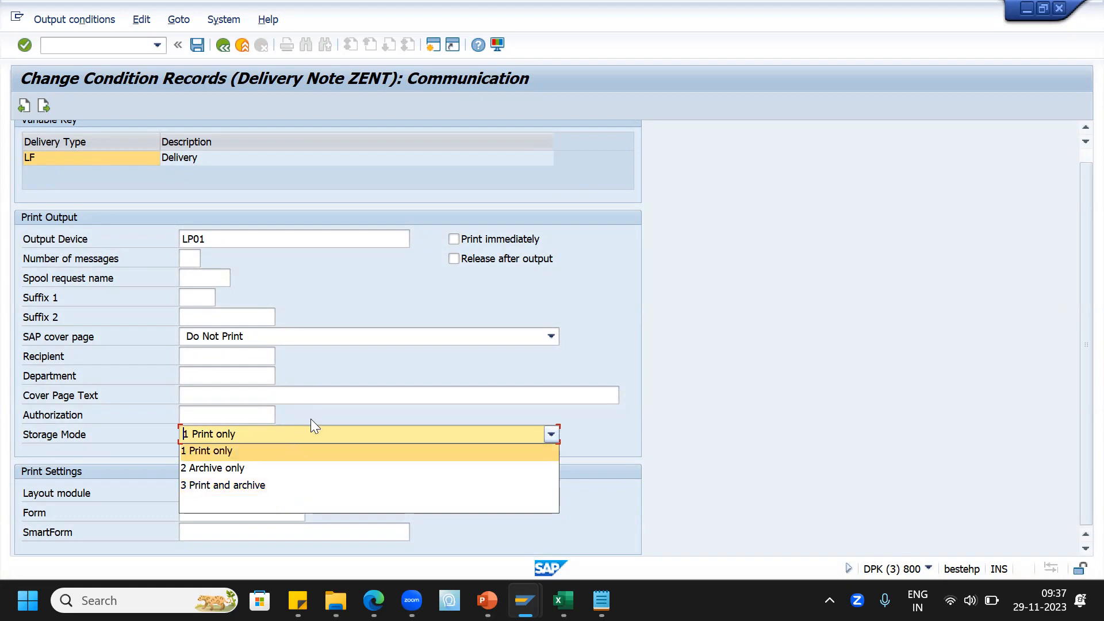
{"action": "left_click", "coordinate": [262, 450]}
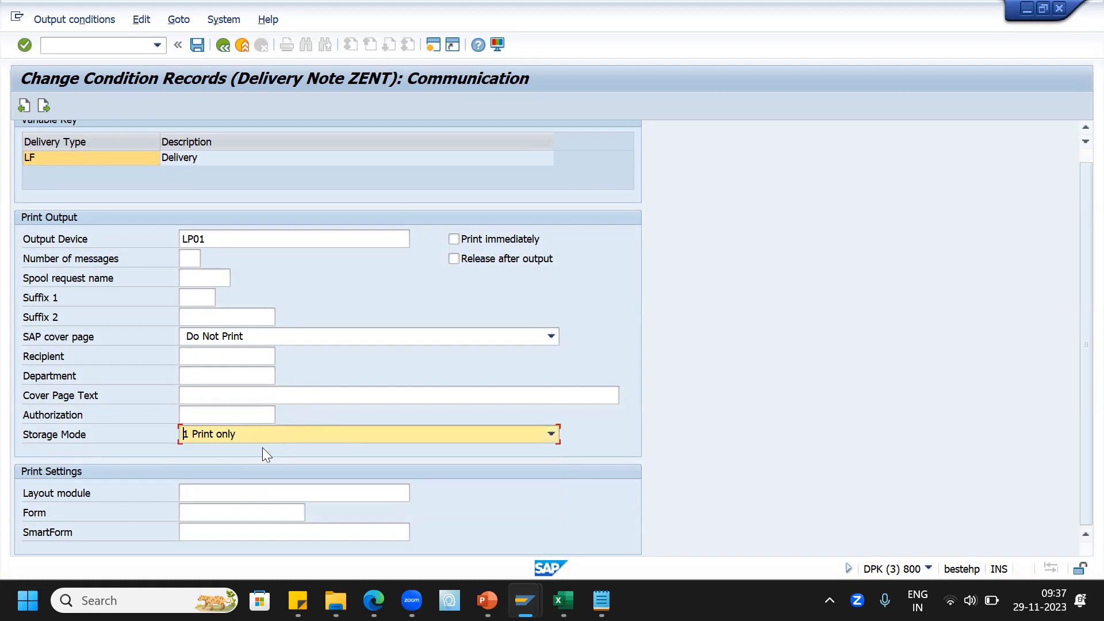
{"action": "left_click", "coordinate": [223, 46]}
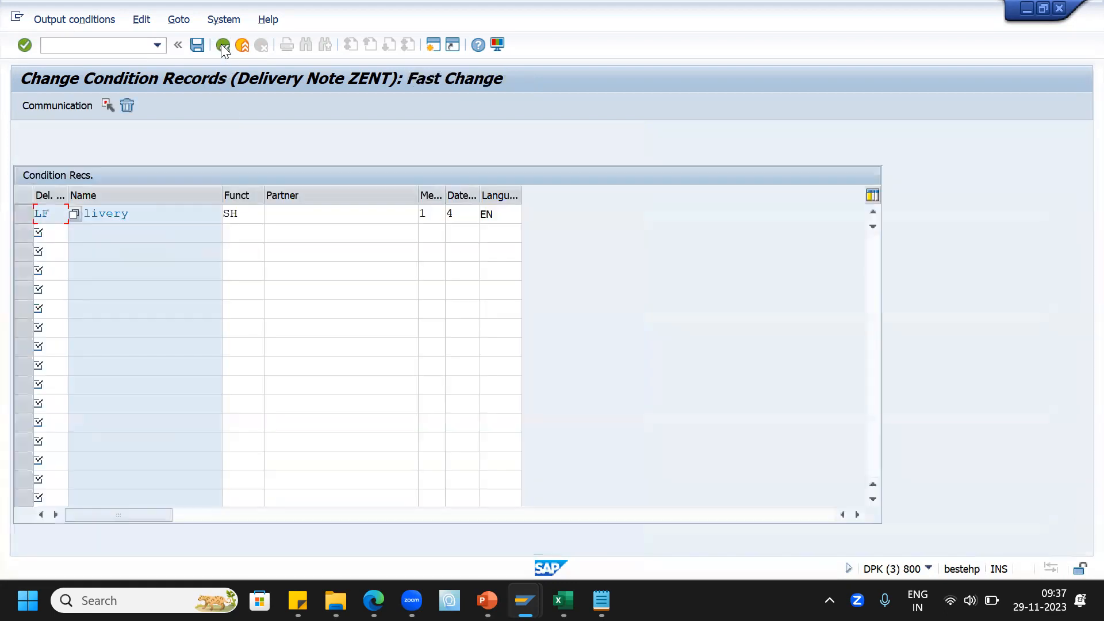
{"action": "left_click", "coordinate": [224, 46]}
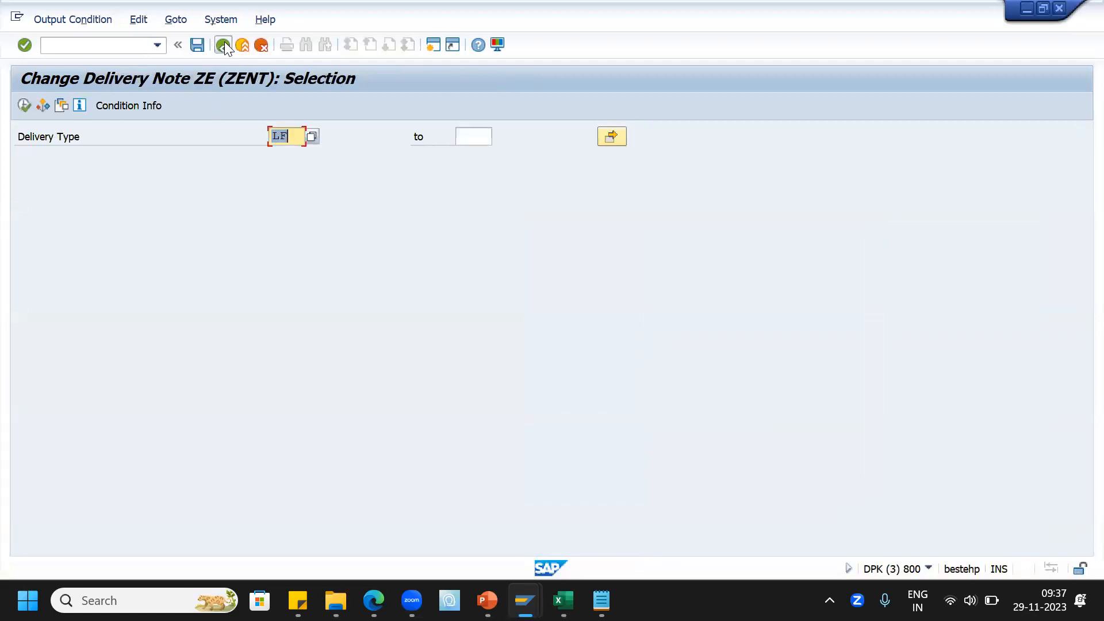
{"action": "left_click", "coordinate": [223, 44]}
{"action": "left_click", "coordinate": [224, 45]}
Switch to the Display Outbound Delivery session and display the outbound delivery already entered there
{"action": "mouse_move", "coordinate": [524, 600]}
{"action": "left_click", "coordinate": [465, 528]}
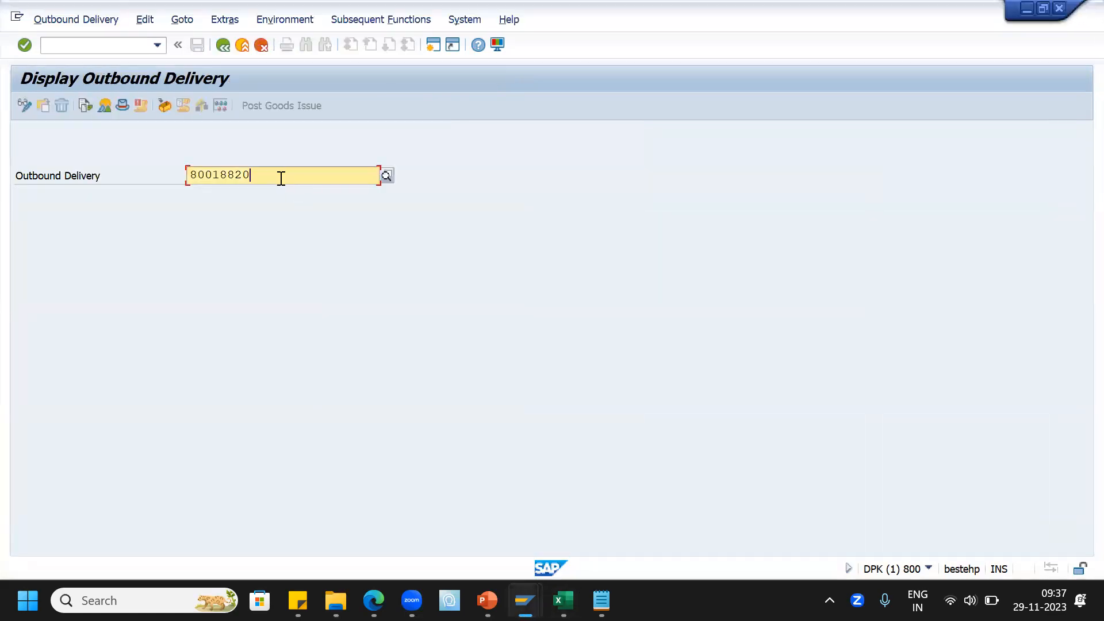
{"action": "key", "text": "Return"}
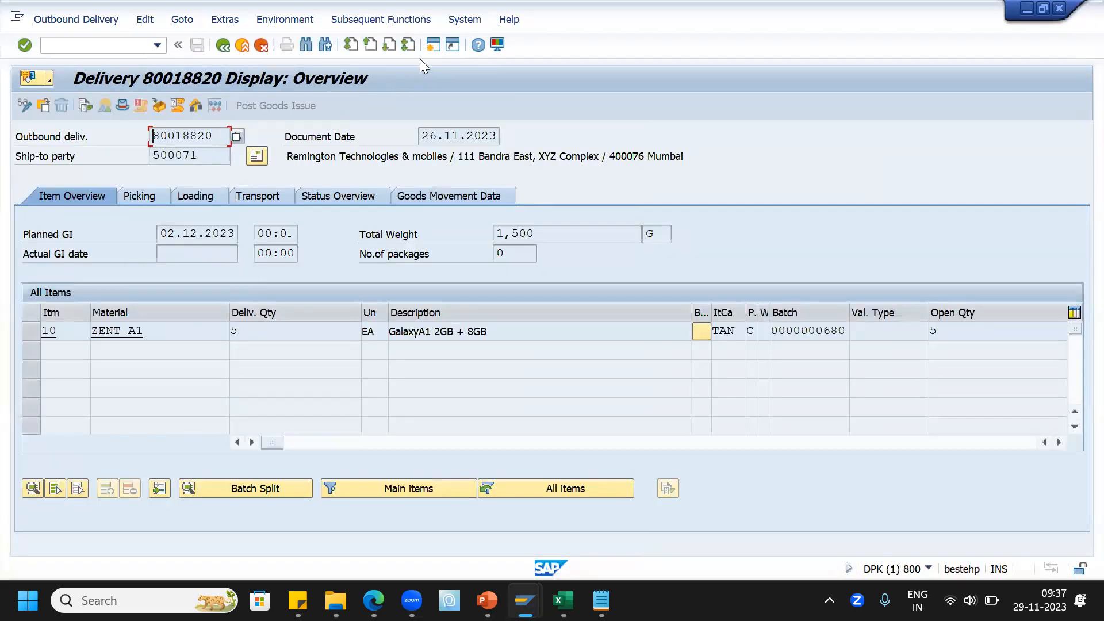
In a new session, start a VA01 sales order of type ZTOR for sales organization ZENT, distribution channel ZT and division ZT
{"action": "left_click", "coordinate": [433, 48]}
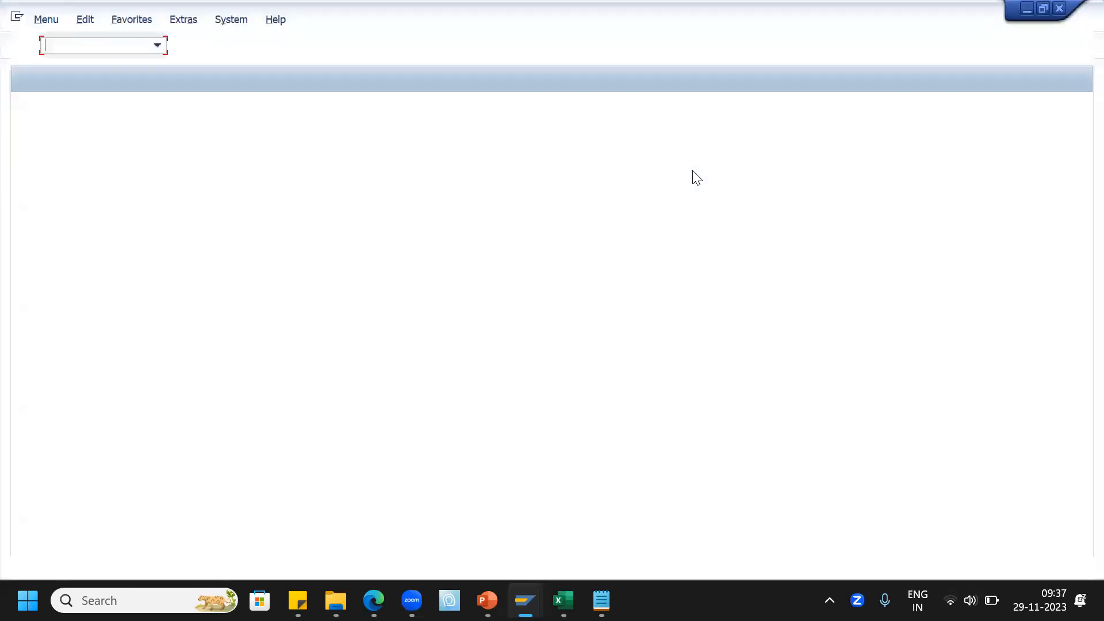
{"action": "type", "text": "va"}
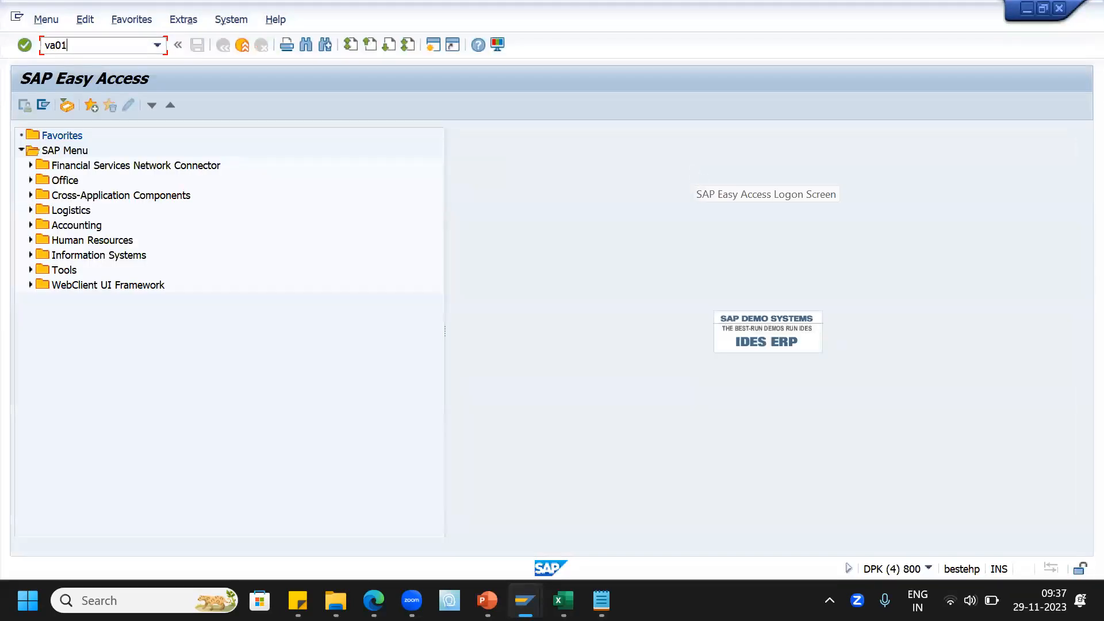
{"action": "type", "text": "01"}
{"action": "key", "text": "Return"}
{"action": "type", "text": "ztor"}
{"action": "key", "text": "Tab"}
{"action": "type", "text": "zent"}
{"action": "key", "text": "Tab"}
{"action": "type", "text": "zt"}
{"action": "key", "text": "Tab"}
{"action": "type", "text": "zt"}
{"action": "key", "text": "Return"}
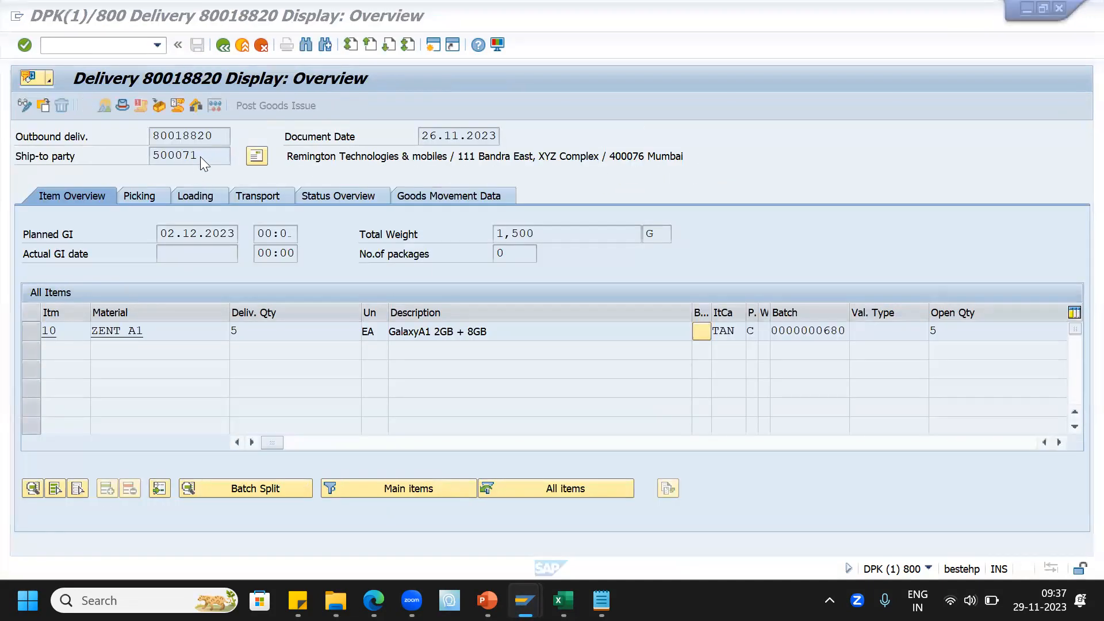
Enter the displayed delivery's ship-to party number as both sold-to and ship-to party, and fill in the PO number
{"action": "left_click", "coordinate": [200, 156]}
{"action": "left_click_drag", "start_coordinate": [199, 156], "coordinate": [152, 156]}
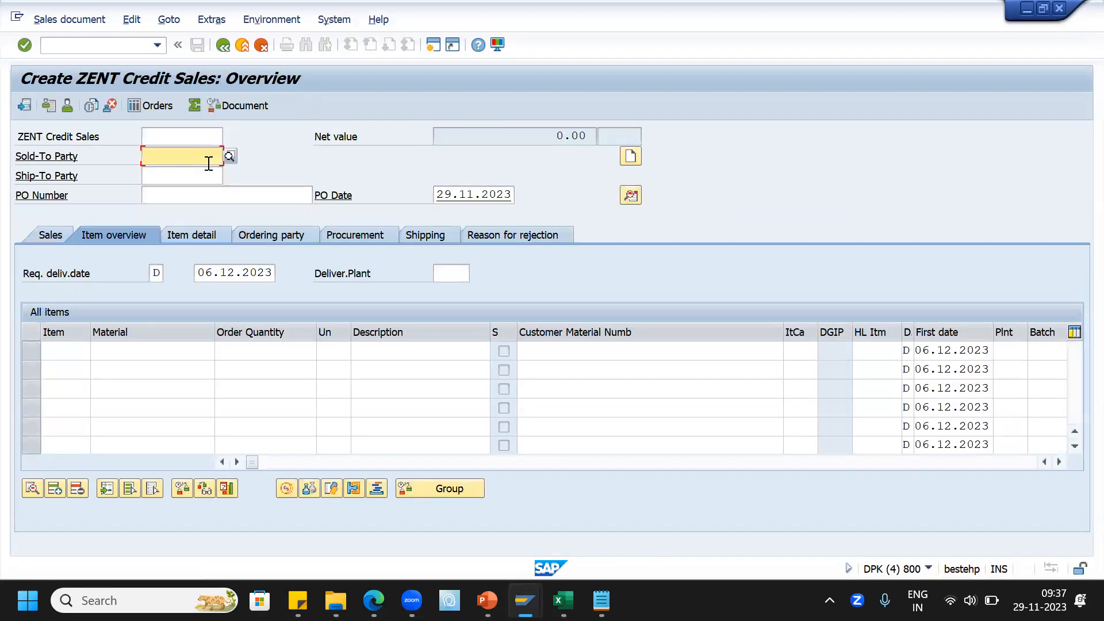
{"action": "type", "text": "500071"}
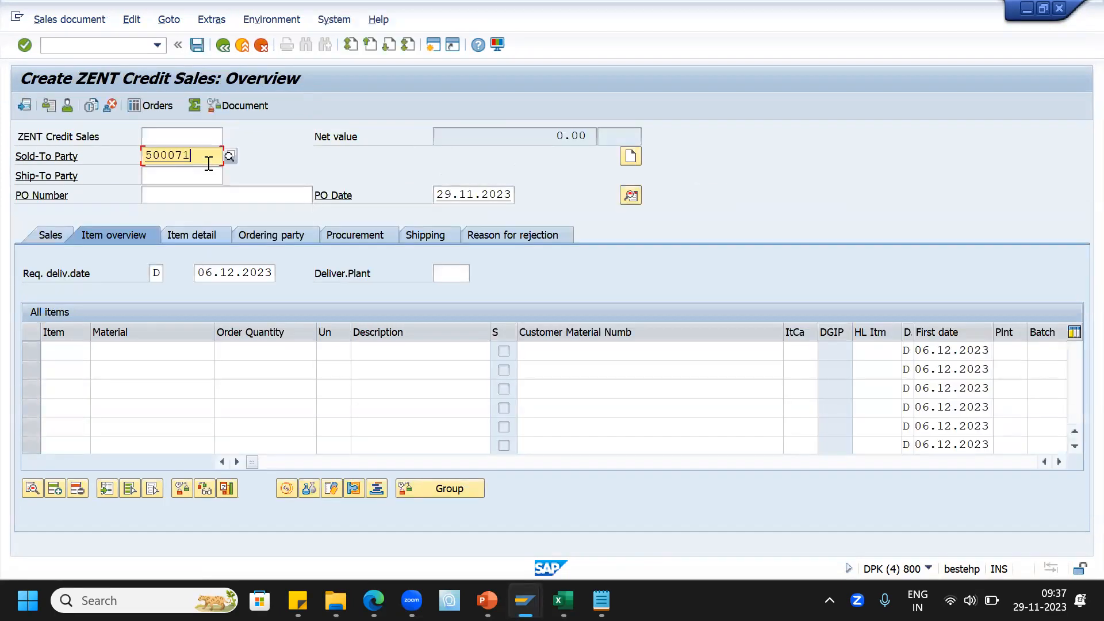
{"action": "left_click", "coordinate": [190, 175]}
{"action": "type", "text": "500071"}
{"action": "left_click", "coordinate": [204, 195]}
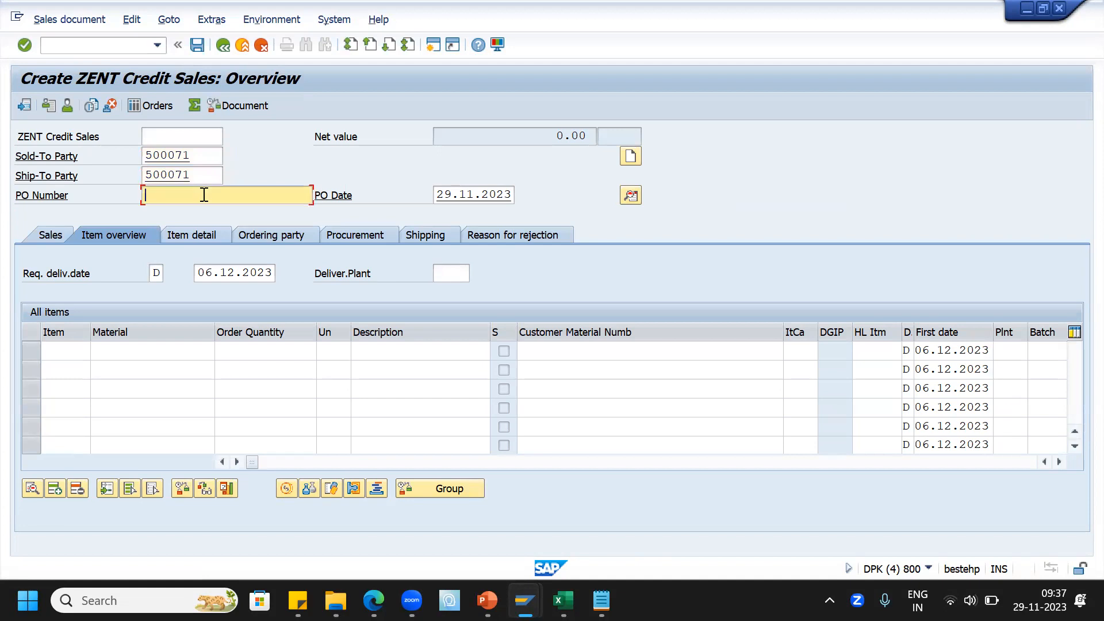
{"action": "type", "text": "Output"}
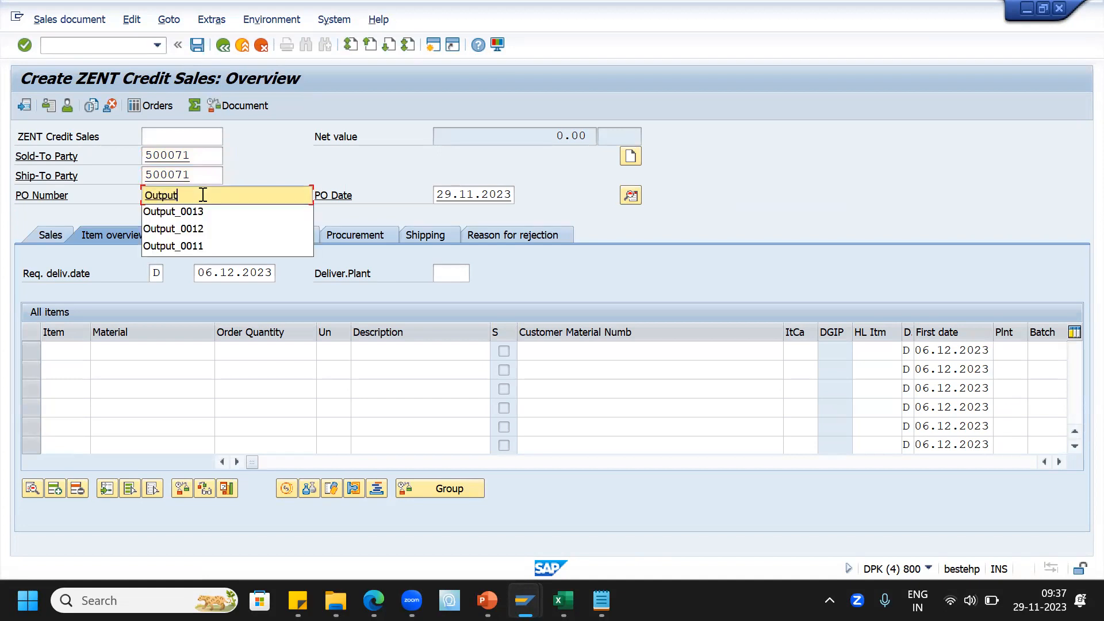
{"action": "type", "text": "_0014"}
{"action": "key", "text": "Tab"}
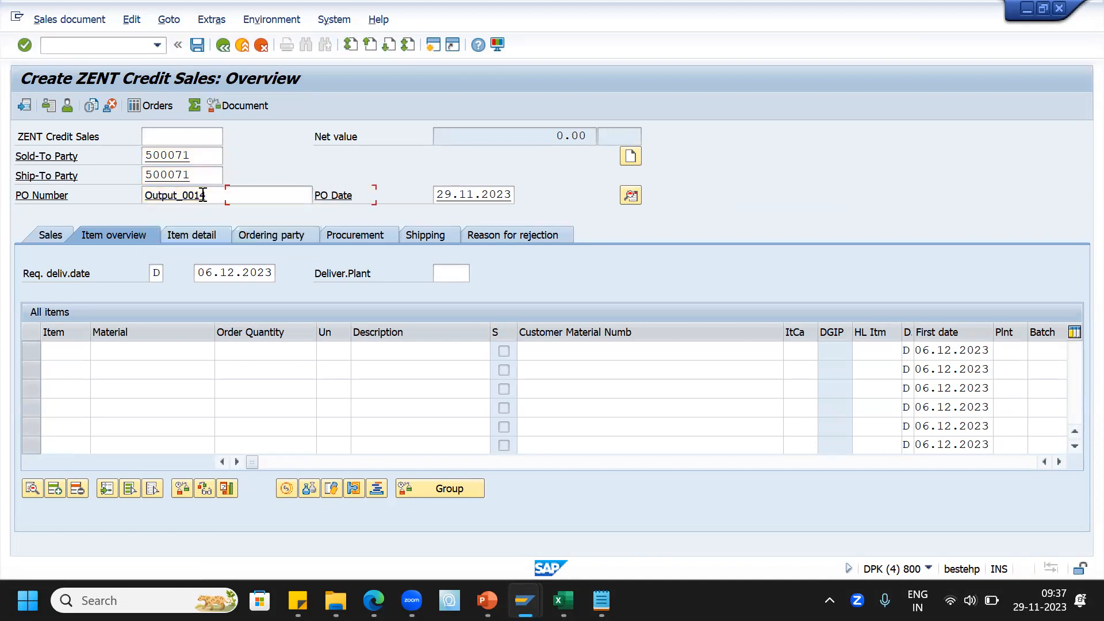
Add an order item for 10 EA of material ZENT A1, continuing past the open quotations and credit check messages
{"action": "left_click", "coordinate": [177, 351]}
{"action": "type", "text": "ze"}
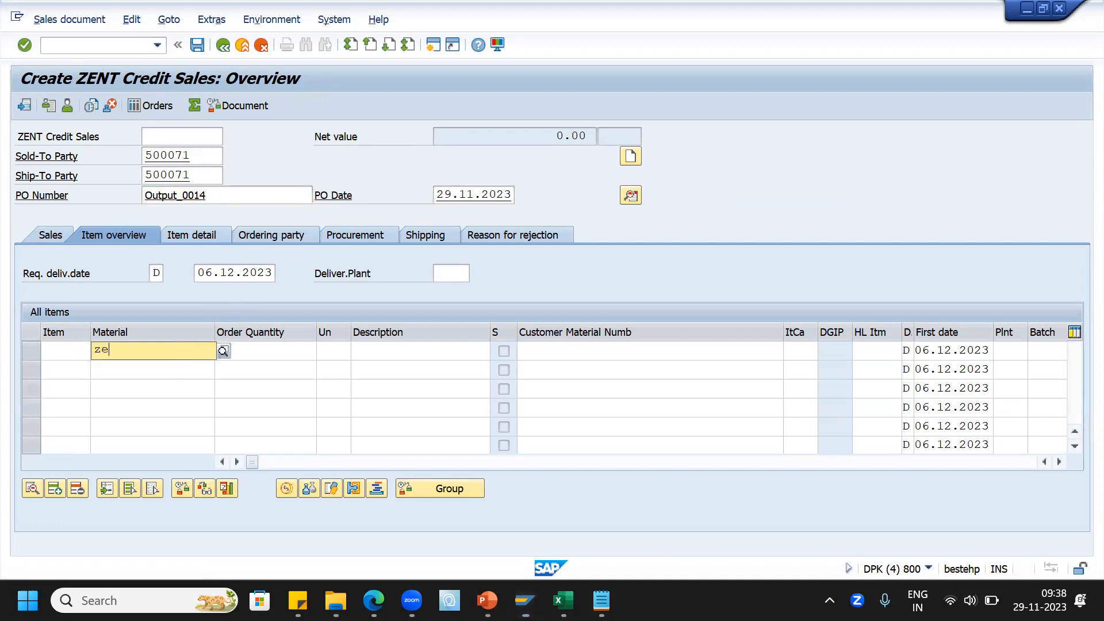
{"action": "type", "text": "ntA1"}
{"action": "key", "text": "Tab"}
{"action": "type", "text": "10"}
{"action": "key", "text": "Tab"}
{"action": "type", "text": "ea"}
{"action": "key", "text": "Return"}
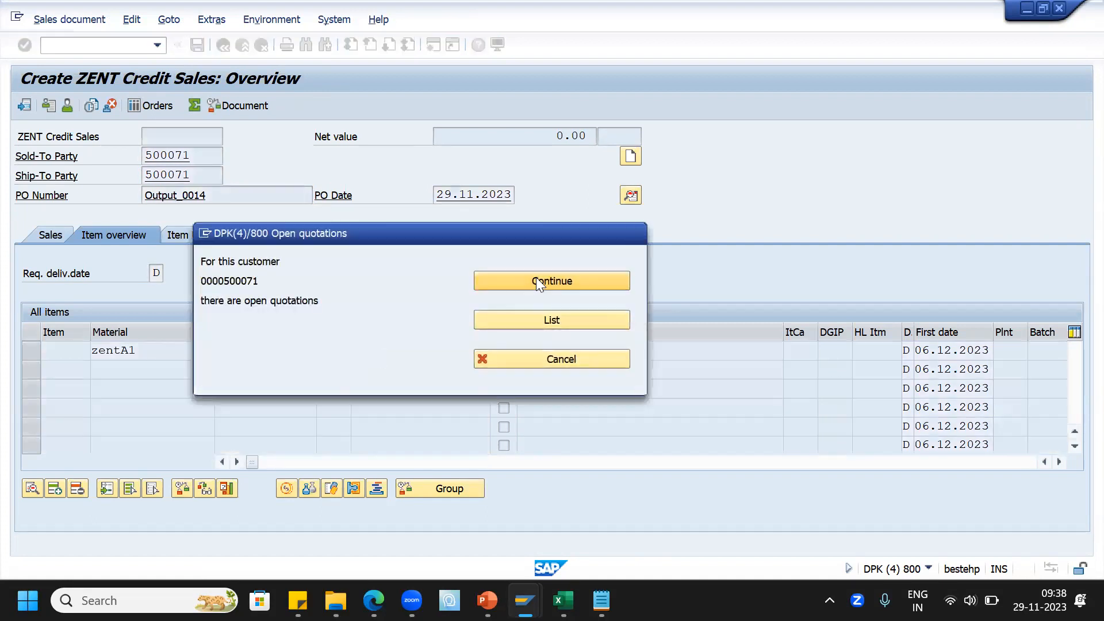
{"action": "left_click", "coordinate": [536, 281]}
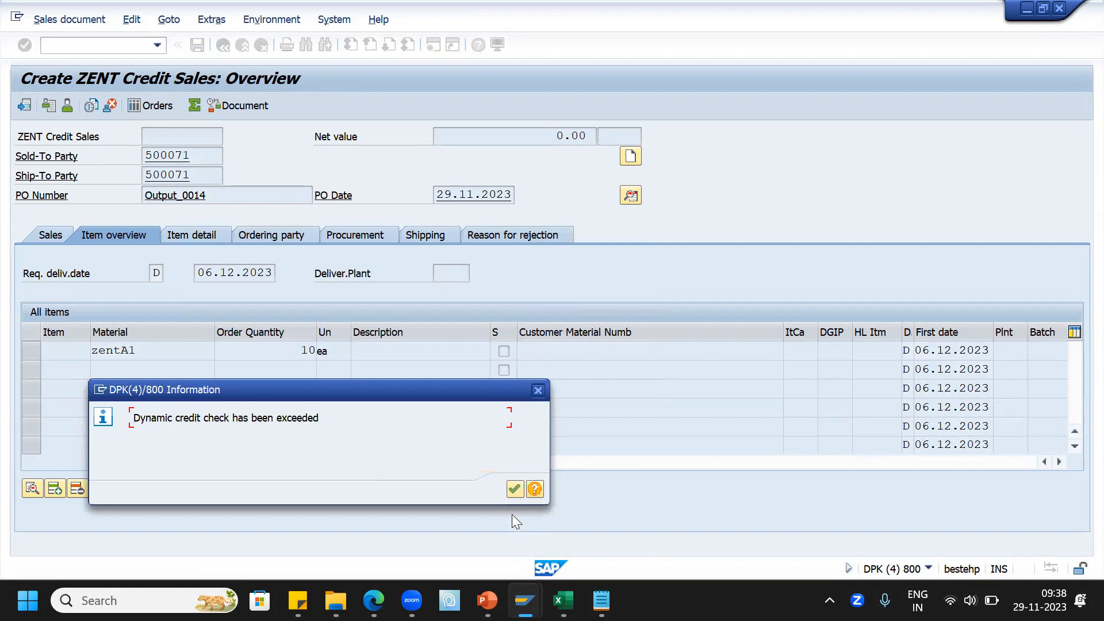
{"action": "left_click", "coordinate": [515, 489]}
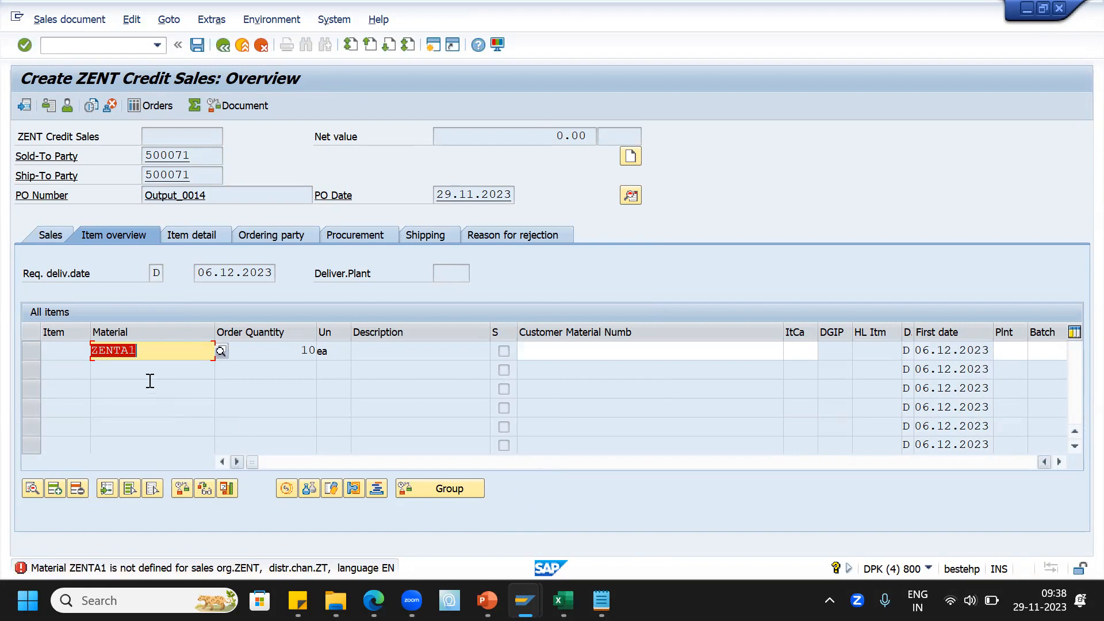
{"action": "left_click", "coordinate": [132, 350]}
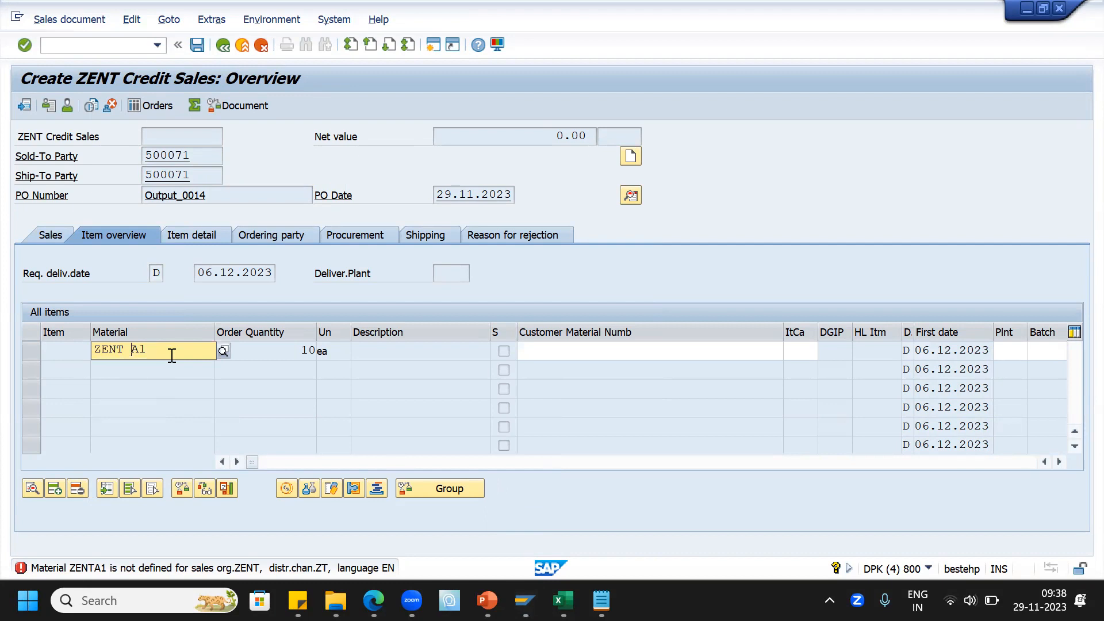
{"action": "key", "text": "Return"}
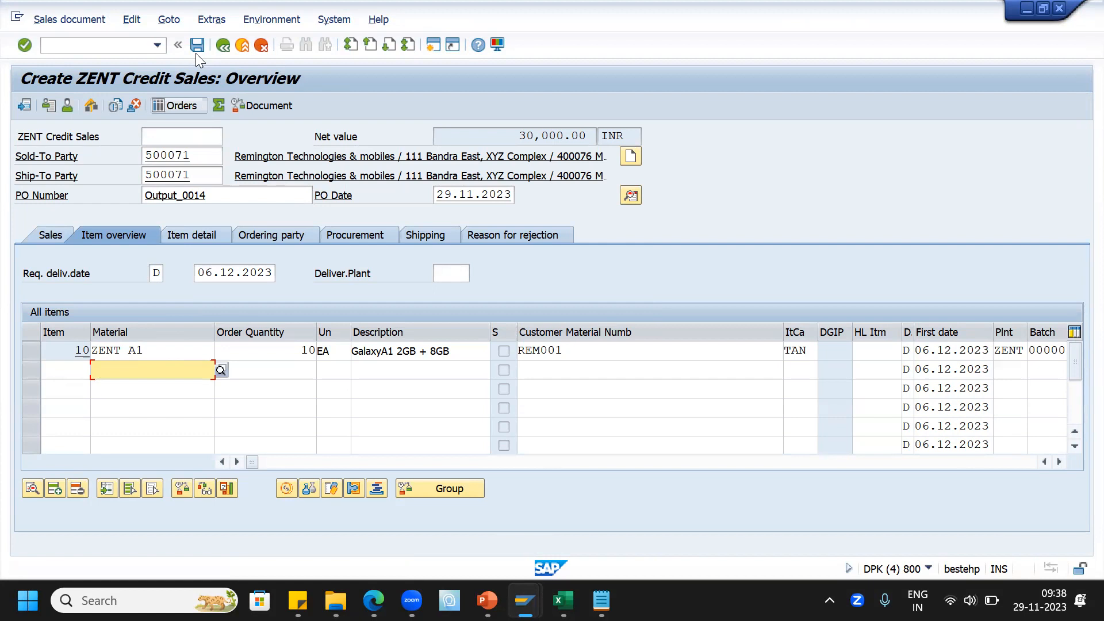
Check the new order's incompletion log and save the order, continuing past the dynamic credit check message
{"action": "left_click", "coordinate": [131, 20]}
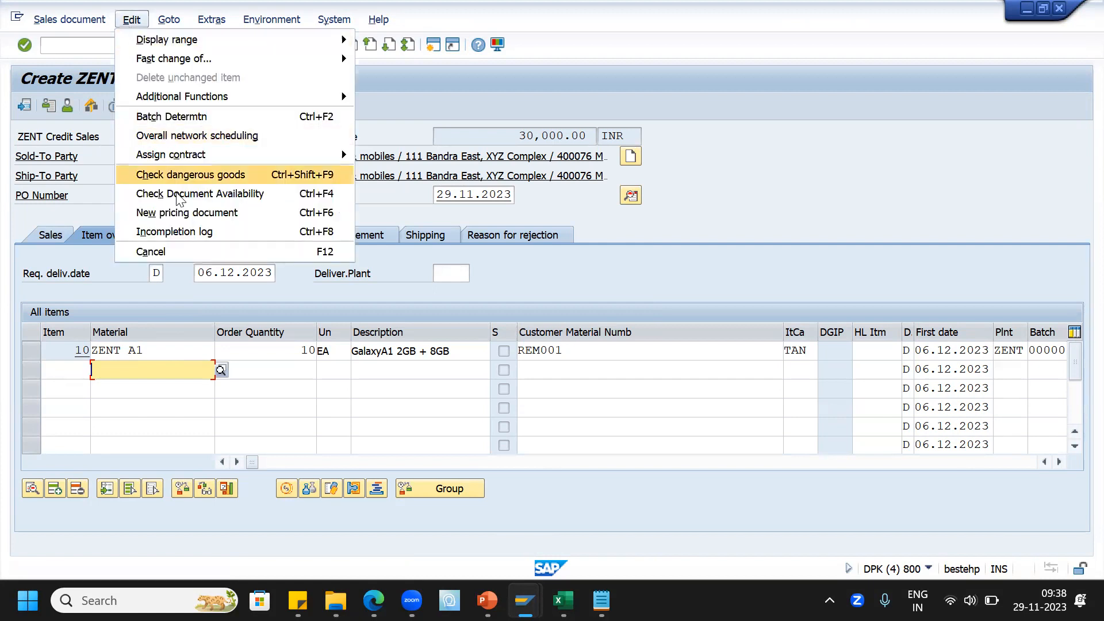
{"action": "left_click", "coordinate": [183, 230]}
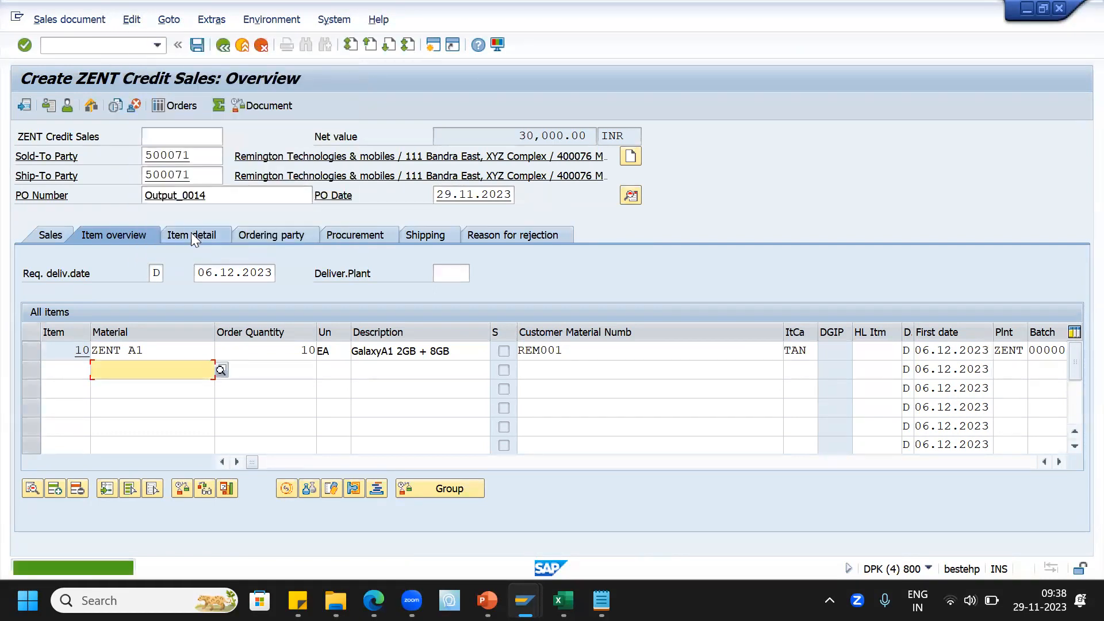
{"action": "left_click", "coordinate": [197, 45]}
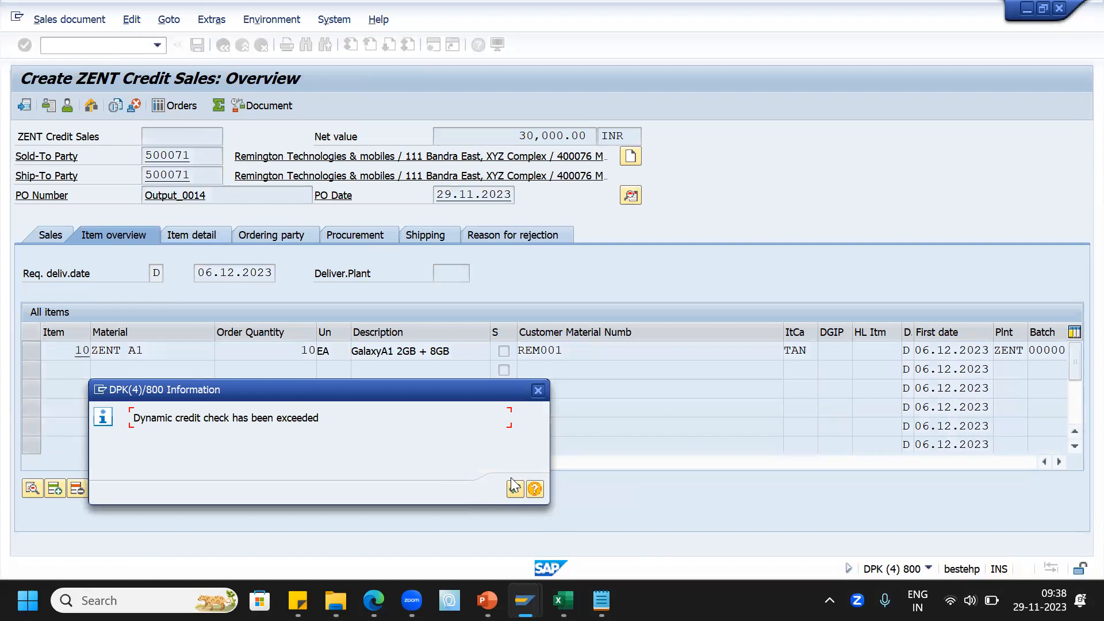
{"action": "left_click", "coordinate": [515, 488]}
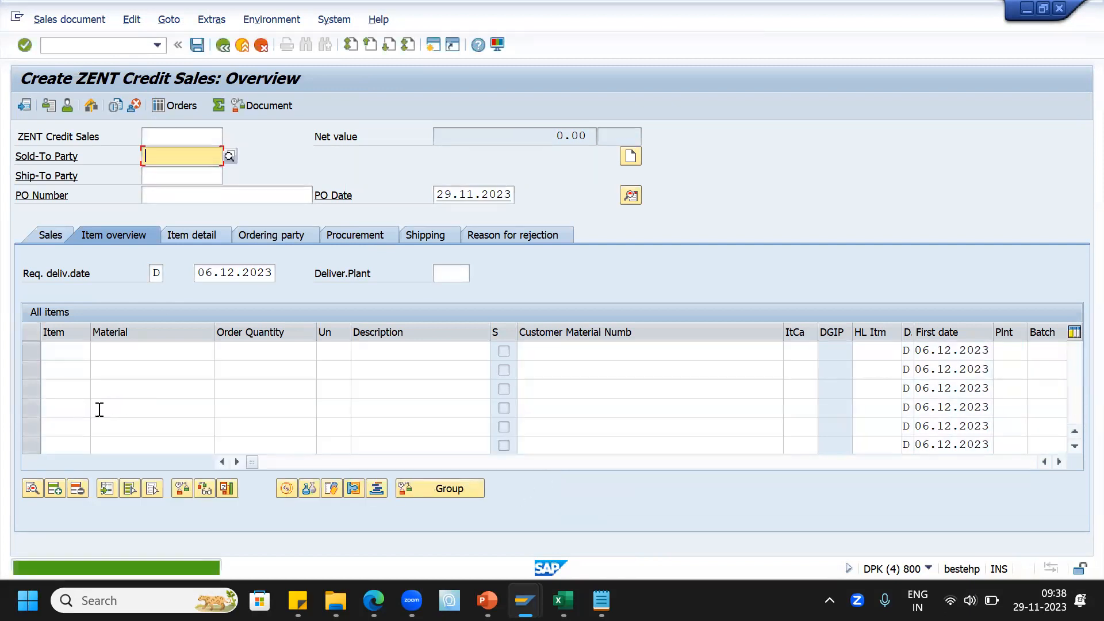
Display the saved sales order, review the schedule lines of its ZENT A1 item and try to create its delivery
{"action": "left_click", "coordinate": [66, 22]}
{"action": "left_click", "coordinate": [58, 71]}
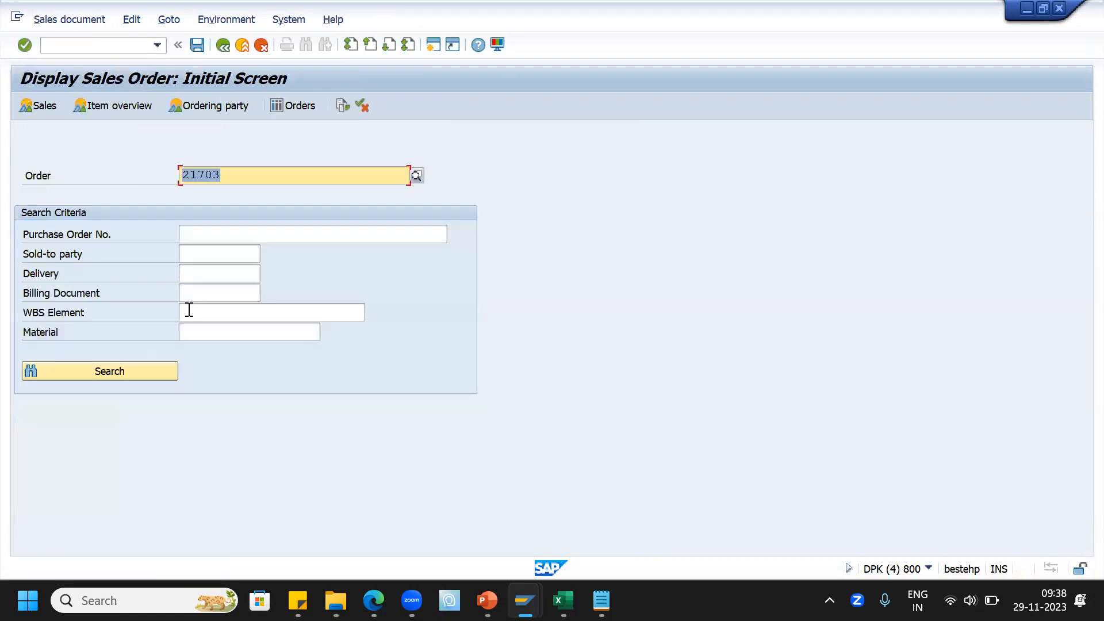
{"action": "left_click", "coordinate": [66, 21]}
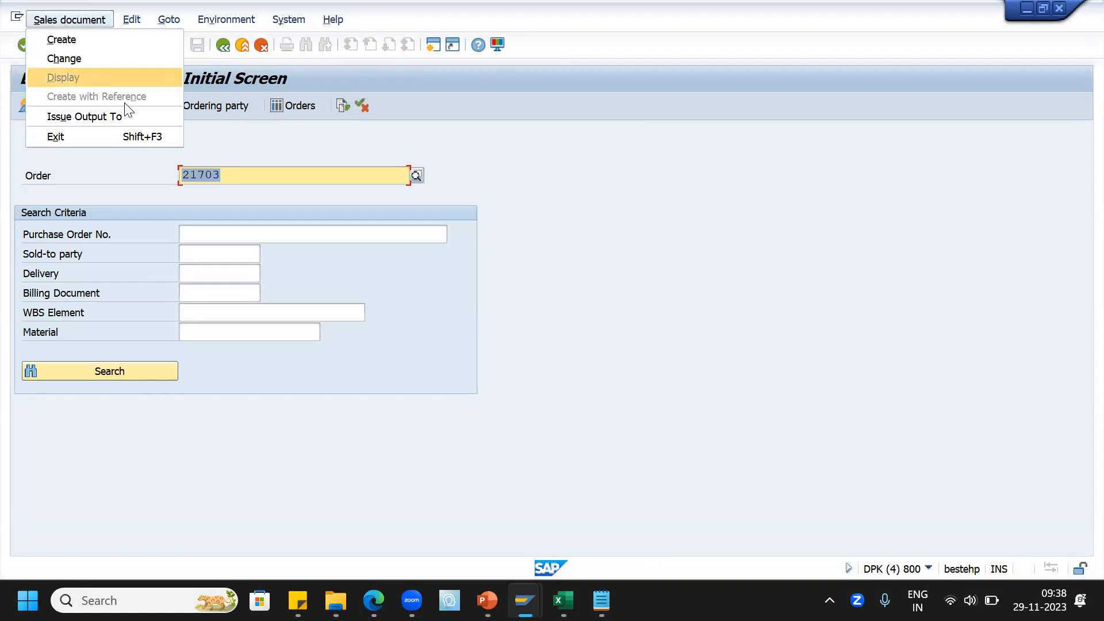
{"action": "left_click", "coordinate": [498, 428]}
{"action": "key", "text": "Return"}
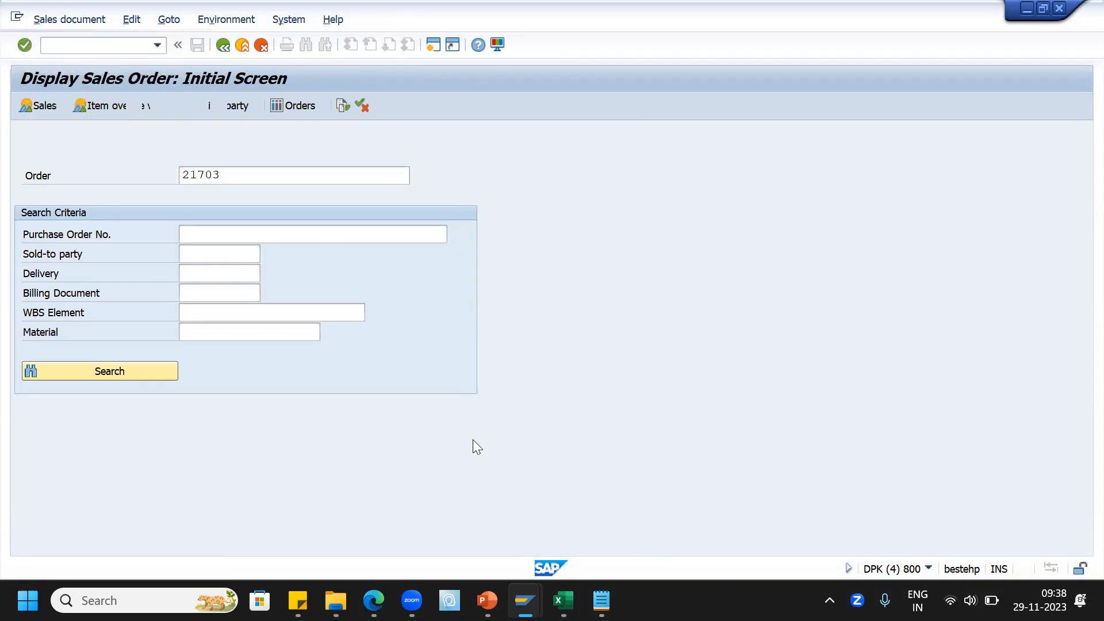
{"action": "double_click", "coordinate": [176, 352]}
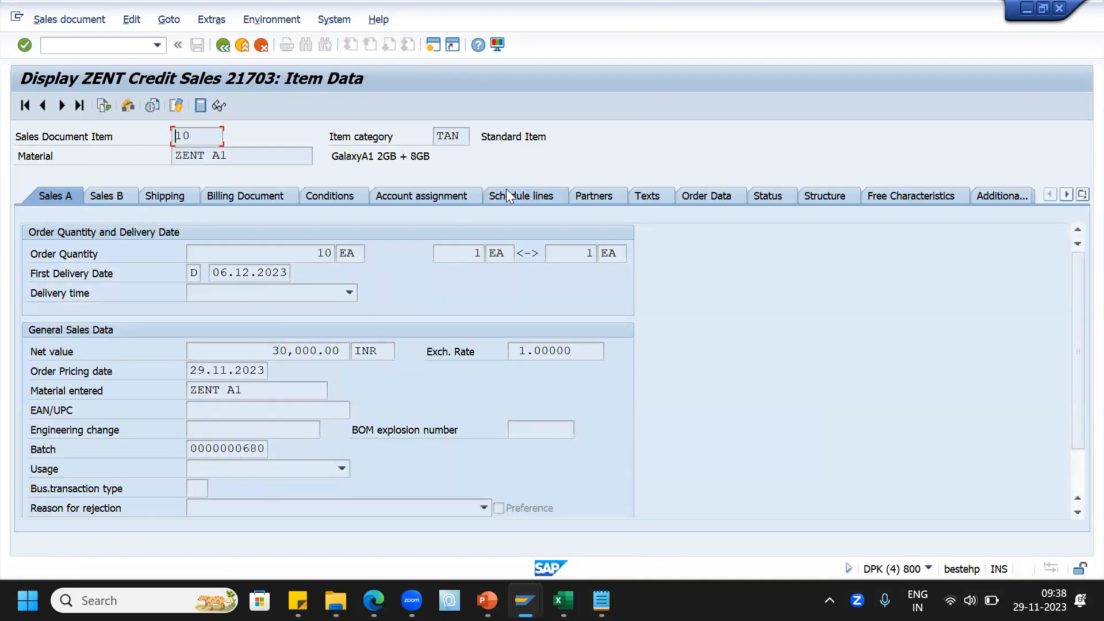
{"action": "left_click", "coordinate": [507, 191]}
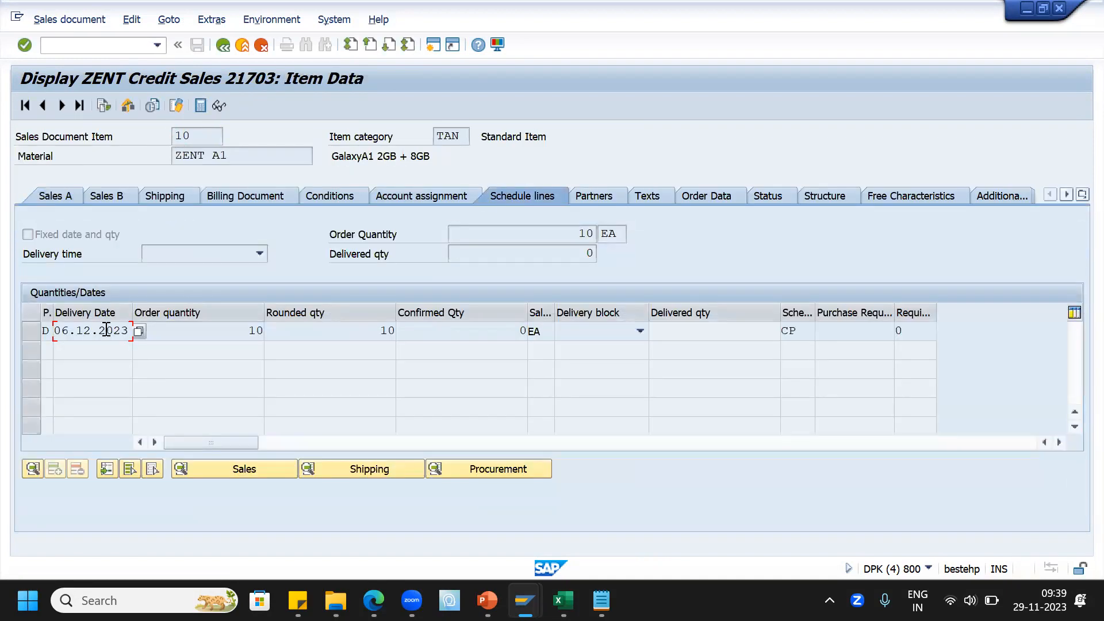
{"action": "left_click", "coordinate": [70, 19]}
{"action": "left_click", "coordinate": [71, 154]}
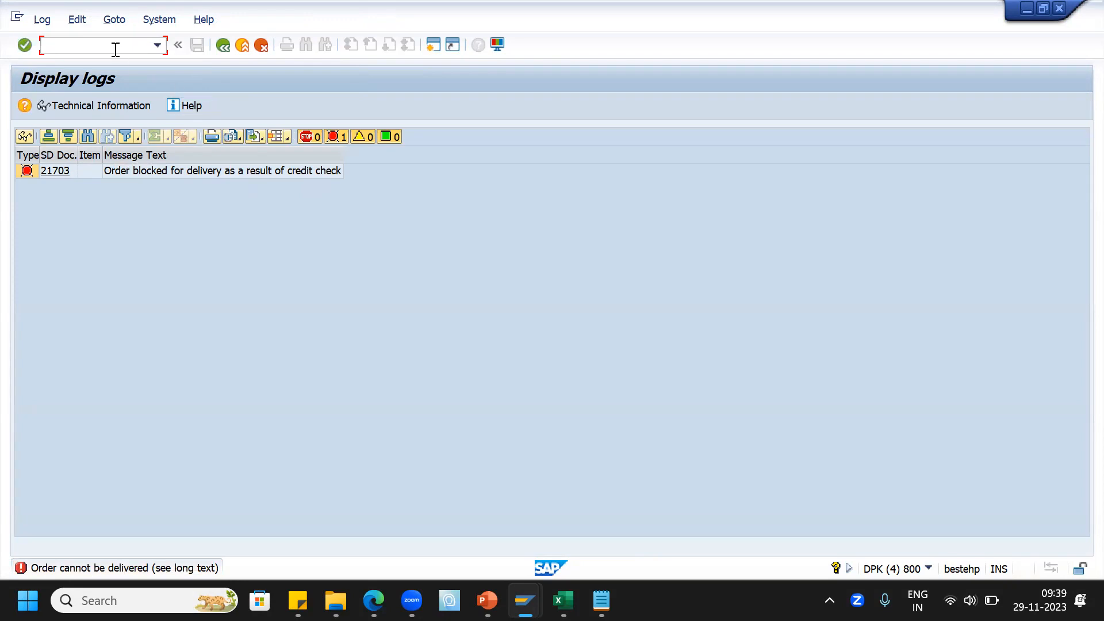
Use transaction VKM3 to release the new sales order from its credit block and save the release
{"action": "type", "text": "/nvkm3"}
{"action": "key", "text": "Return"}
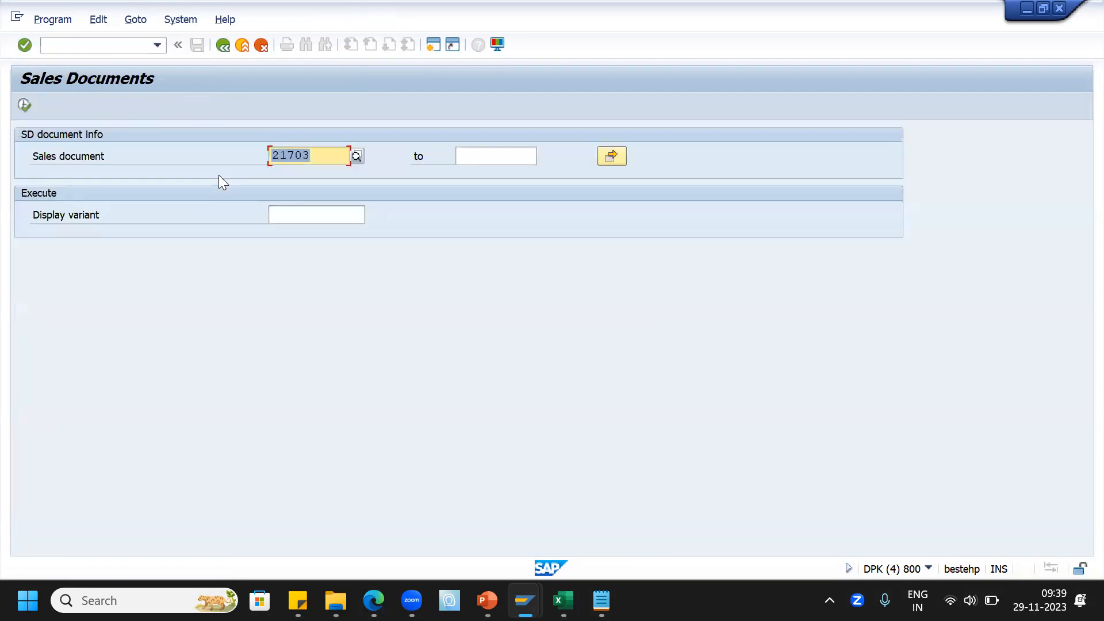
{"action": "left_click", "coordinate": [28, 106]}
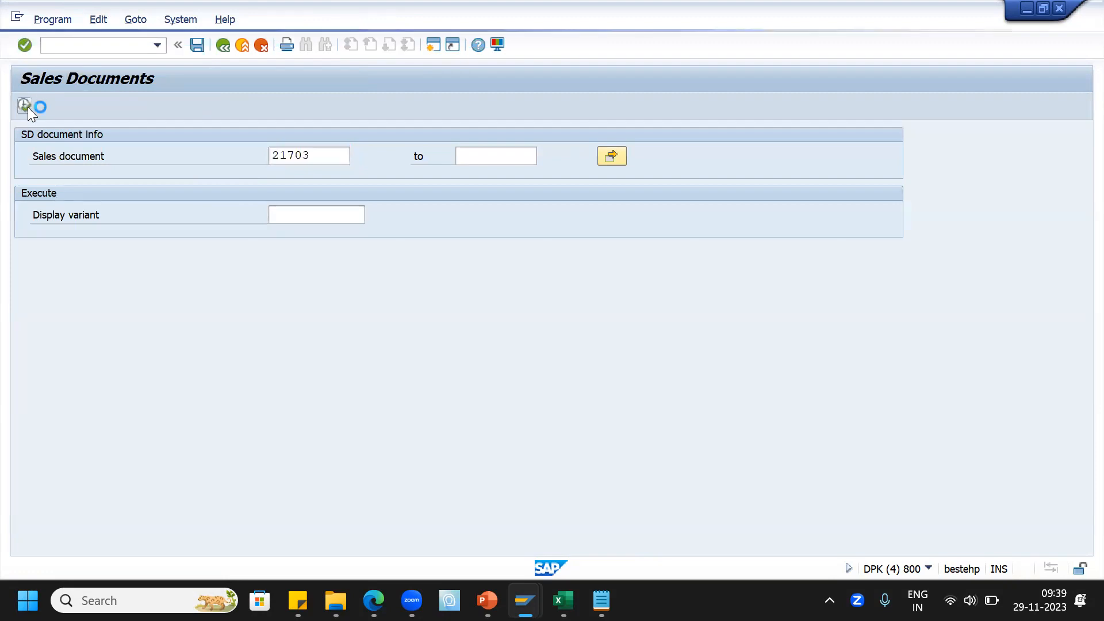
{"action": "left_click", "coordinate": [25, 188]}
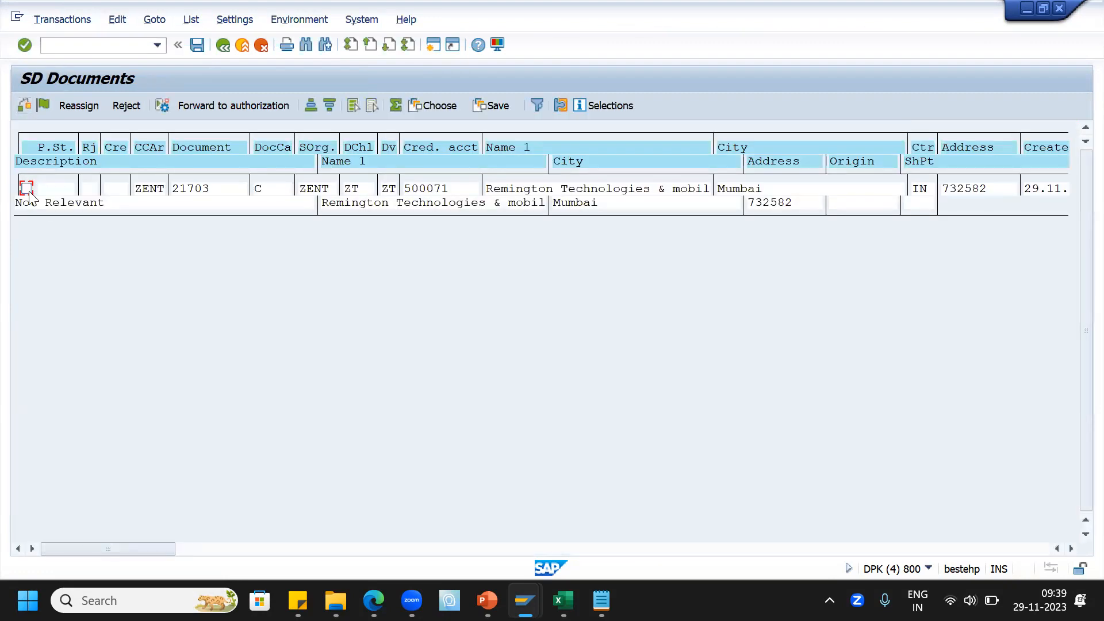
{"action": "left_click", "coordinate": [46, 105]}
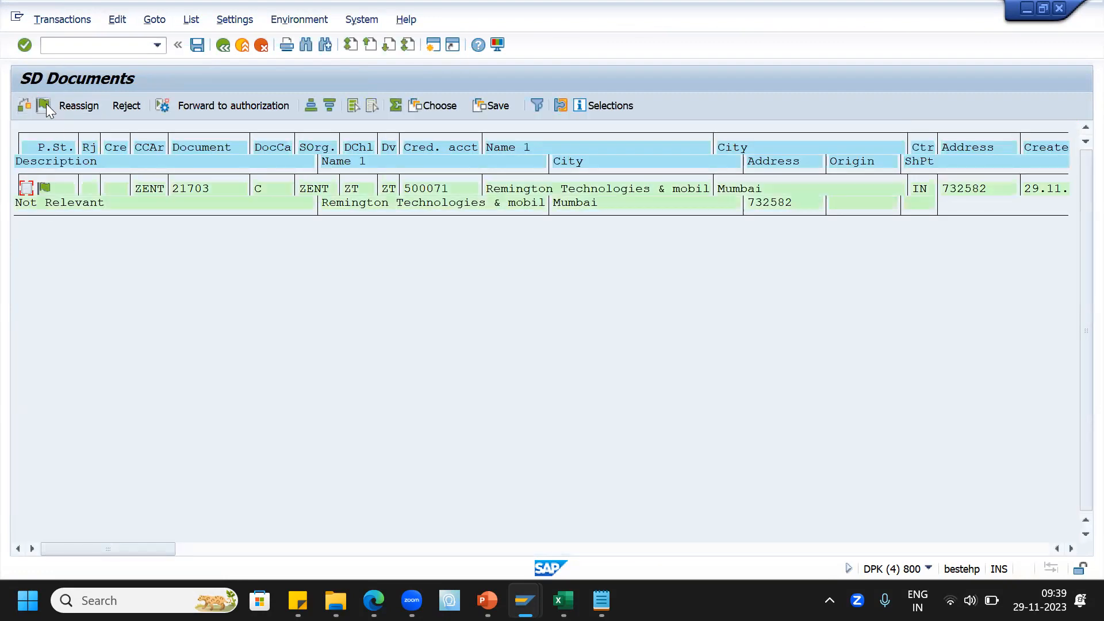
{"action": "left_click", "coordinate": [197, 44]}
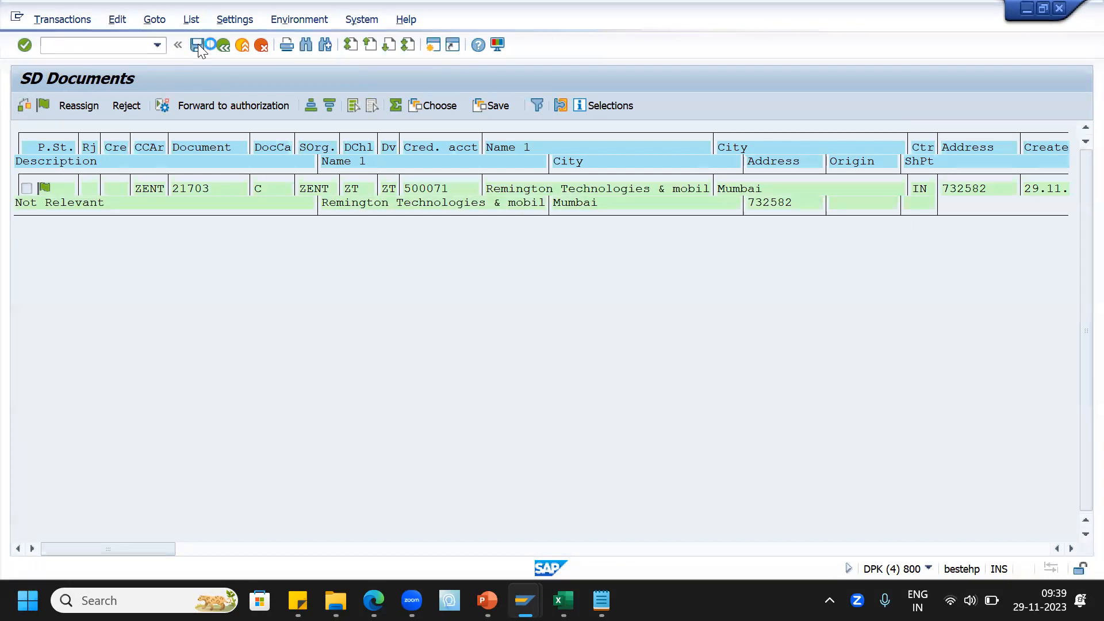
Redisplay the released sales order in VA03, start its outbound delivery and leave the log for the order reference screen
{"action": "left_click", "coordinate": [105, 45]}
{"action": "type", "text": "/nva03"}
{"action": "key", "text": "Return"}
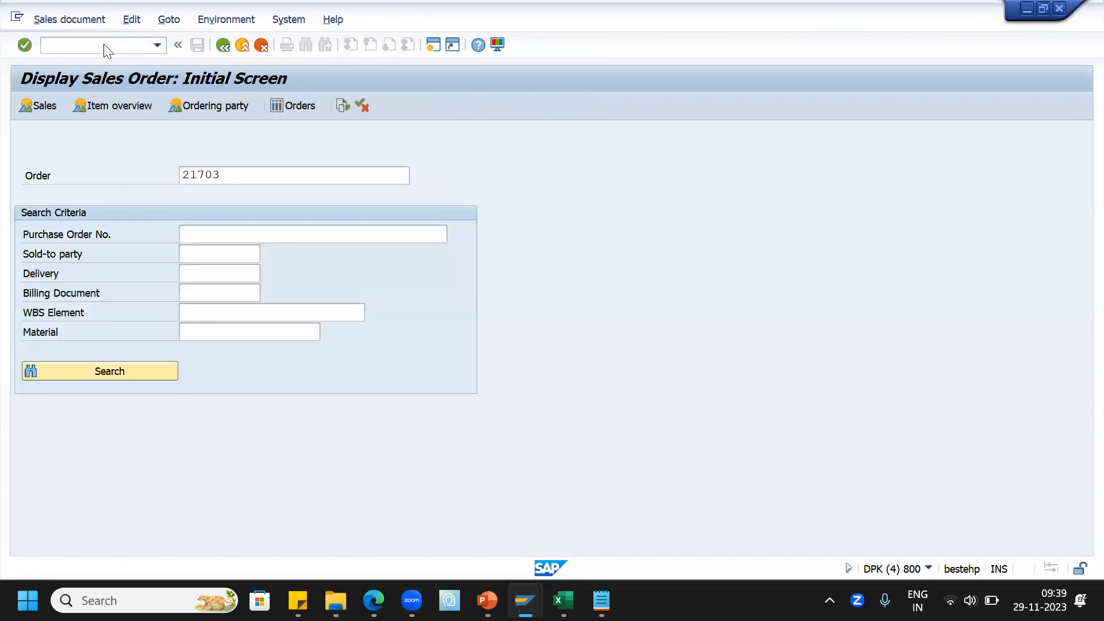
{"action": "key", "text": "Return"}
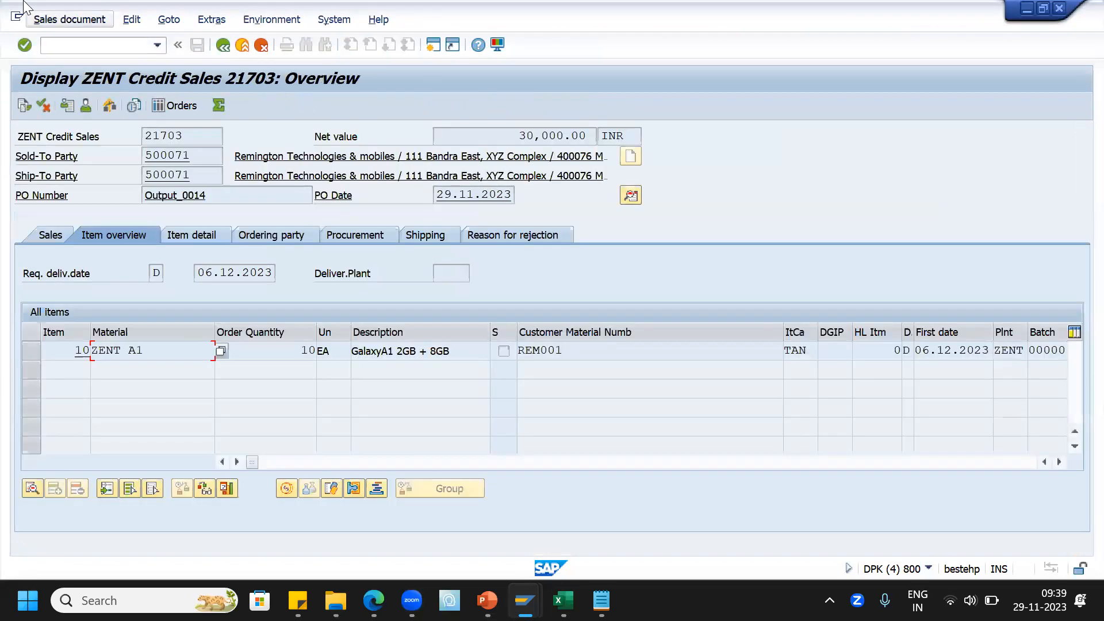
{"action": "left_click", "coordinate": [67, 23]}
{"action": "left_click", "coordinate": [90, 153]}
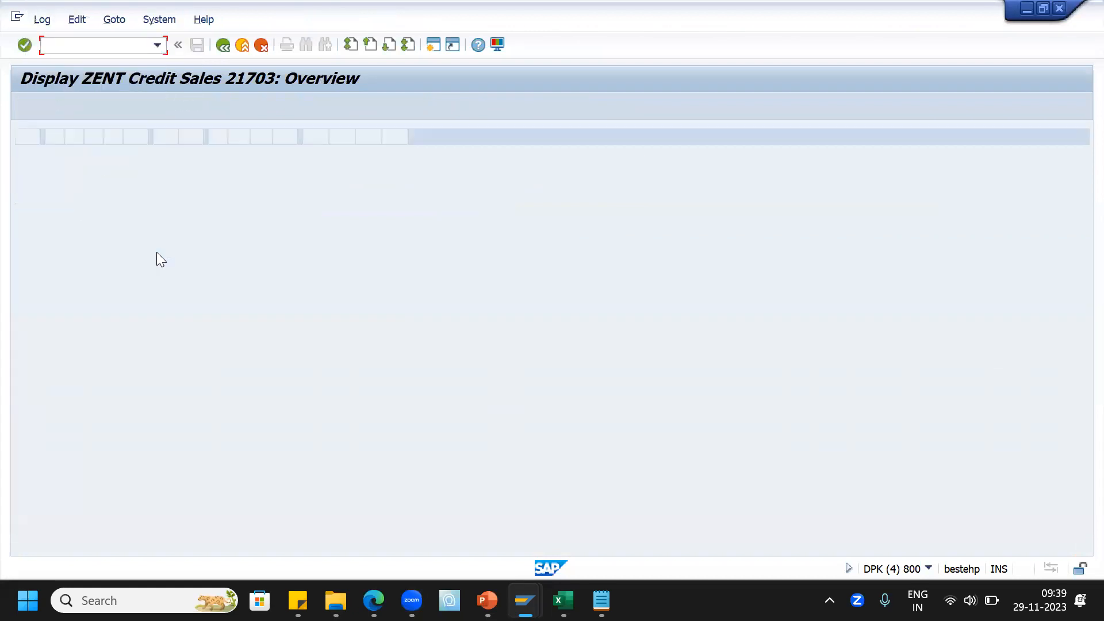
{"action": "left_click", "coordinate": [218, 48]}
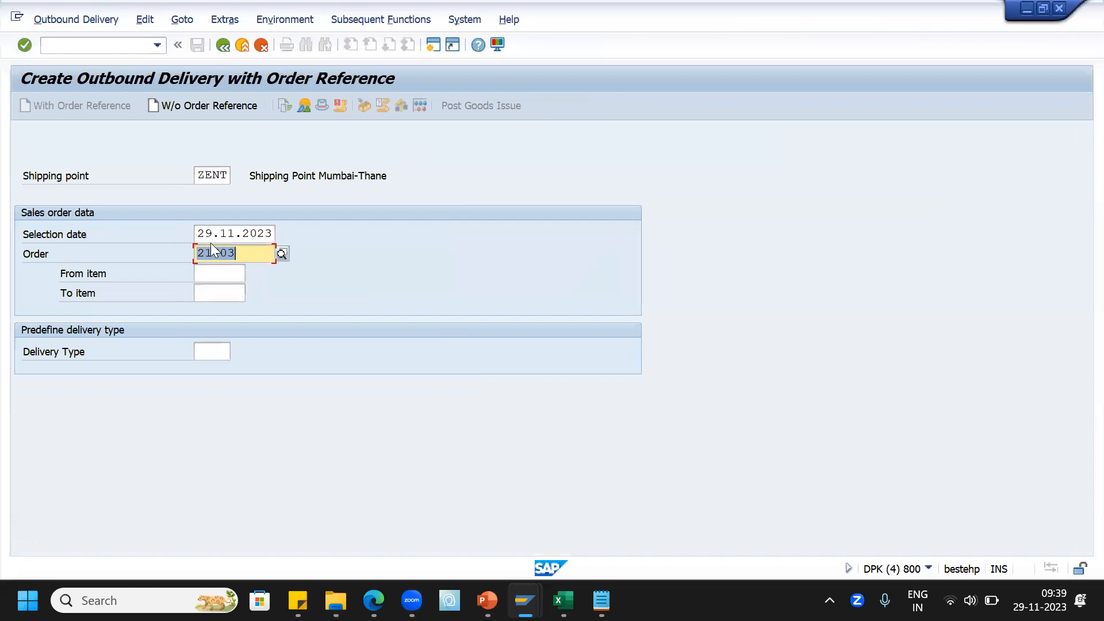
Set the delivery's selection date to 06.12.2023 and open the delivery overview for the referenced order
{"action": "left_click", "coordinate": [227, 233]}
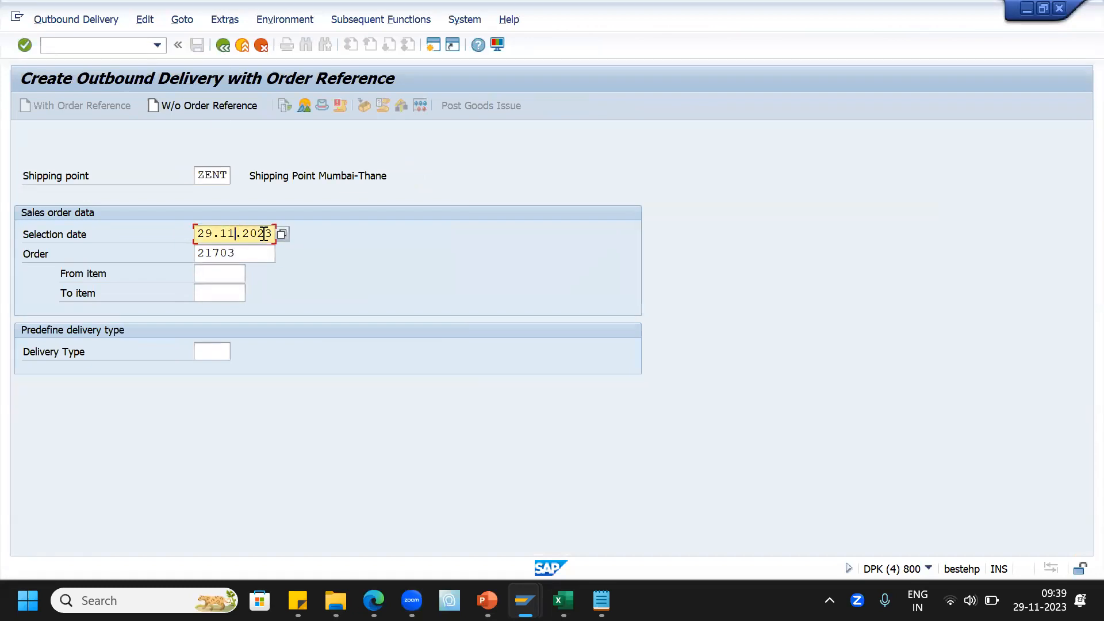
{"action": "left_click", "coordinate": [212, 234]}
{"action": "key", "text": "BackSpace"}
{"action": "key", "text": "BackSpace"}
{"action": "type", "text": "05"}
{"action": "key", "text": "Return"}
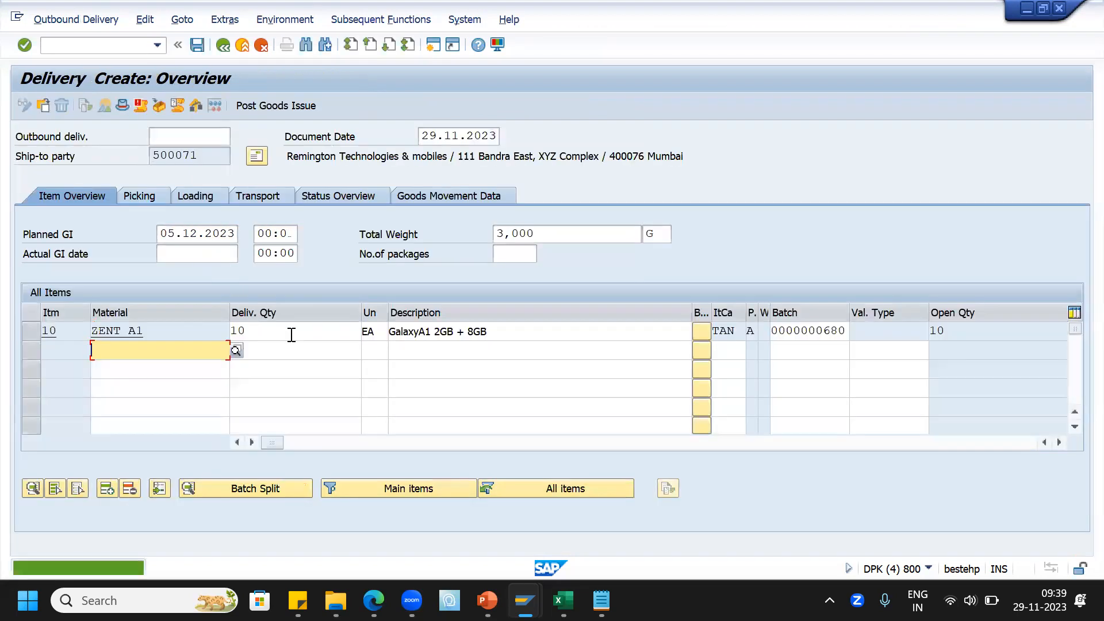
Enter a picked quantity of 10 EA for the delivery's ZENT A1 item
{"action": "left_click", "coordinate": [152, 198]}
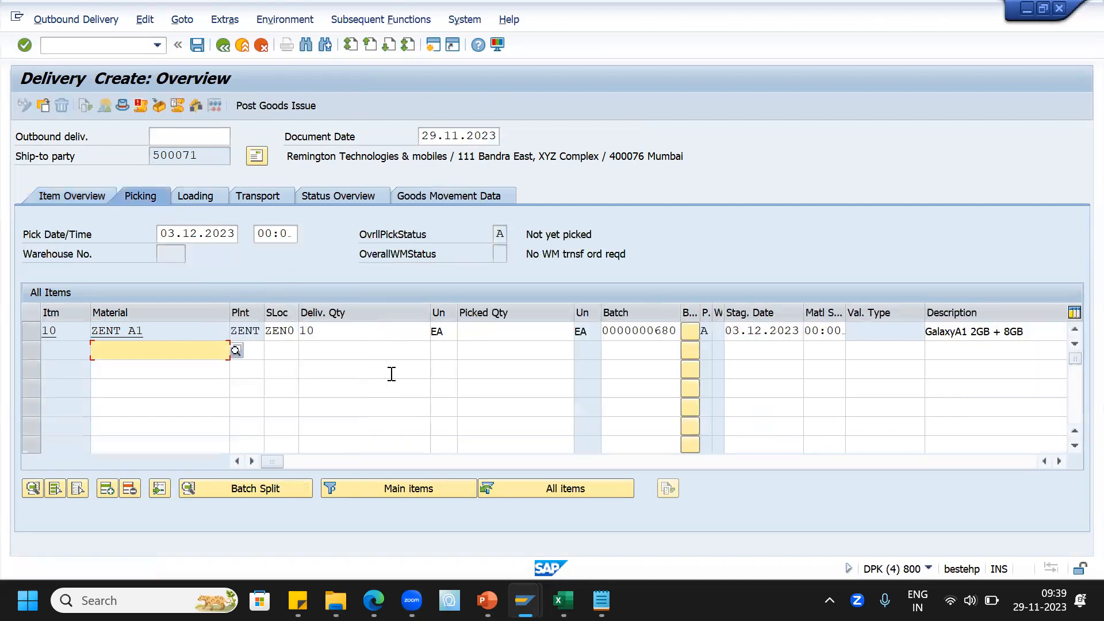
{"action": "left_click", "coordinate": [496, 330]}
{"action": "type", "text": "10"}
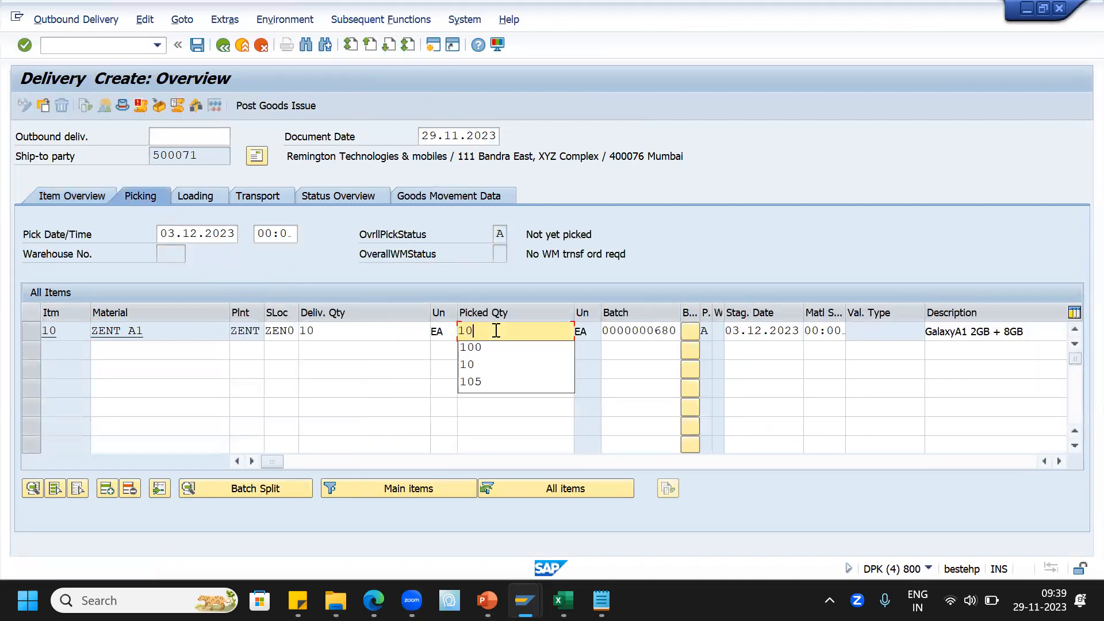
{"action": "key", "text": "Return"}
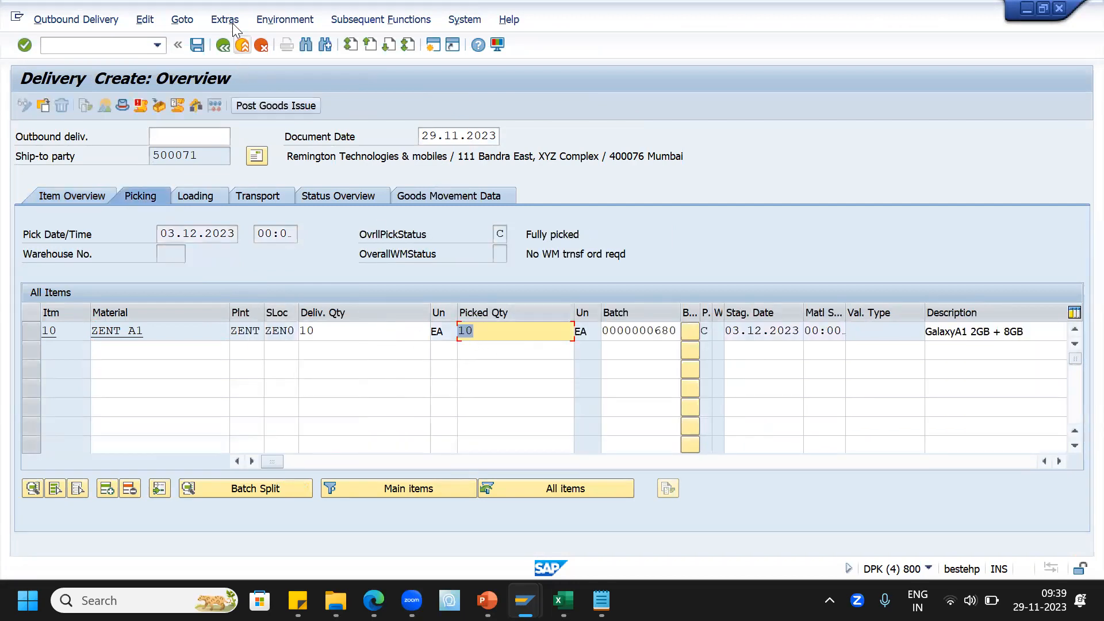
Open the delivery's header output, review the dispatch time in the ZENT output's further data and return to the output list
{"action": "left_click", "coordinate": [225, 20]}
{"action": "mouse_move", "coordinate": [385, 58]}
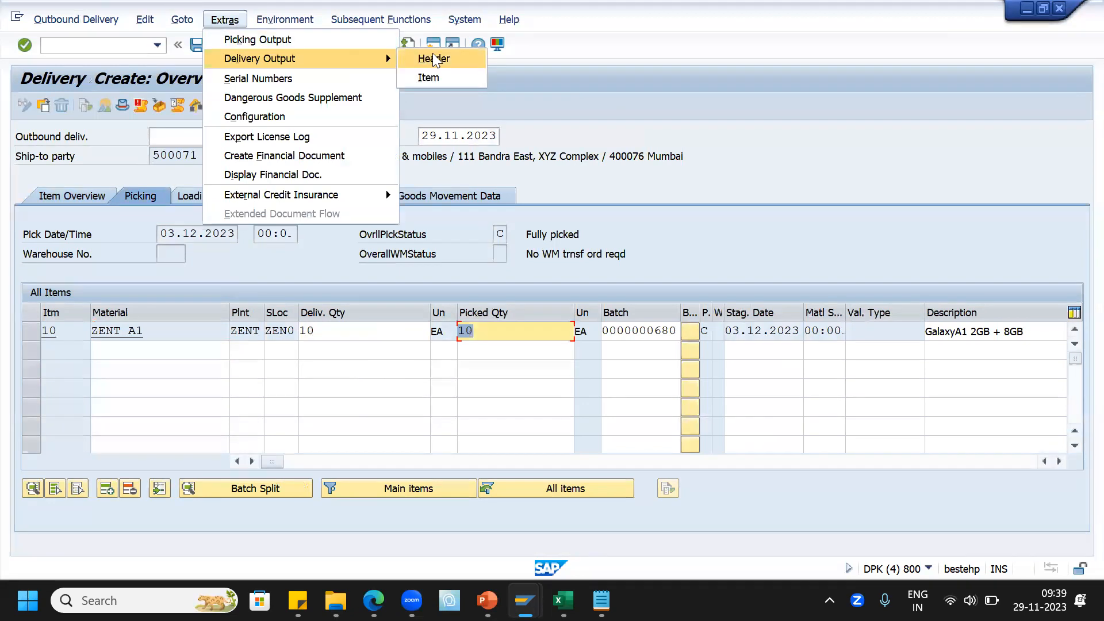
{"action": "left_click", "coordinate": [435, 57]}
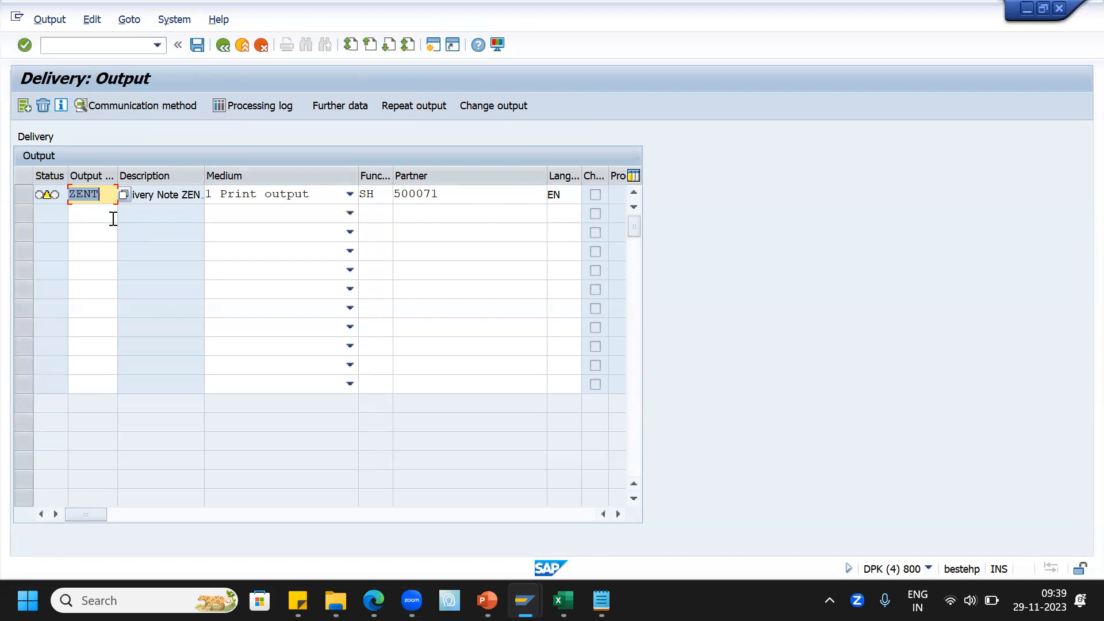
{"action": "left_click", "coordinate": [106, 196]}
{"action": "left_click", "coordinate": [21, 195]}
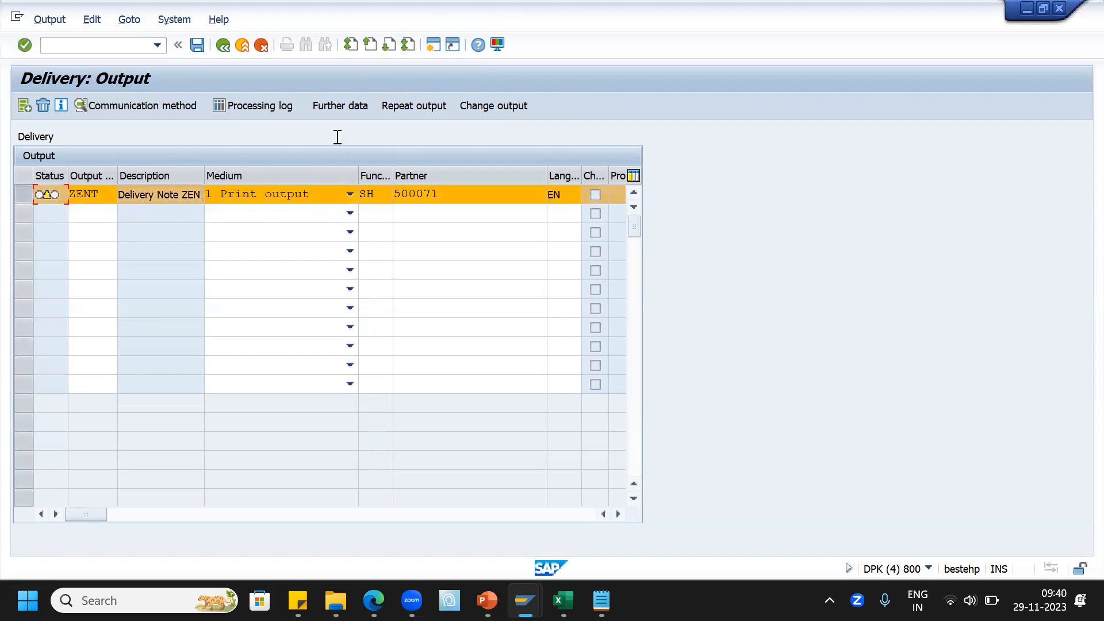
{"action": "left_click", "coordinate": [335, 108]}
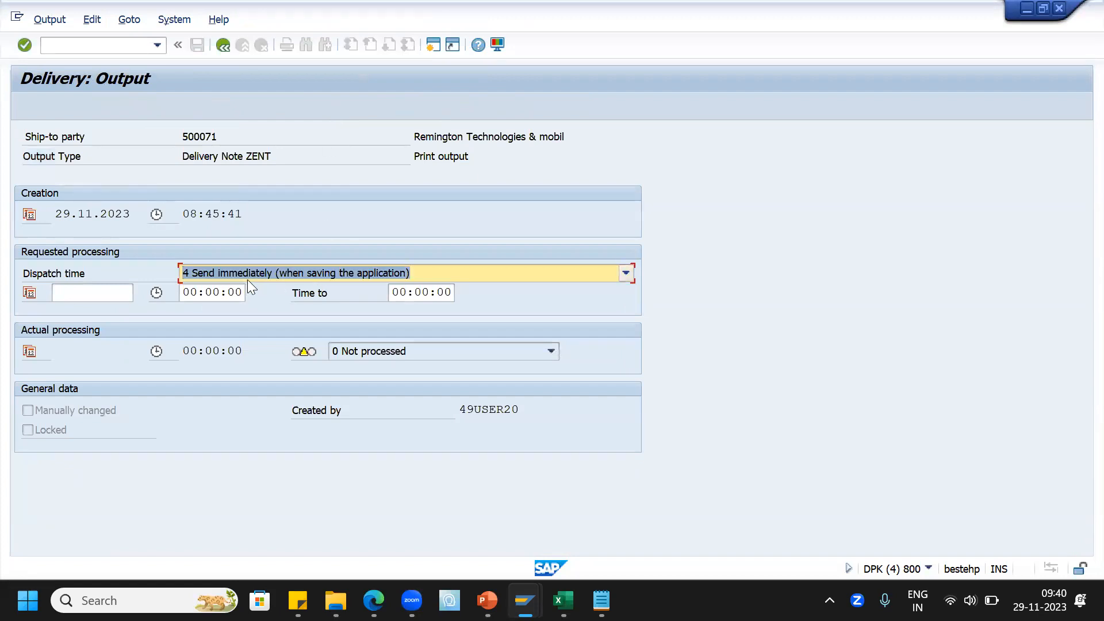
{"action": "left_click", "coordinate": [222, 45]}
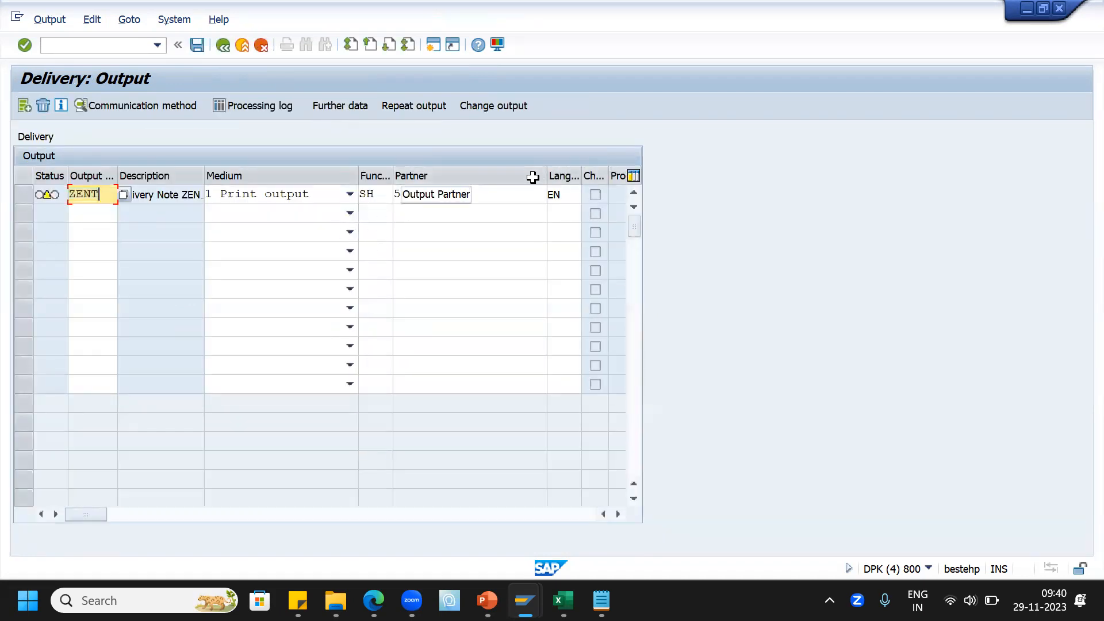
Narrow the output list's partner column, review the ZENT output's communication method and return to the delivery overview
{"action": "left_click_drag", "start_coordinate": [546, 173], "coordinate": [478, 174]}
{"action": "left_click", "coordinate": [30, 201]}
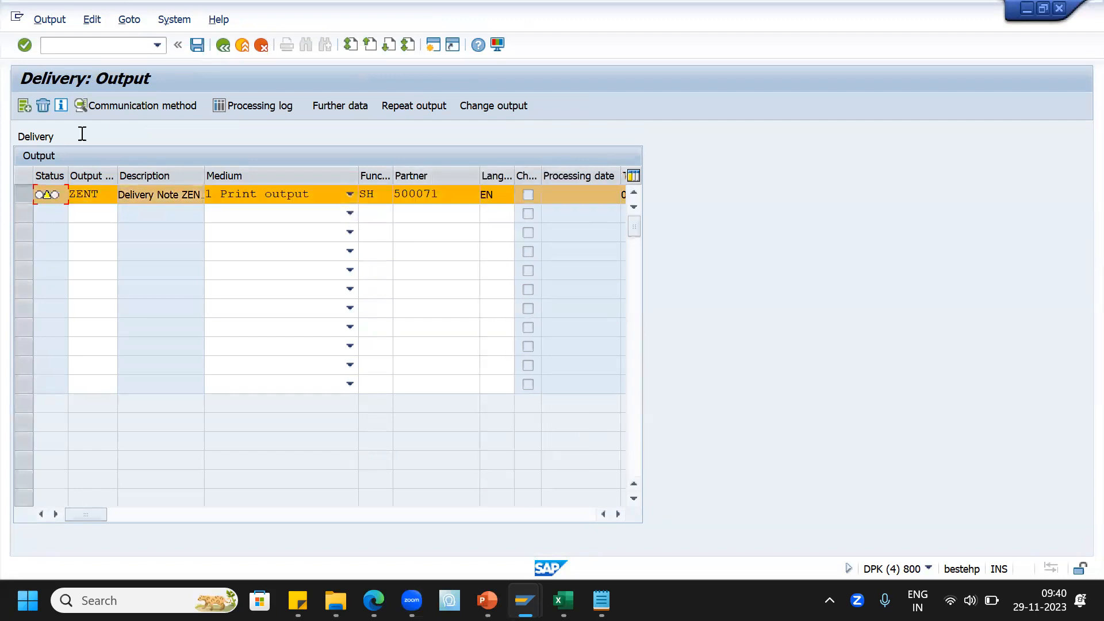
{"action": "left_click", "coordinate": [104, 109]}
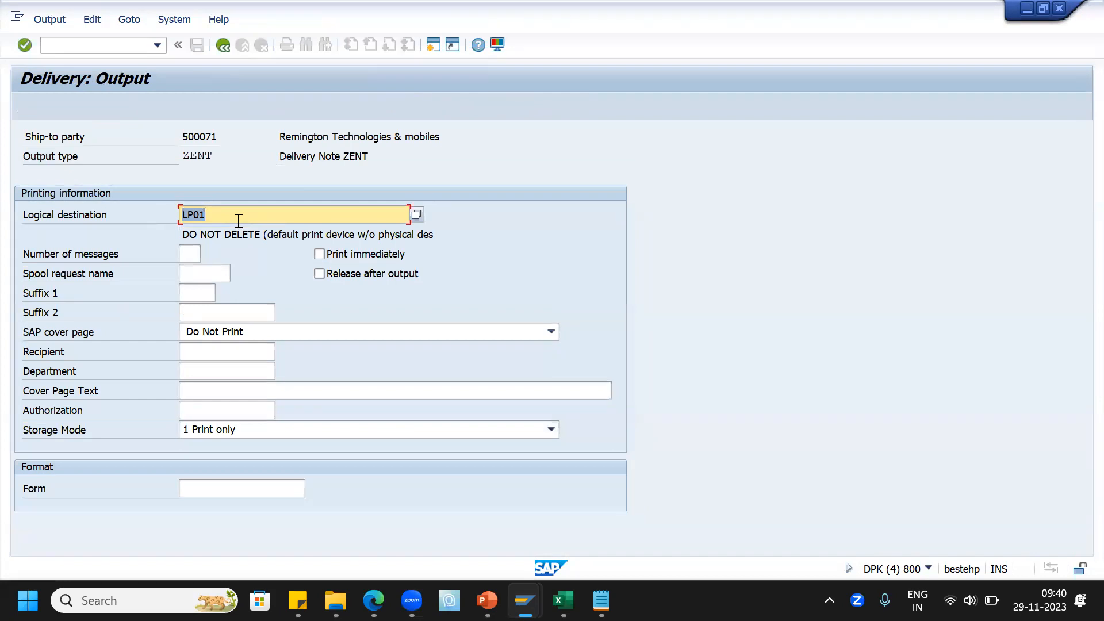
{"action": "left_click", "coordinate": [223, 46]}
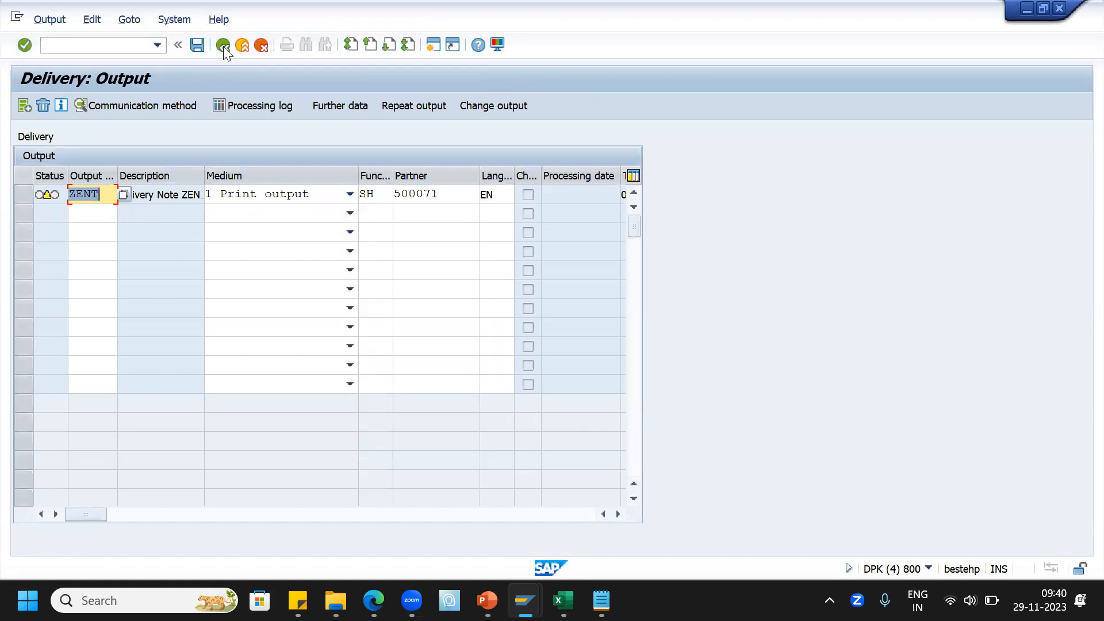
{"action": "left_click", "coordinate": [223, 46]}
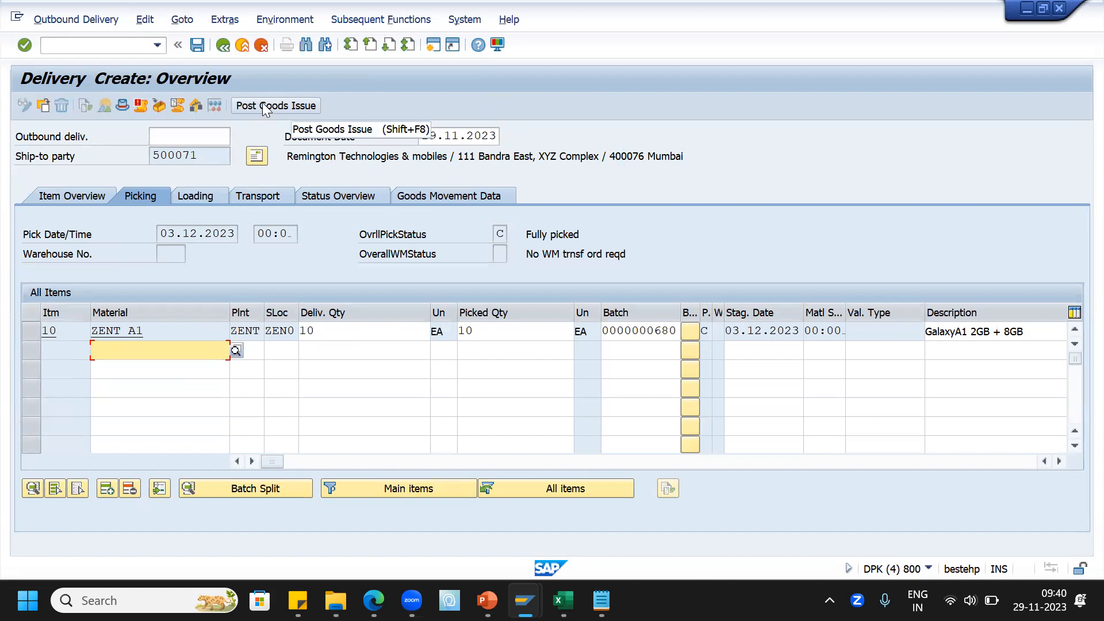
Post goods issue for the new delivery and go to the Display Outbound Delivery transaction
{"action": "left_click", "coordinate": [262, 105]}
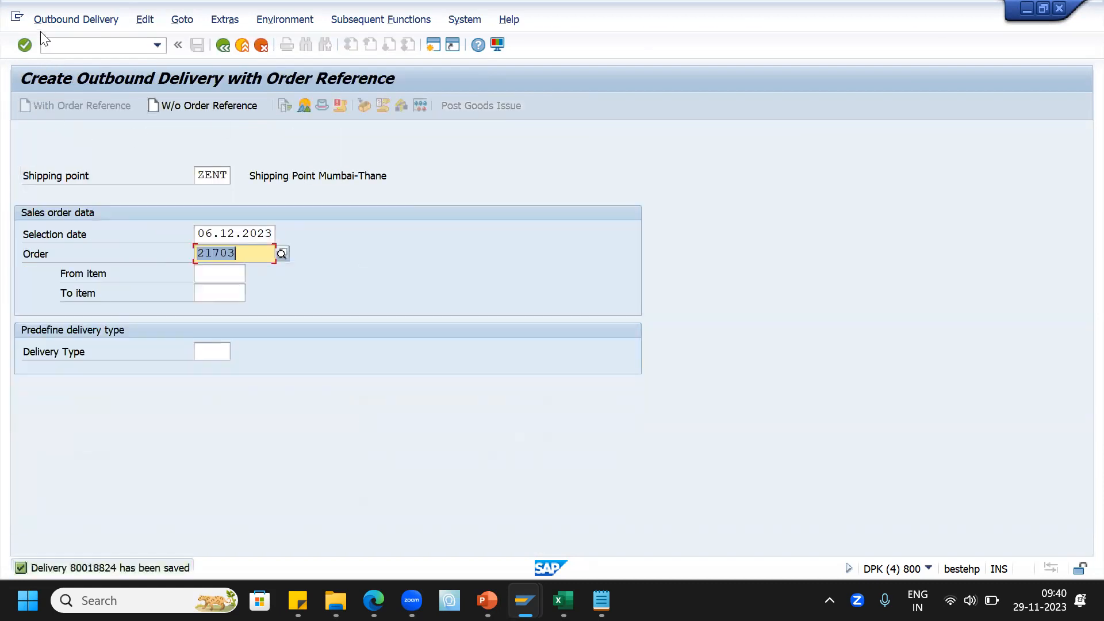
{"action": "left_click", "coordinate": [50, 21]}
{"action": "left_click", "coordinate": [63, 94]}
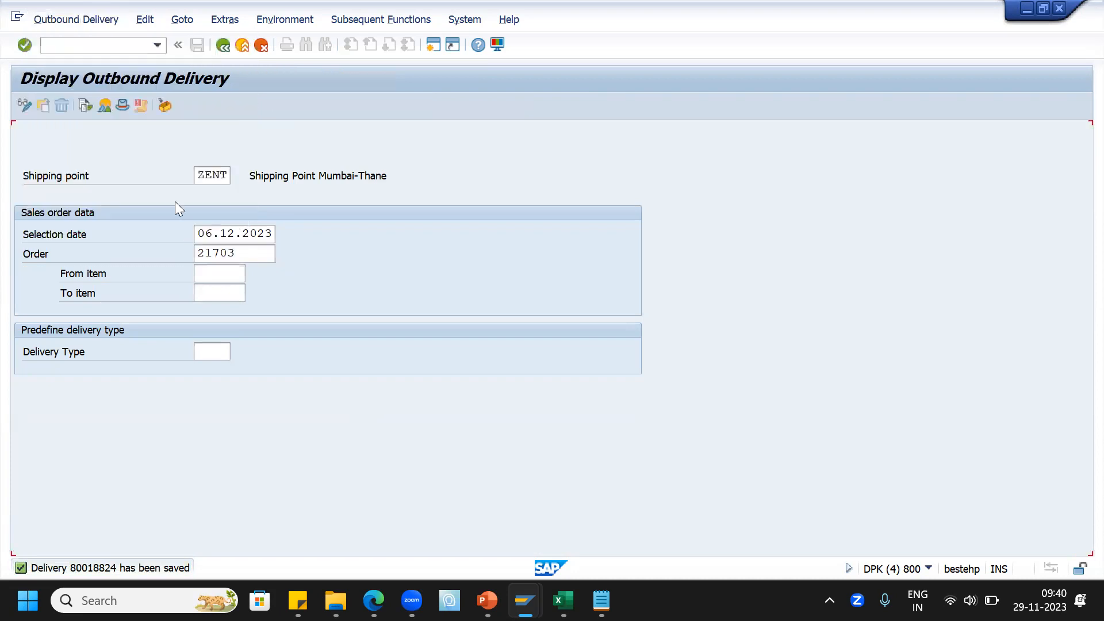
Preview the ZENT delivery note from the saved delivery's output and print it to a spool request
{"action": "left_click", "coordinate": [81, 21]}
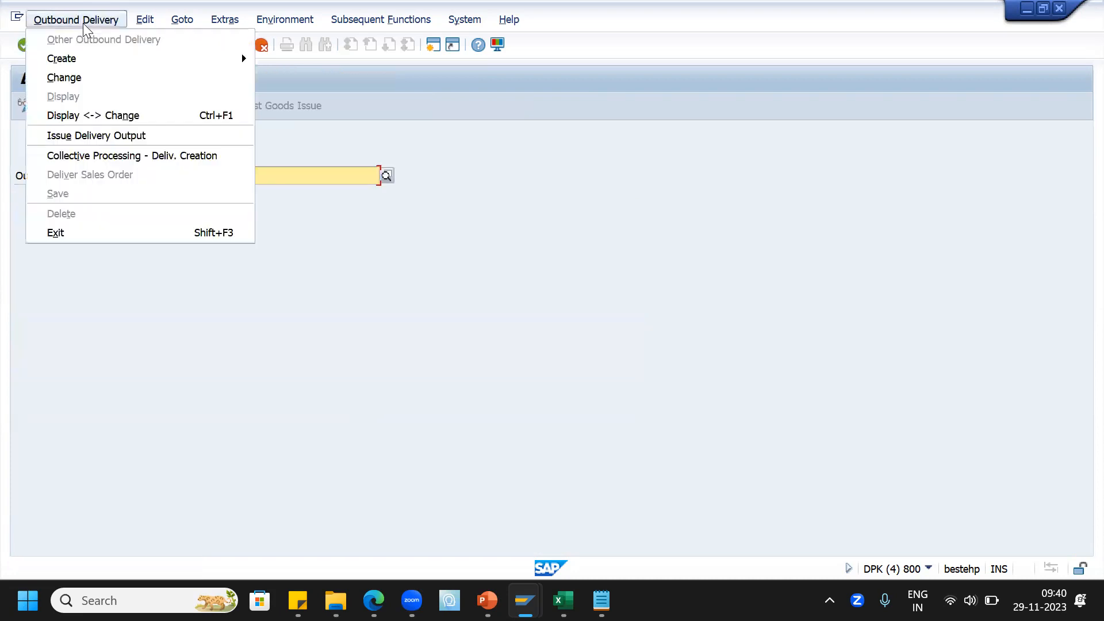
{"action": "left_click", "coordinate": [102, 135]}
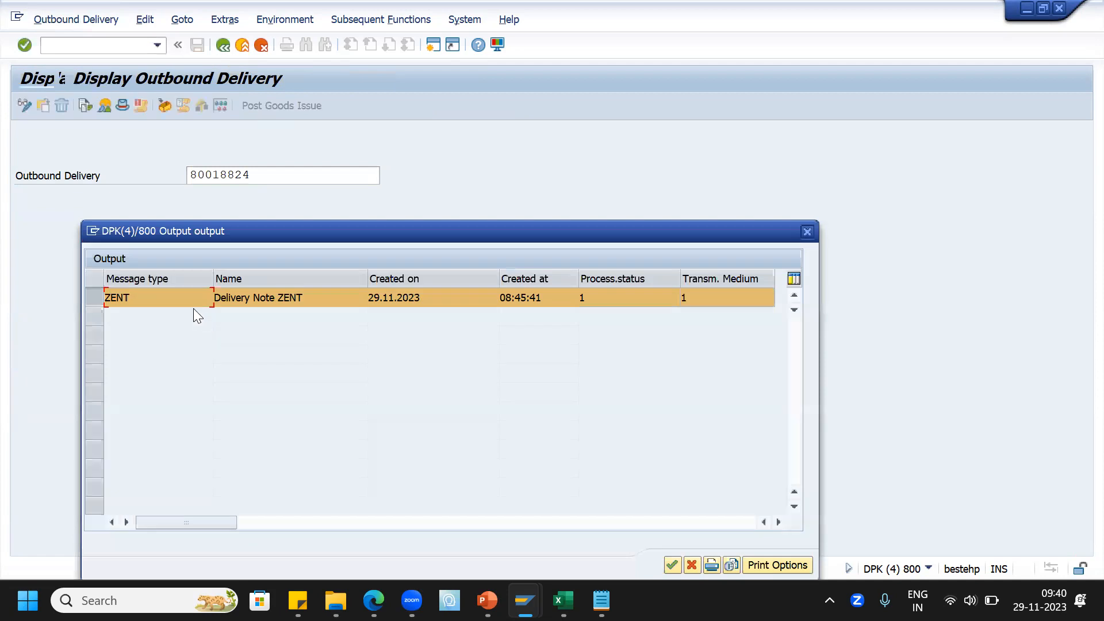
{"action": "left_click_drag", "start_coordinate": [496, 224], "coordinate": [502, 213]}
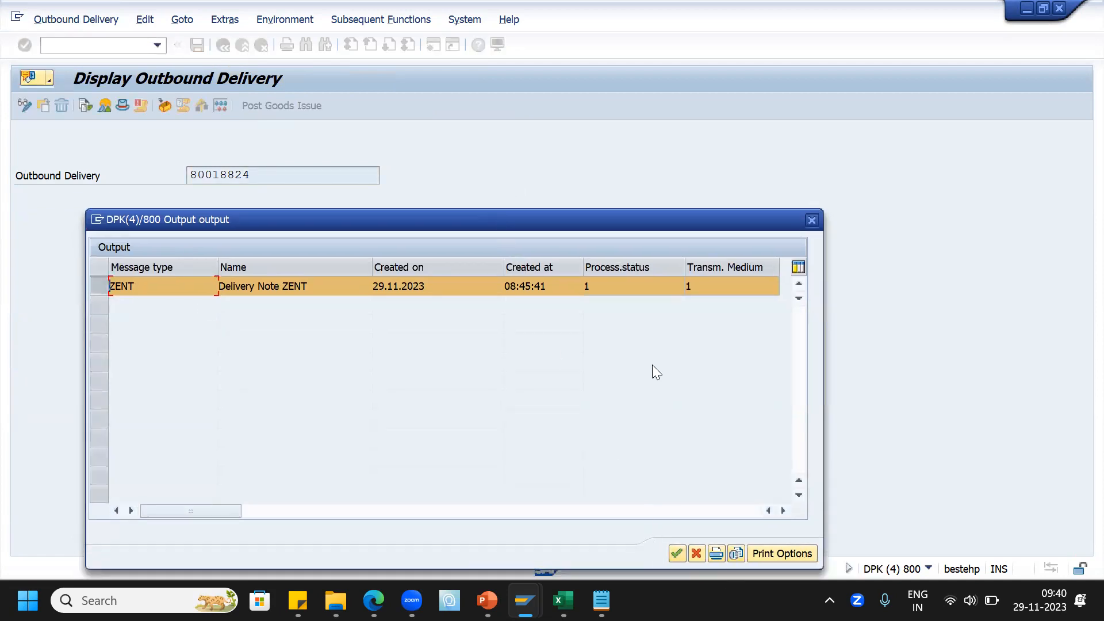
{"action": "left_click", "coordinate": [737, 552]}
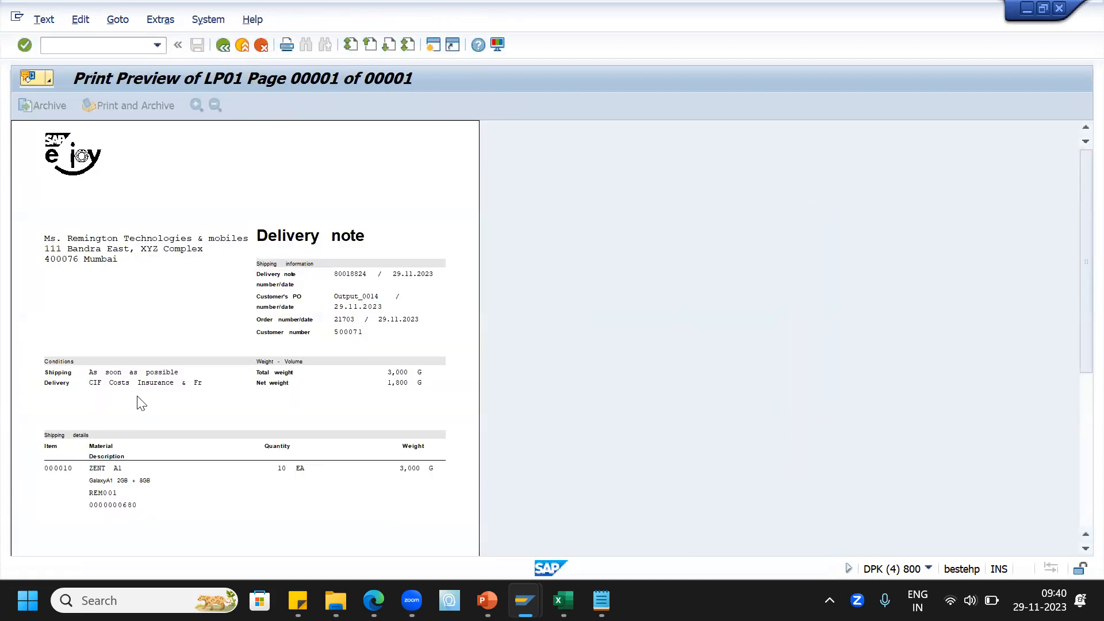
{"action": "scroll", "coordinate": [152, 295], "scroll_direction": "down", "scroll_amount": 3}
{"action": "scroll", "coordinate": [152, 296], "scroll_direction": "up", "scroll_amount": 3}
{"action": "left_click", "coordinate": [43, 20]}
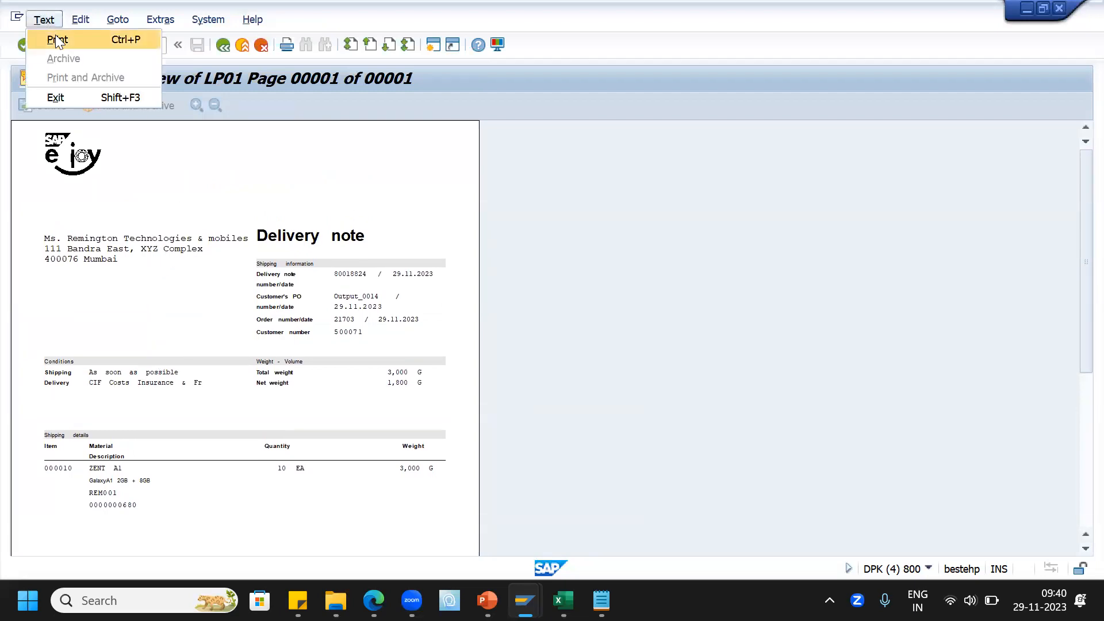
{"action": "left_click", "coordinate": [56, 35]}
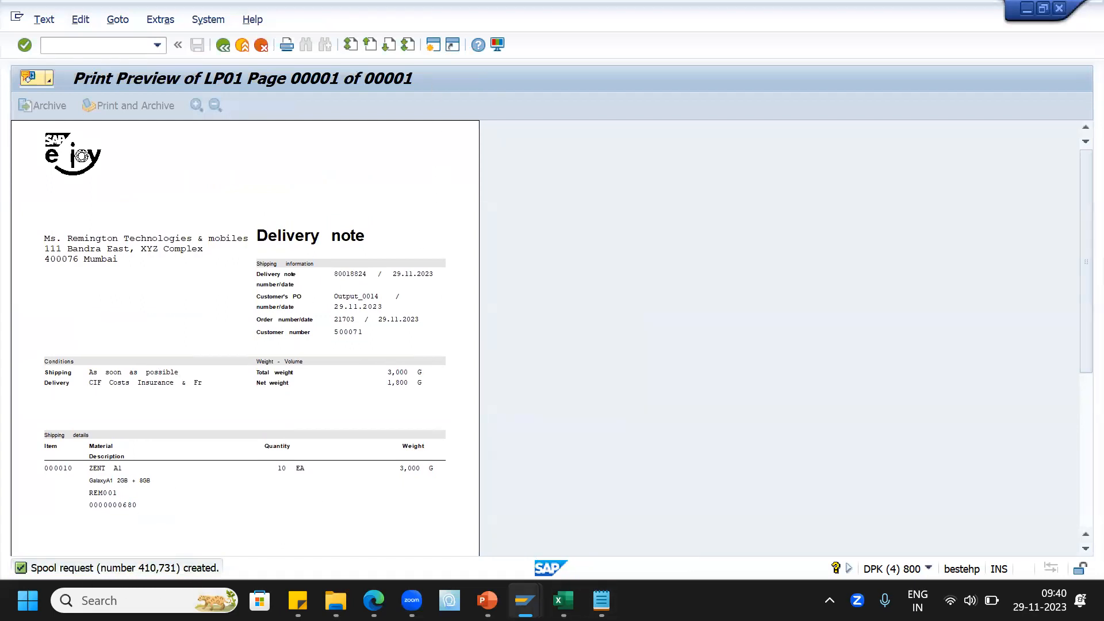
Run transaction SP01 in the session showing SAP Easy Access and list today's spool requests with the default selection
{"action": "mouse_move", "coordinate": [524, 600]}
{"action": "left_click", "coordinate": [675, 538]}
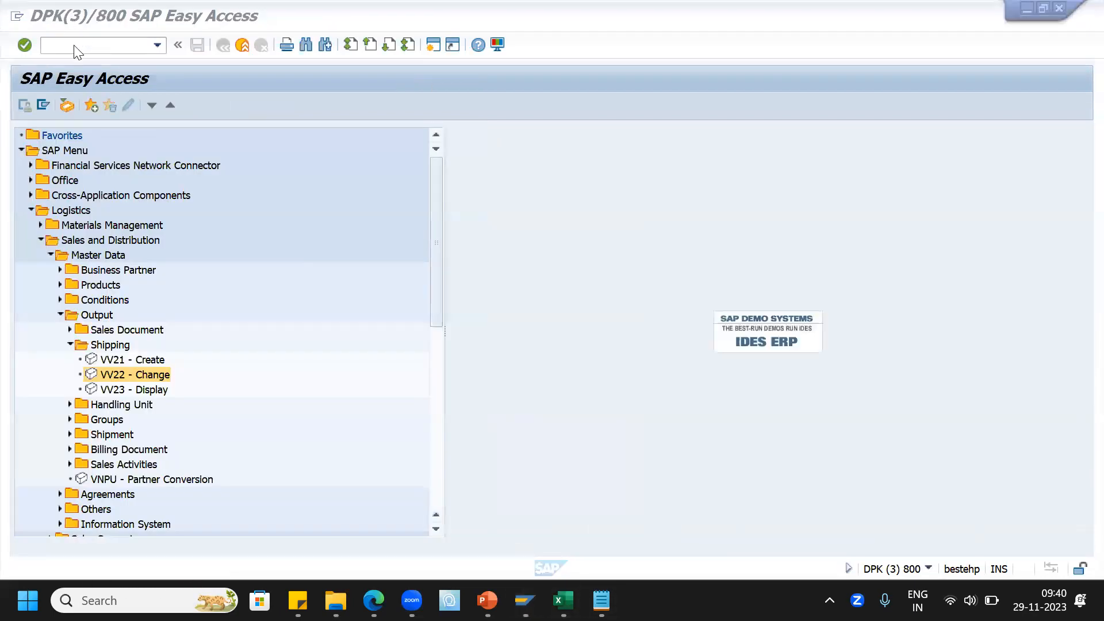
{"action": "left_click", "coordinate": [75, 45]}
{"action": "type", "text": "sp01"}
{"action": "key", "text": "Return"}
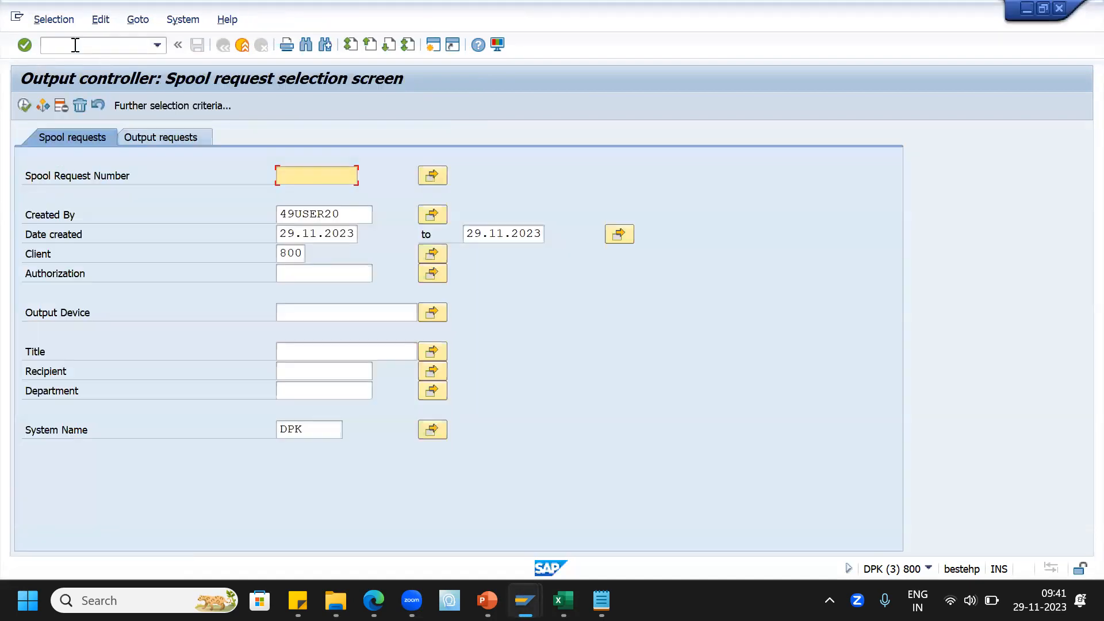
{"action": "left_click", "coordinate": [24, 105]}
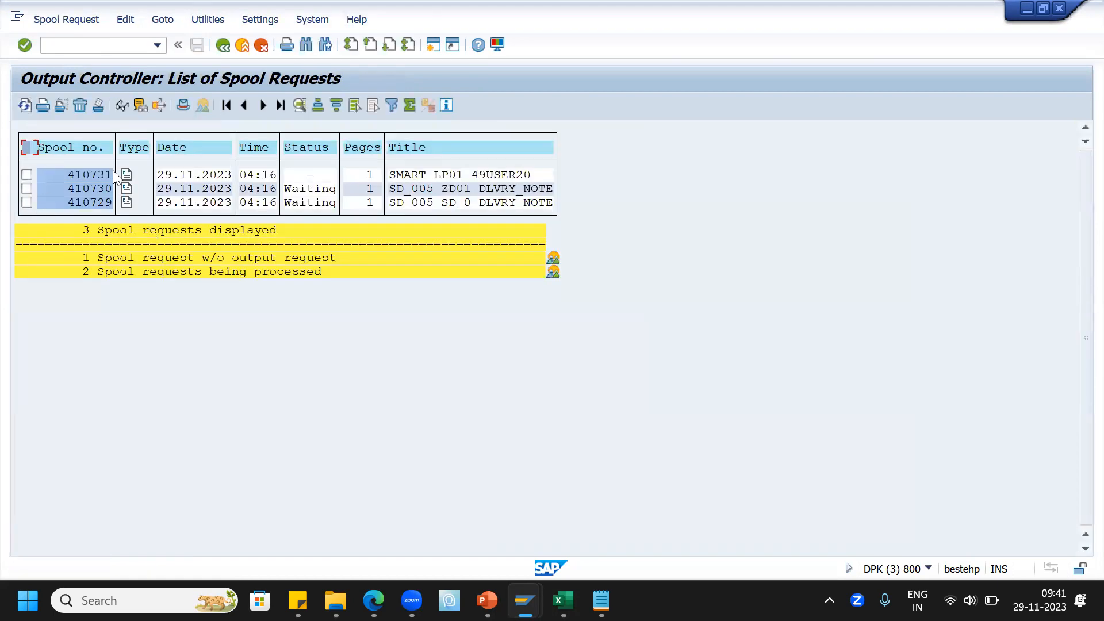
Display the contents of the SMART LP01 spool request, look for a save option and return to the spool list
{"action": "left_click", "coordinate": [127, 176]}
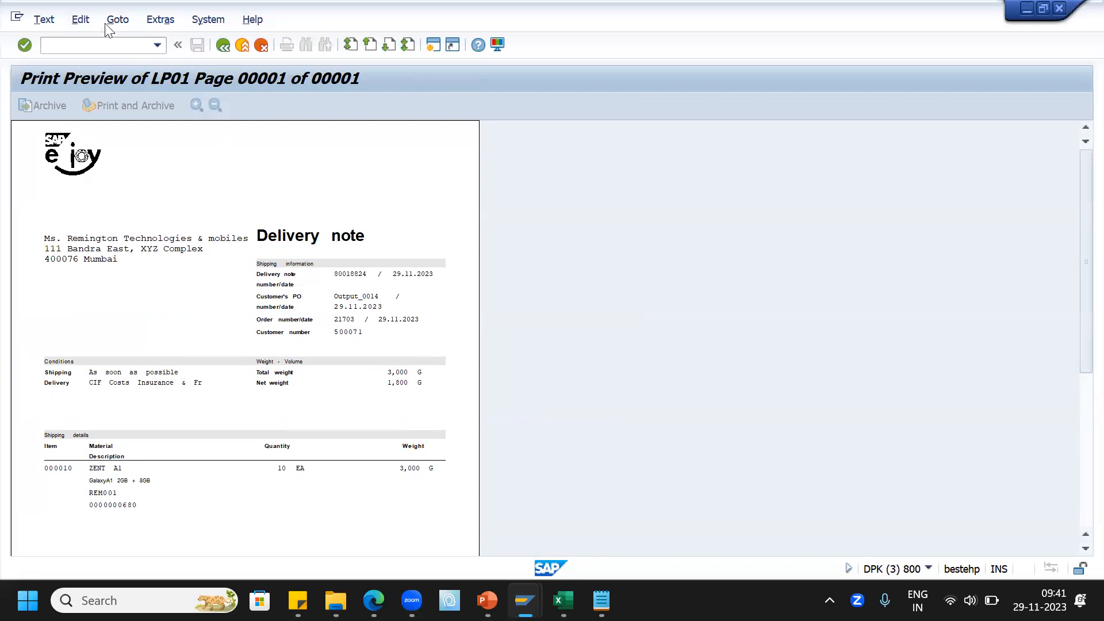
{"action": "left_click", "coordinate": [55, 27]}
{"action": "key", "text": "Right"}
{"action": "left_click", "coordinate": [121, 22]}
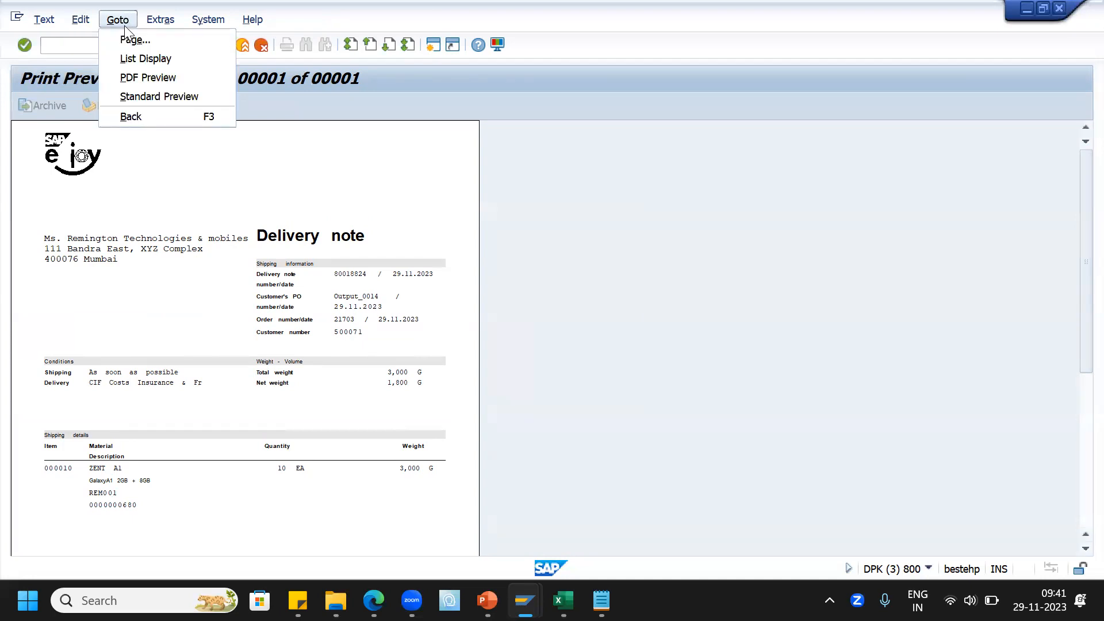
{"action": "left_click", "coordinate": [43, 23]}
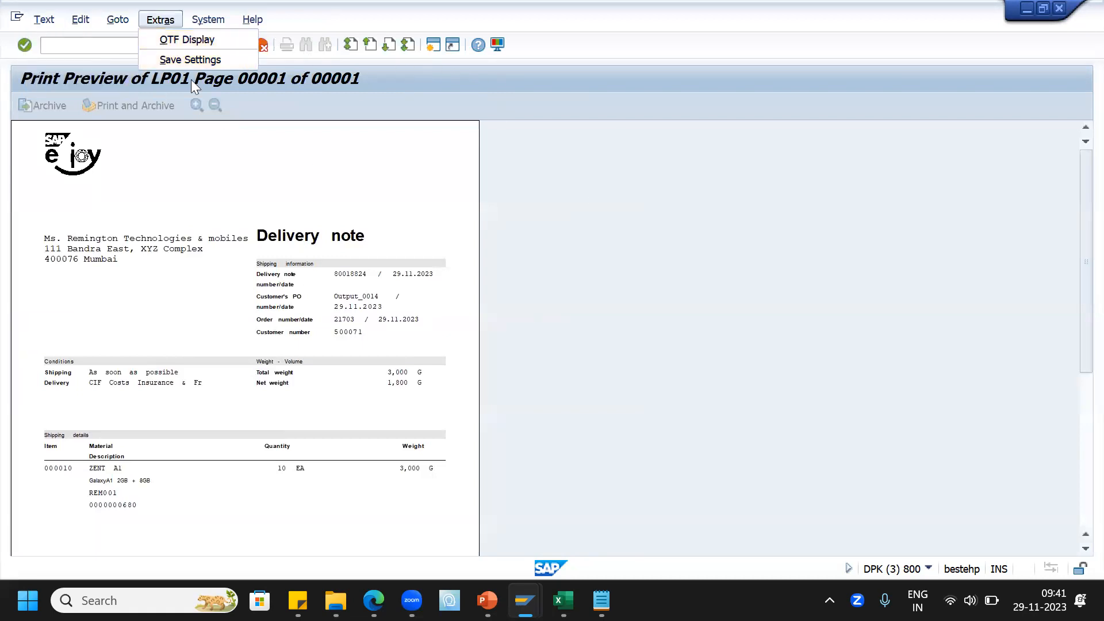
{"action": "left_click", "coordinate": [572, 97]}
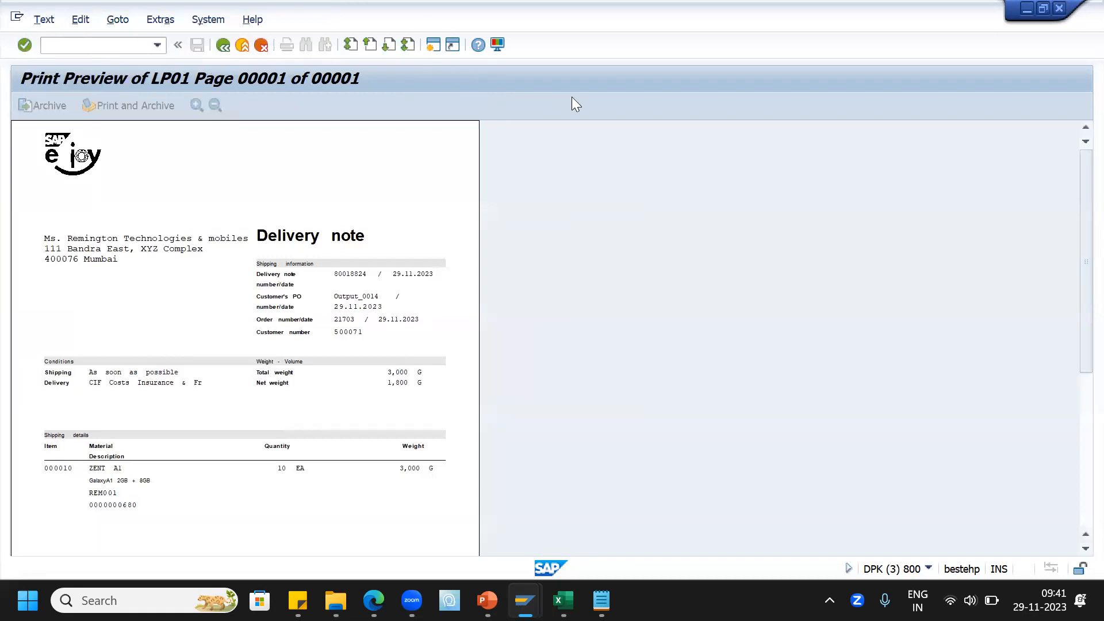
{"action": "left_click", "coordinate": [223, 46]}
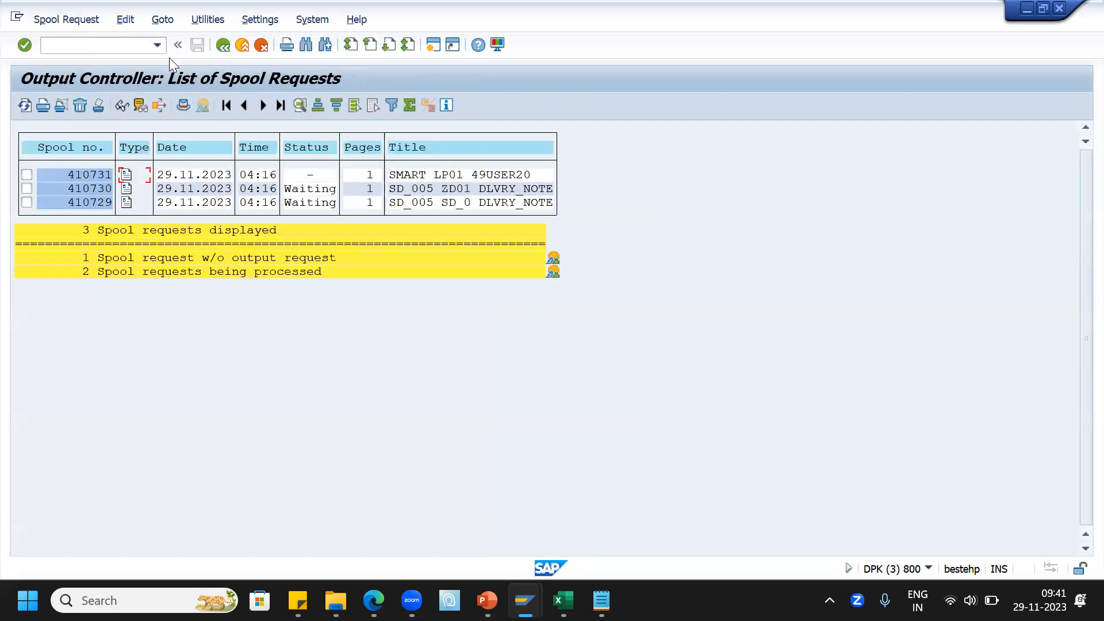
Export the SMART LP01 spool request as a PDF to the desktop under the name "Delivery outputZENT" and check the file there
{"action": "left_click", "coordinate": [25, 174]}
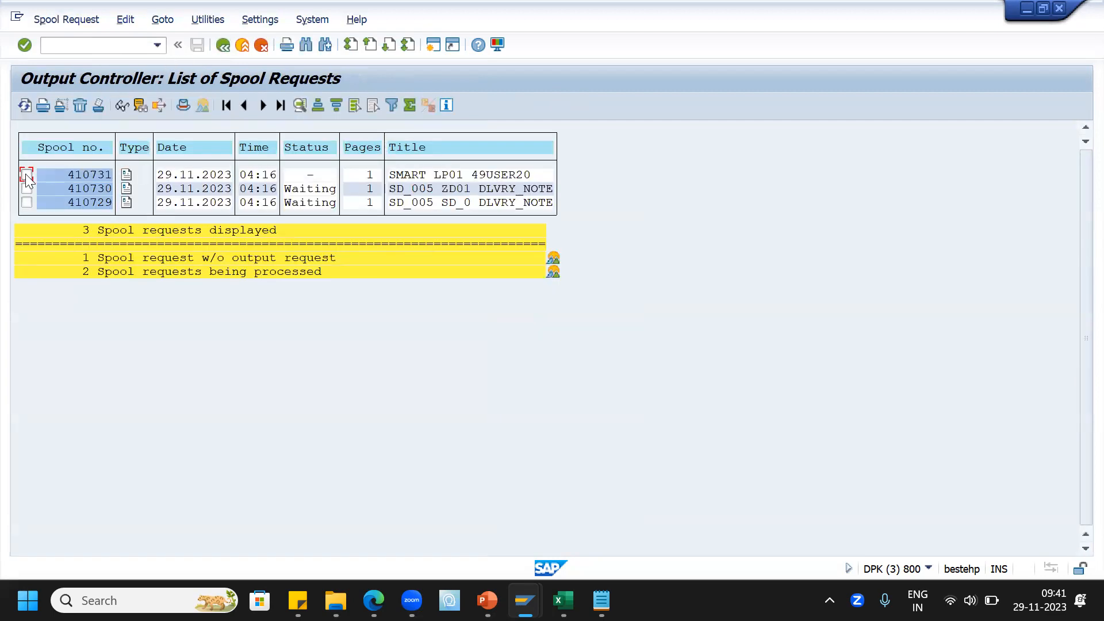
{"action": "left_click", "coordinate": [92, 24]}
{"action": "mouse_move", "coordinate": [101, 53]}
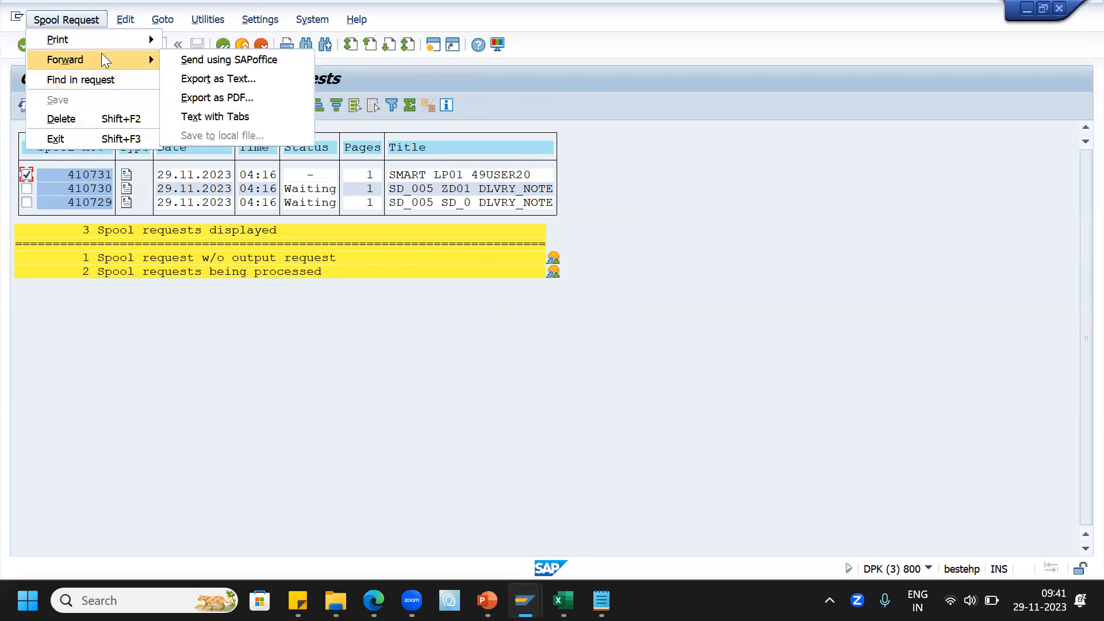
{"action": "left_click", "coordinate": [201, 99]}
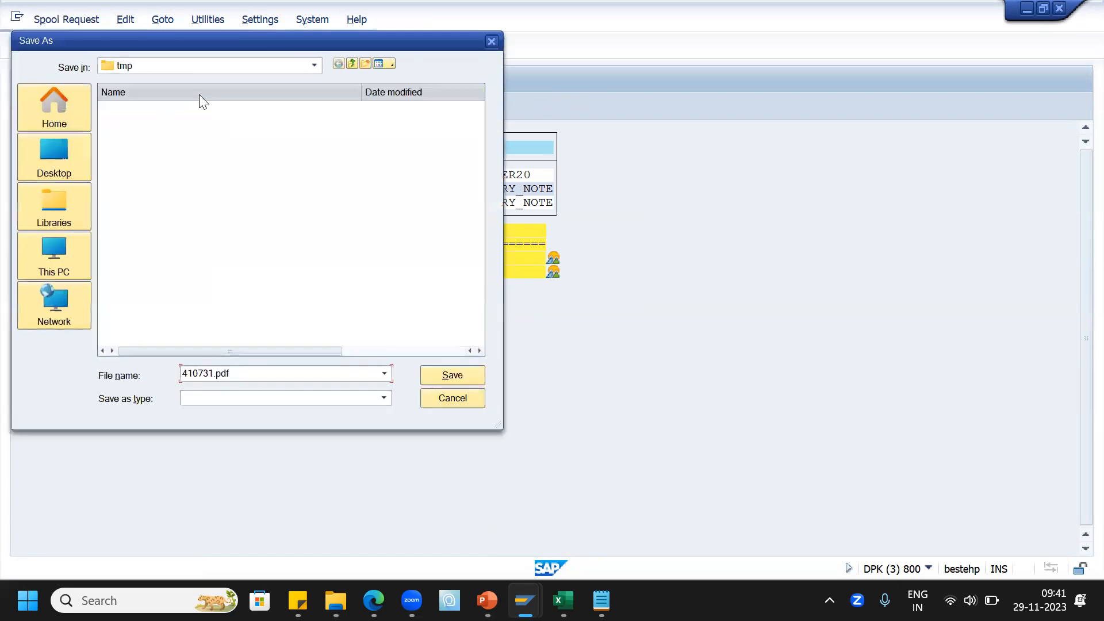
{"action": "left_click", "coordinate": [69, 168]}
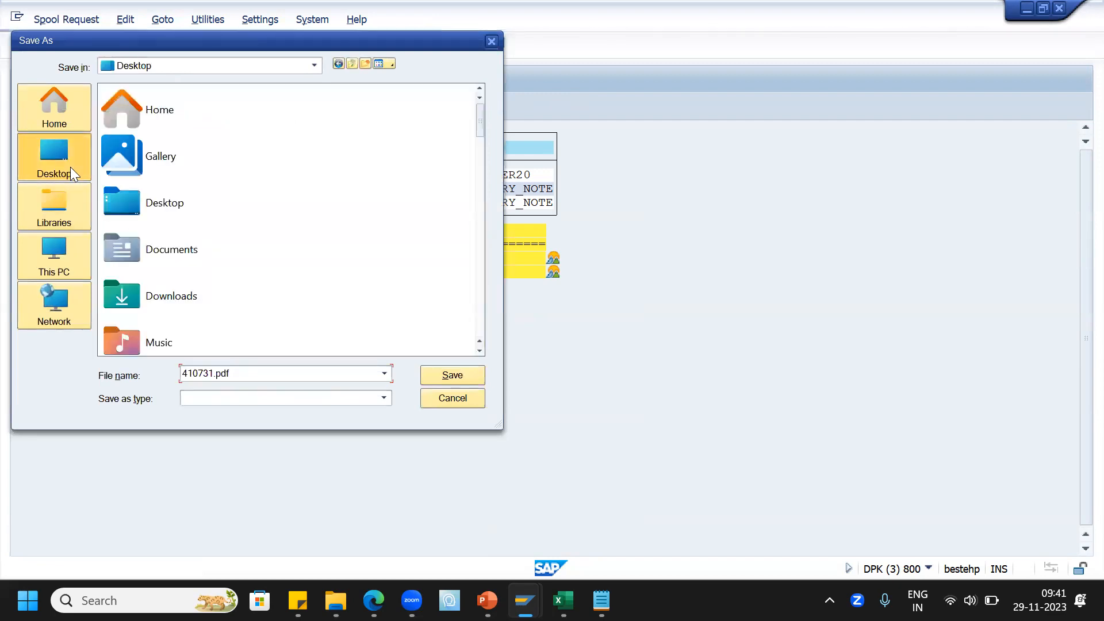
{"action": "left_click", "coordinate": [238, 371]}
{"action": "type", "text": "Deliv"}
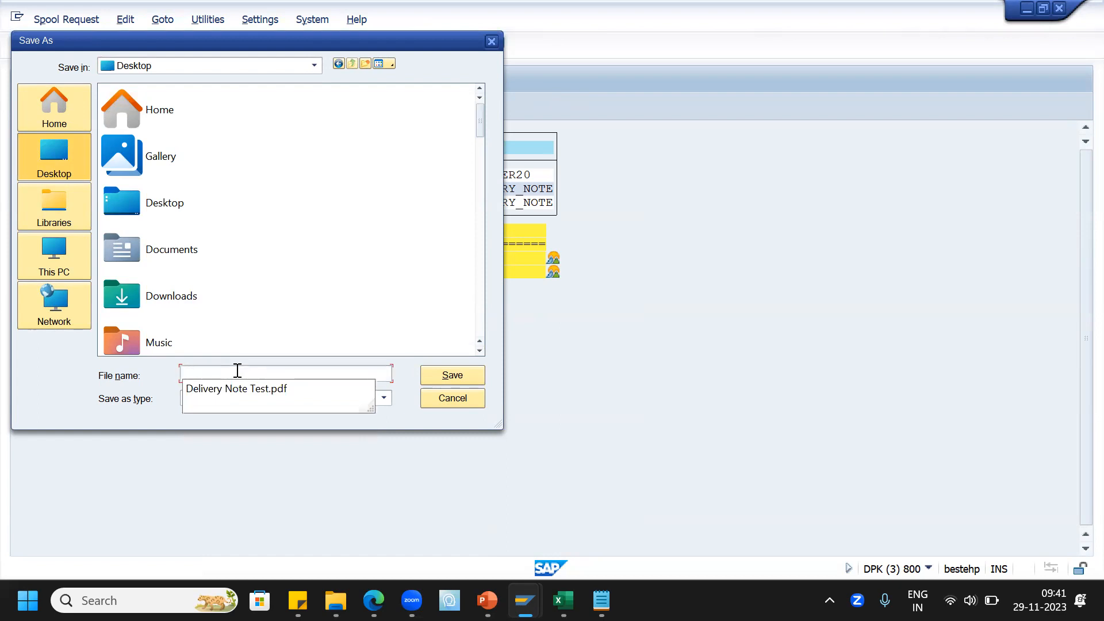
{"action": "type", "text": "ery outpu"}
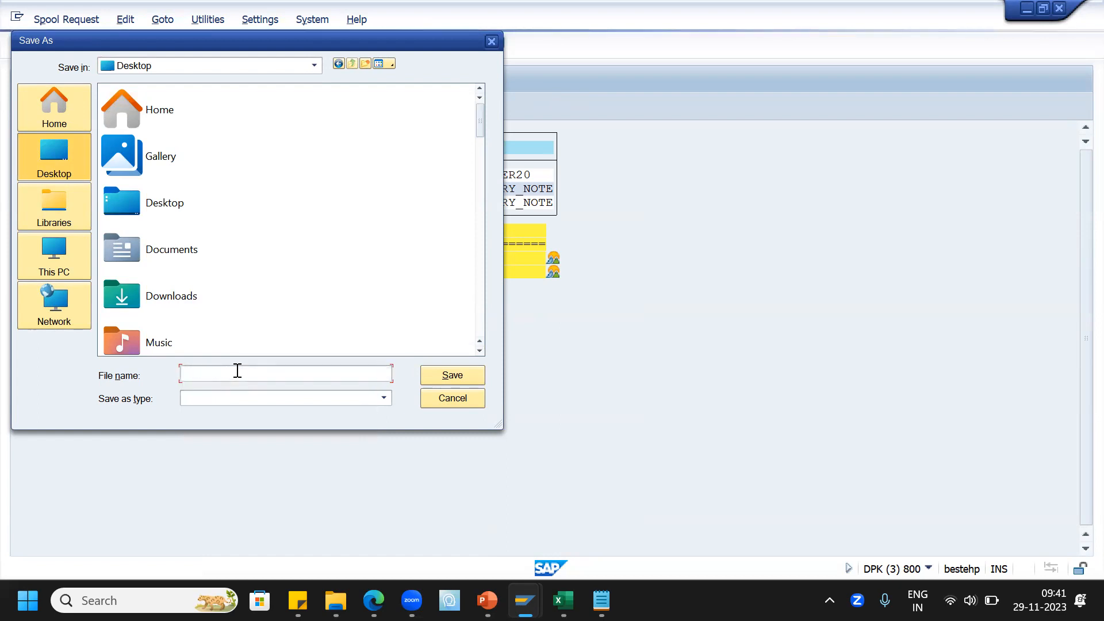
{"action": "type", "text": "t.pdf"}
{"action": "key", "text": "Return"}
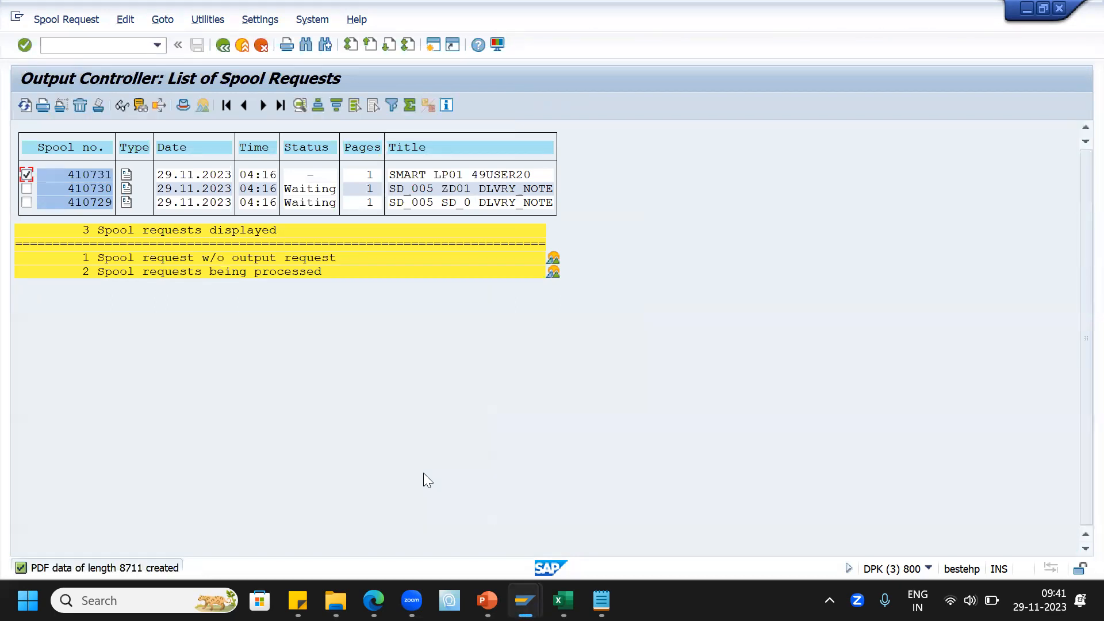
{"action": "key", "text": "super+d"}
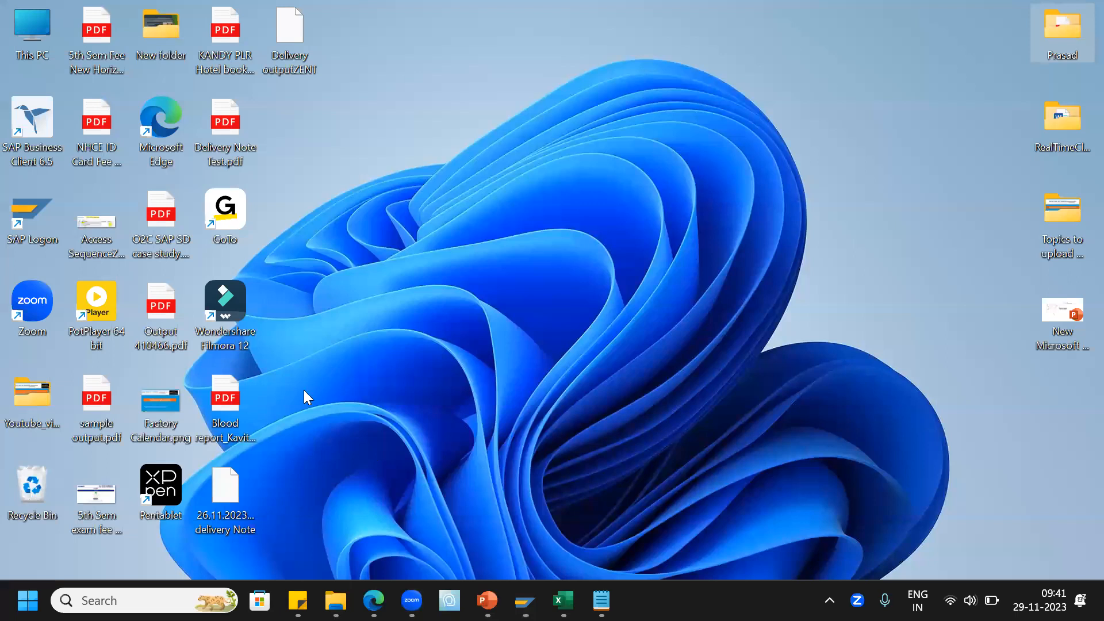
{"action": "mouse_move", "coordinate": [298, 70]}
Return to the session with the delivery note print preview, run the command PDF! and open the generated PDF file
{"action": "mouse_move", "coordinate": [524, 600]}
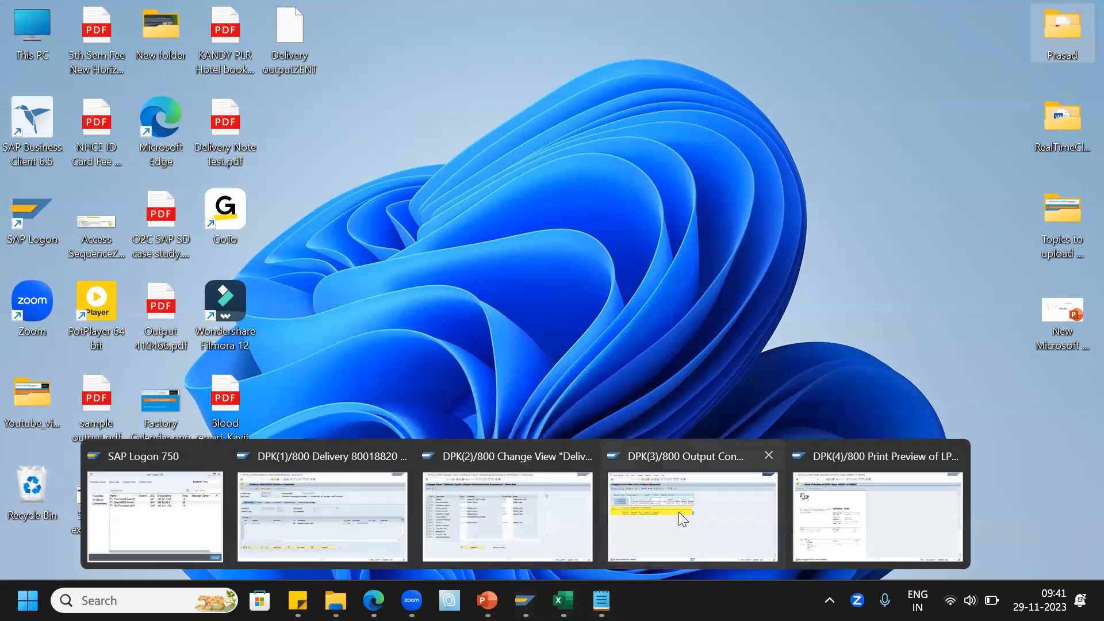
{"action": "left_click", "coordinate": [863, 515]}
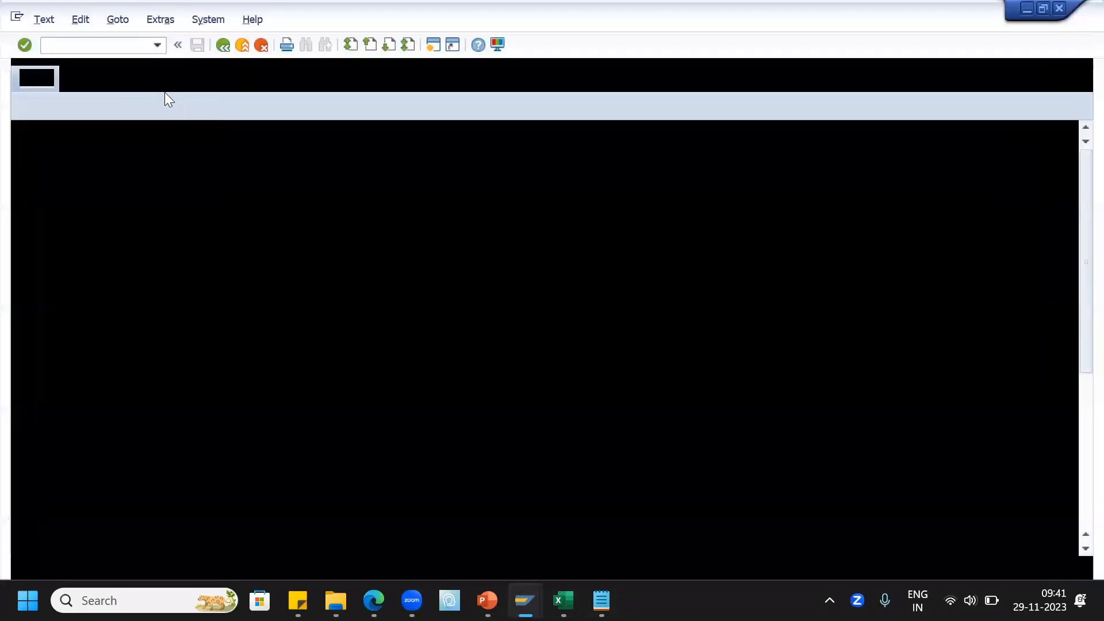
{"action": "left_click", "coordinate": [125, 52]}
{"action": "type", "text": "PDF!"}
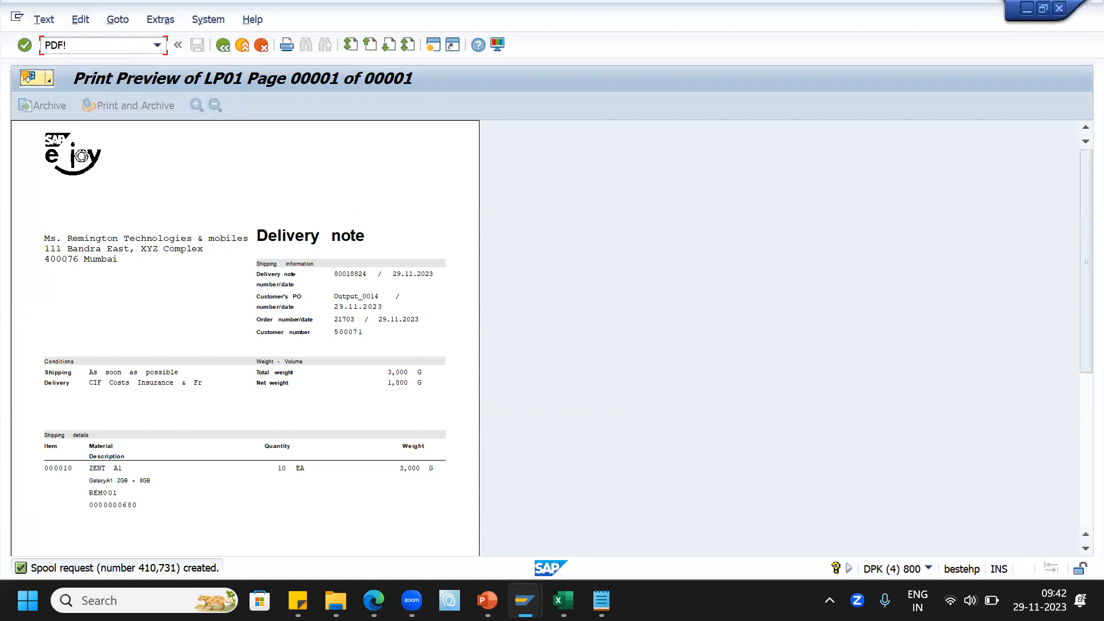
{"action": "key", "text": "Return"}
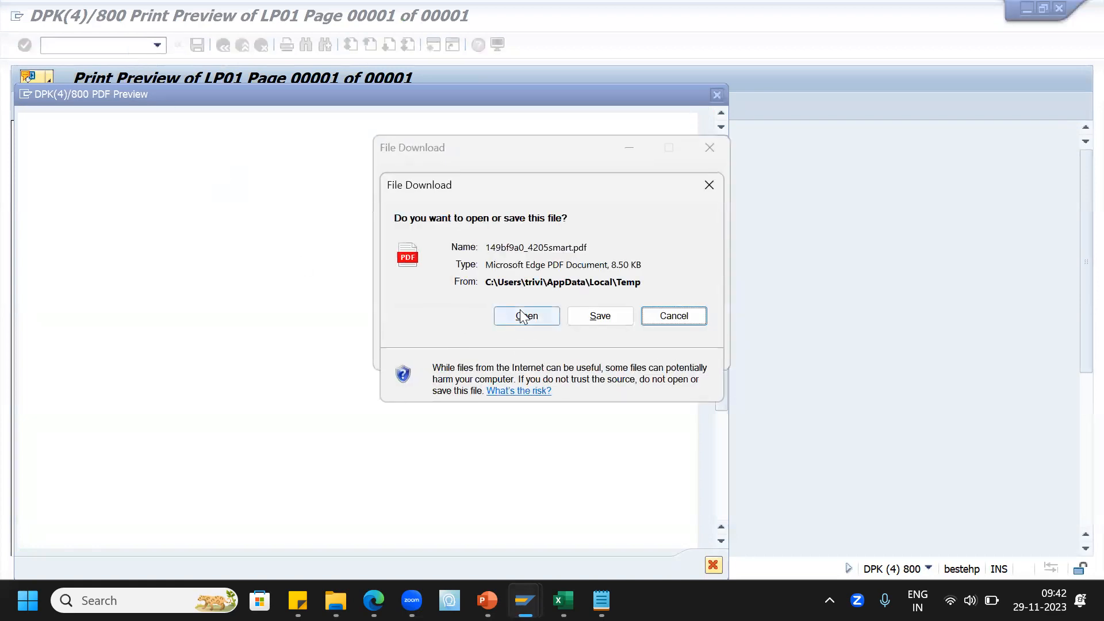
{"action": "left_click", "coordinate": [522, 315]}
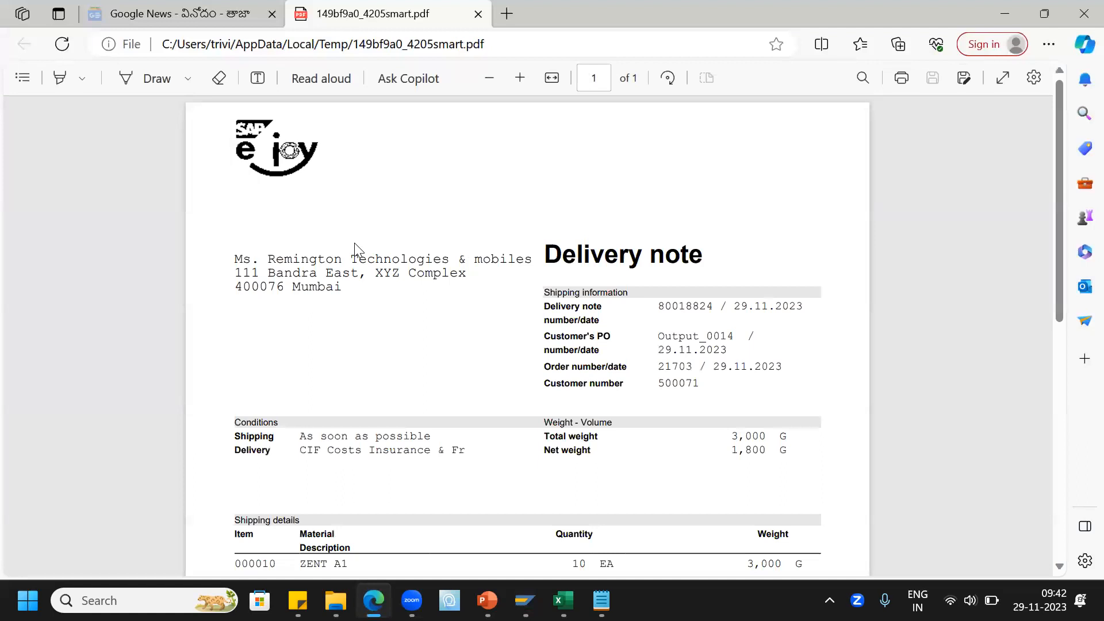
Review the delivery note PDF in the browser, return to the SAP print preview session and close the PDF preview
{"action": "left_click_drag", "start_coordinate": [659, 352], "coordinate": [752, 351]}
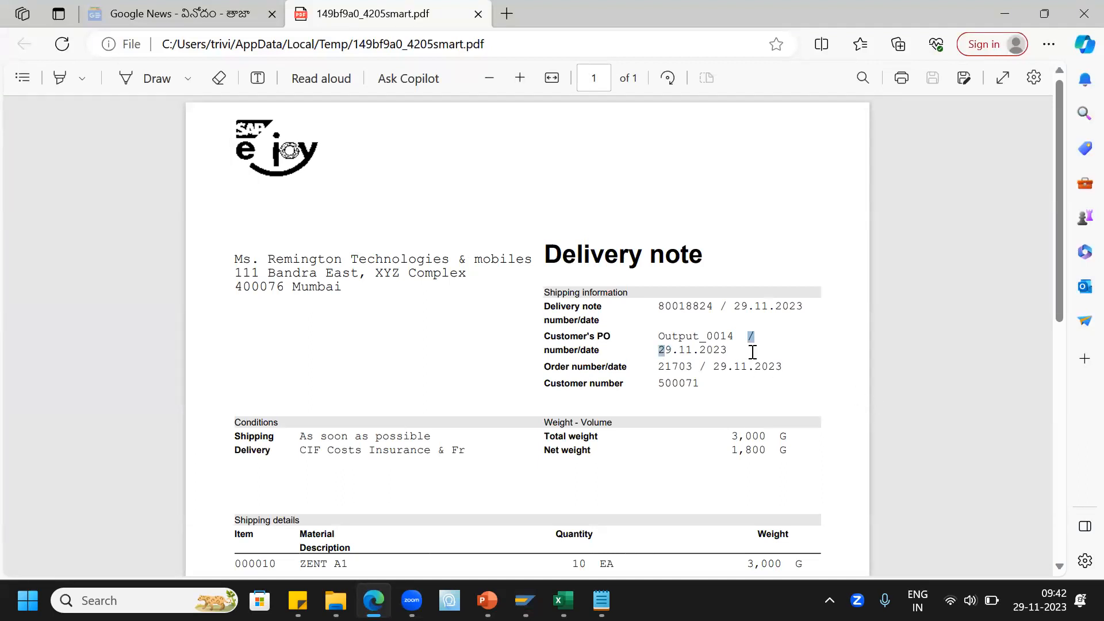
{"action": "left_click", "coordinate": [368, 254]}
{"action": "scroll", "coordinate": [395, 377], "scroll_direction": "down", "scroll_amount": 7}
{"action": "scroll", "coordinate": [399, 370], "scroll_direction": "up", "scroll_amount": 7}
{"action": "scroll", "coordinate": [401, 368], "scroll_direction": "down", "scroll_amount": 3}
{"action": "scroll", "coordinate": [403, 368], "scroll_direction": "up", "scroll_amount": 4}
{"action": "left_click", "coordinate": [524, 601]}
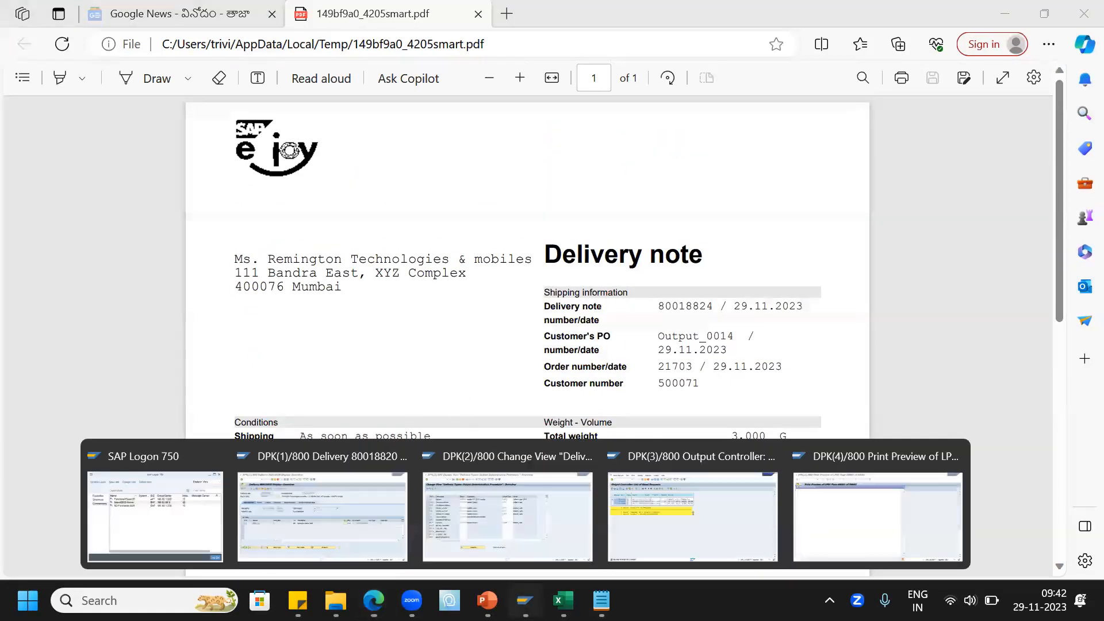
{"action": "left_click", "coordinate": [882, 537]}
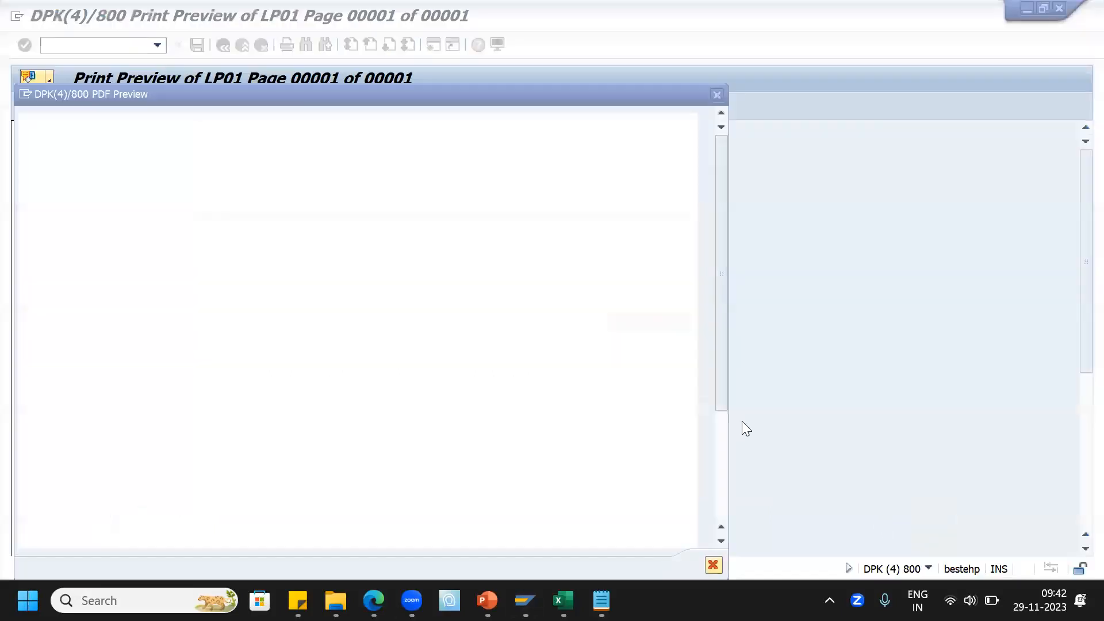
{"action": "left_click", "coordinate": [718, 95]}
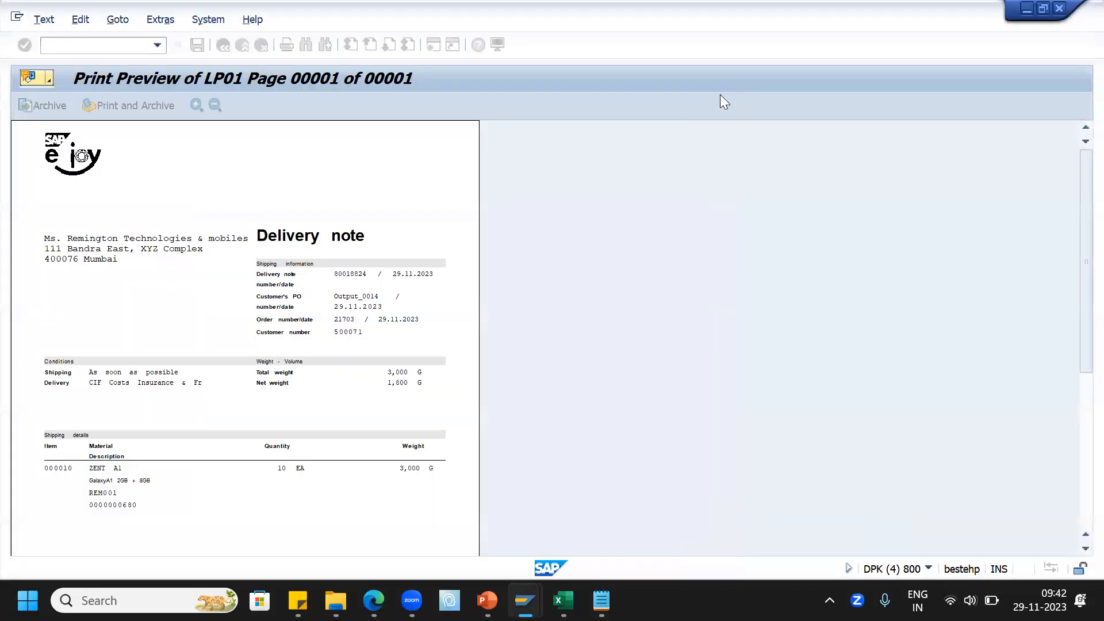
Start transaction SE38, run program RSTXPDFT4, view its spool-to-PDF conversion screen and return to the ABAP Editor
{"action": "left_click", "coordinate": [119, 44]}
{"action": "type", "text": "/n"}
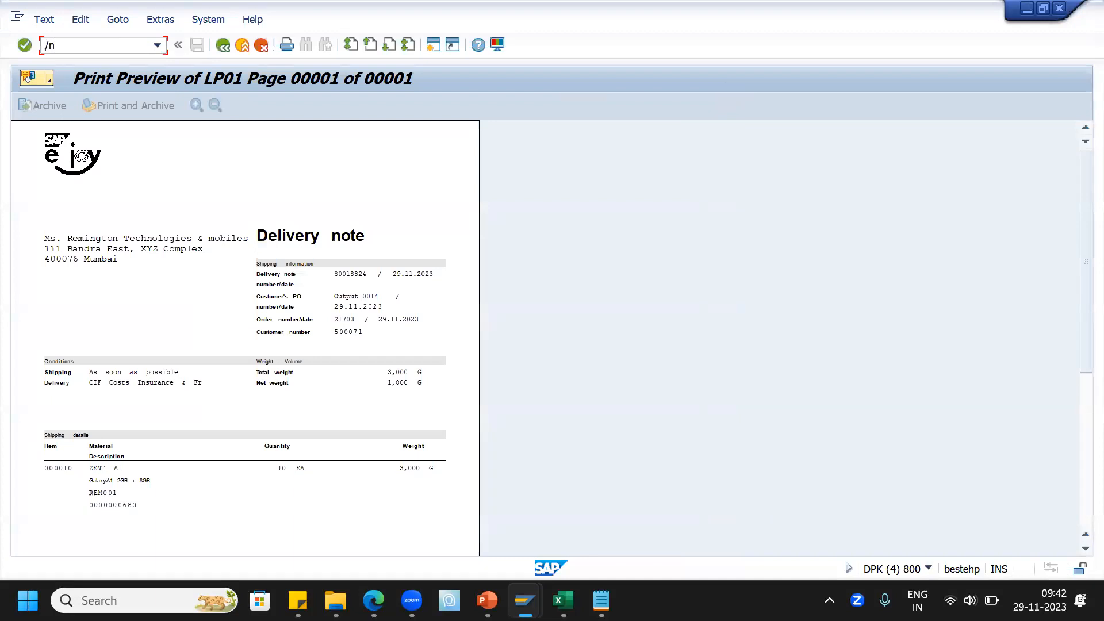
{"action": "type", "text": "se38"}
{"action": "key", "text": "Return"}
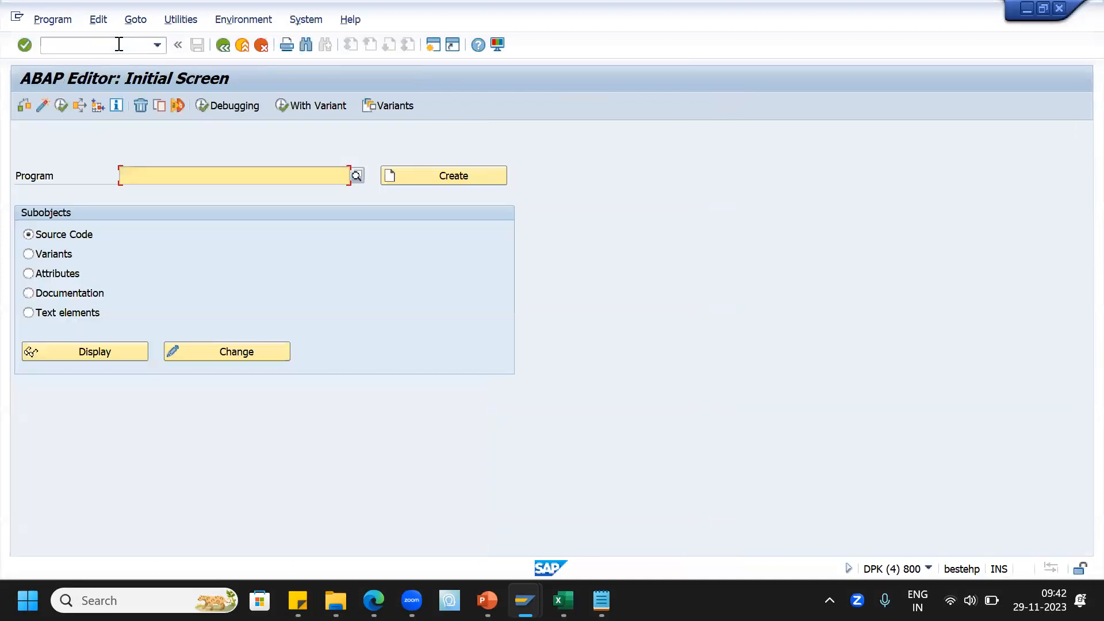
{"action": "type", "text": "RSTX"}
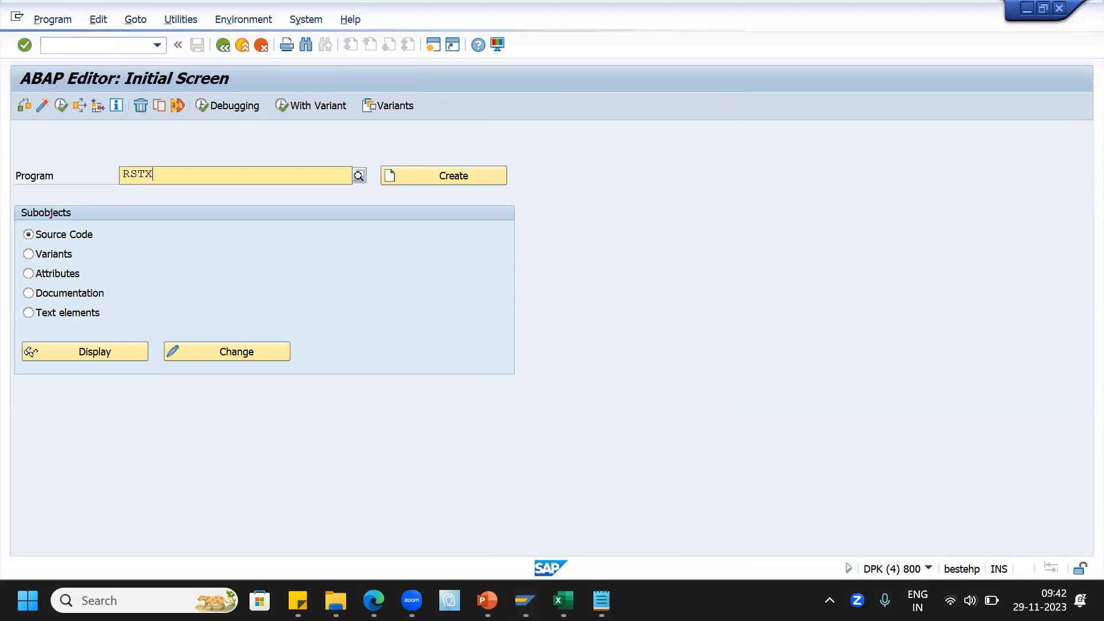
{"action": "type", "text": "PDFT4"}
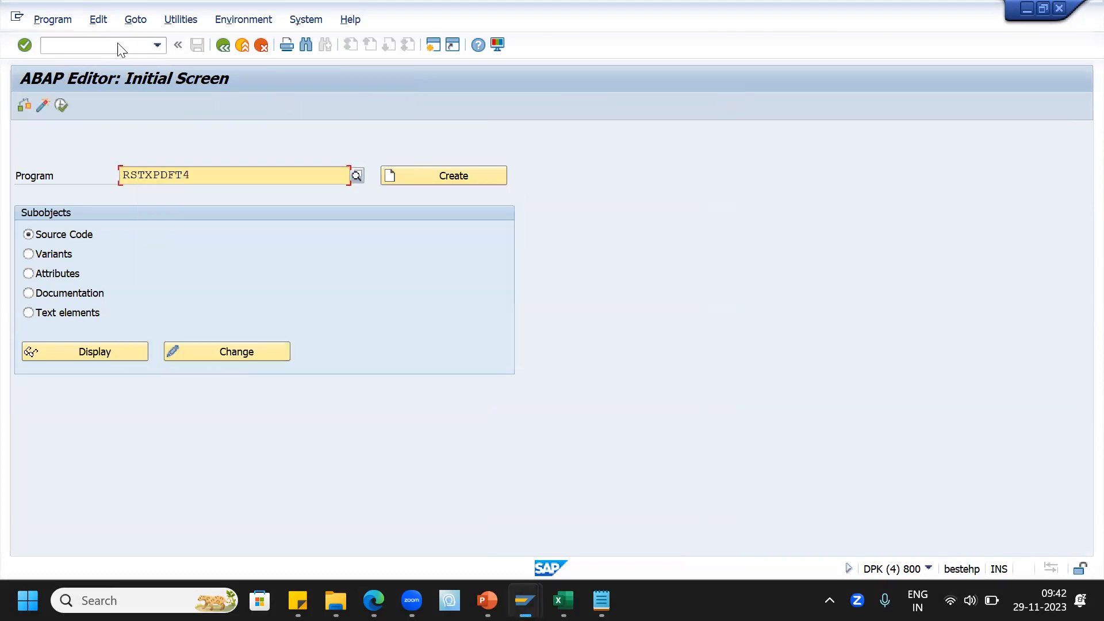
{"action": "key", "text": "Return"}
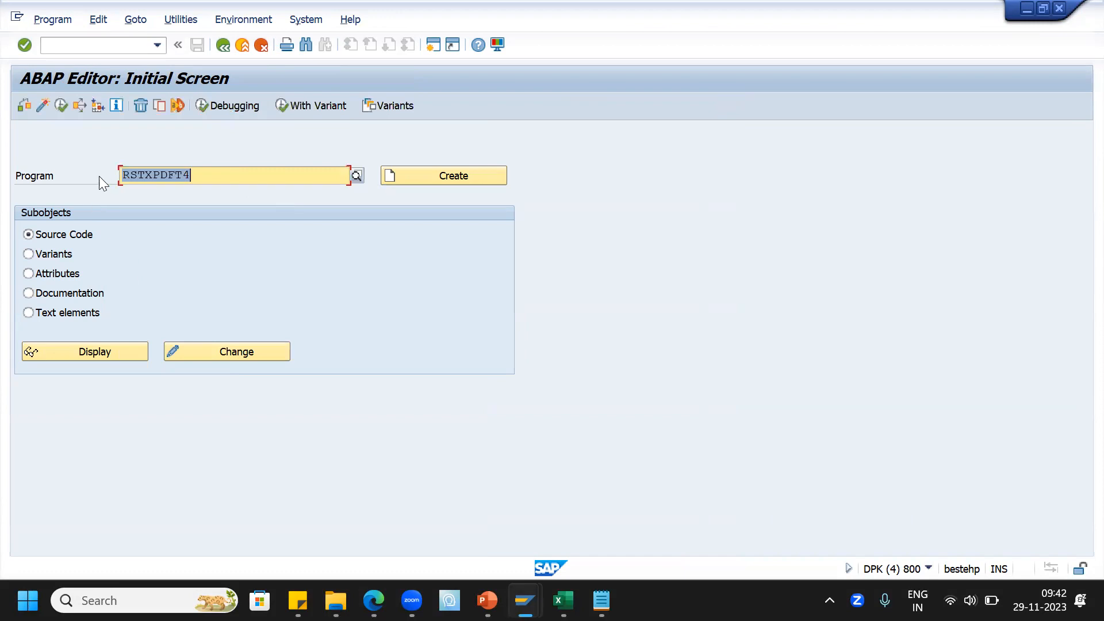
{"action": "left_click", "coordinate": [57, 106]}
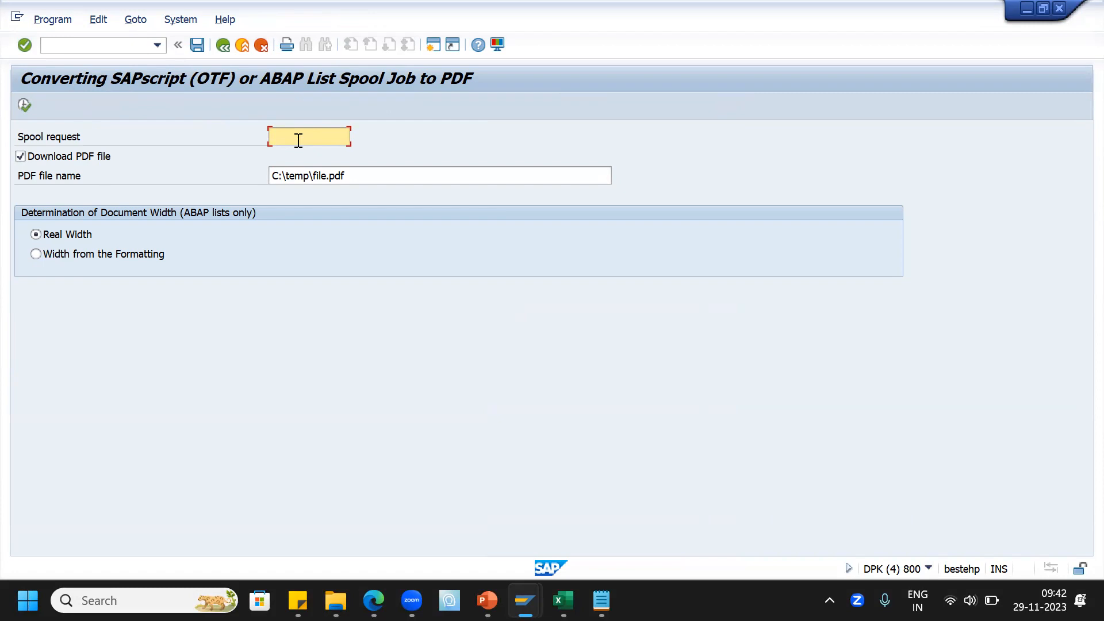
{"action": "left_click", "coordinate": [222, 46]}
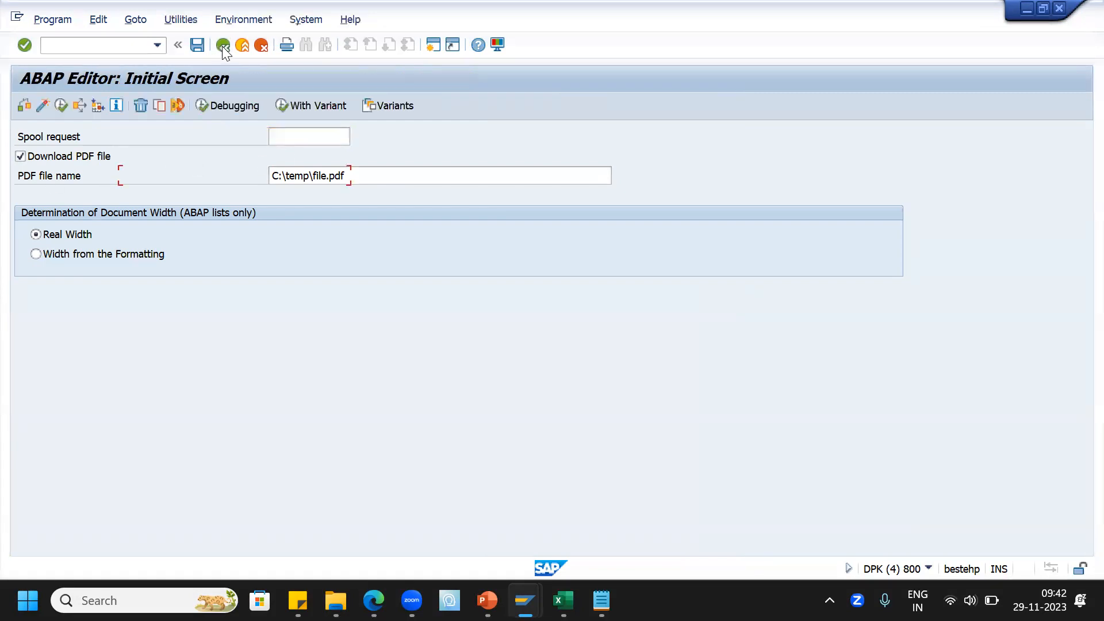
Run program SD70AV1A, view the selection screen for output from orders and return to the ABAP Editor
{"action": "key", "text": "Delete"}
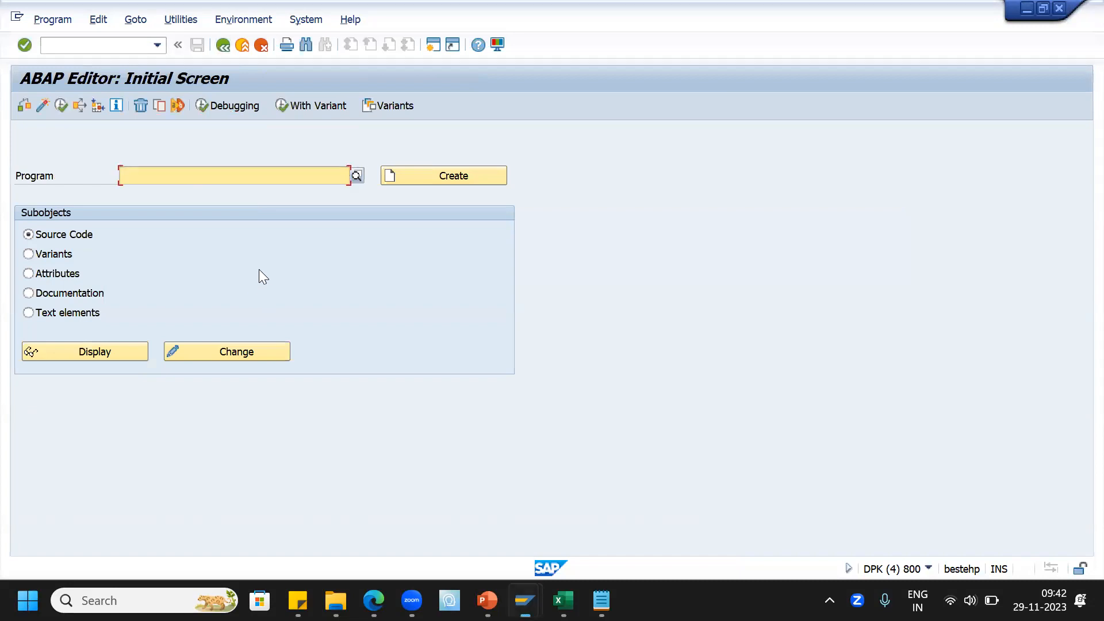
{"action": "type", "text": "sd7"}
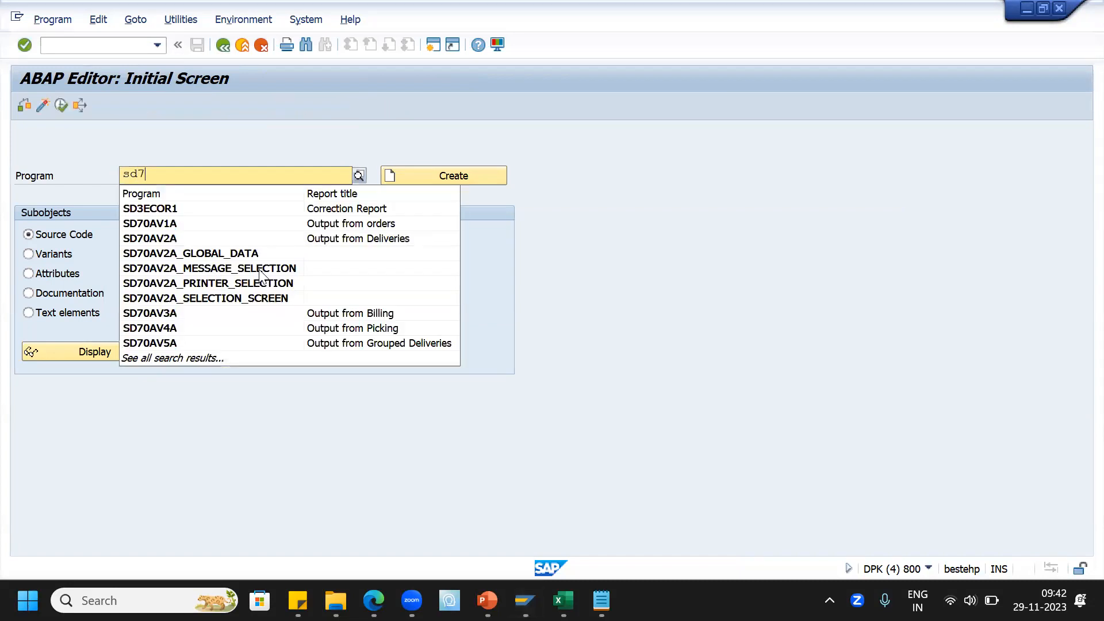
{"action": "type", "text": "0av1a"}
{"action": "key", "text": "Return"}
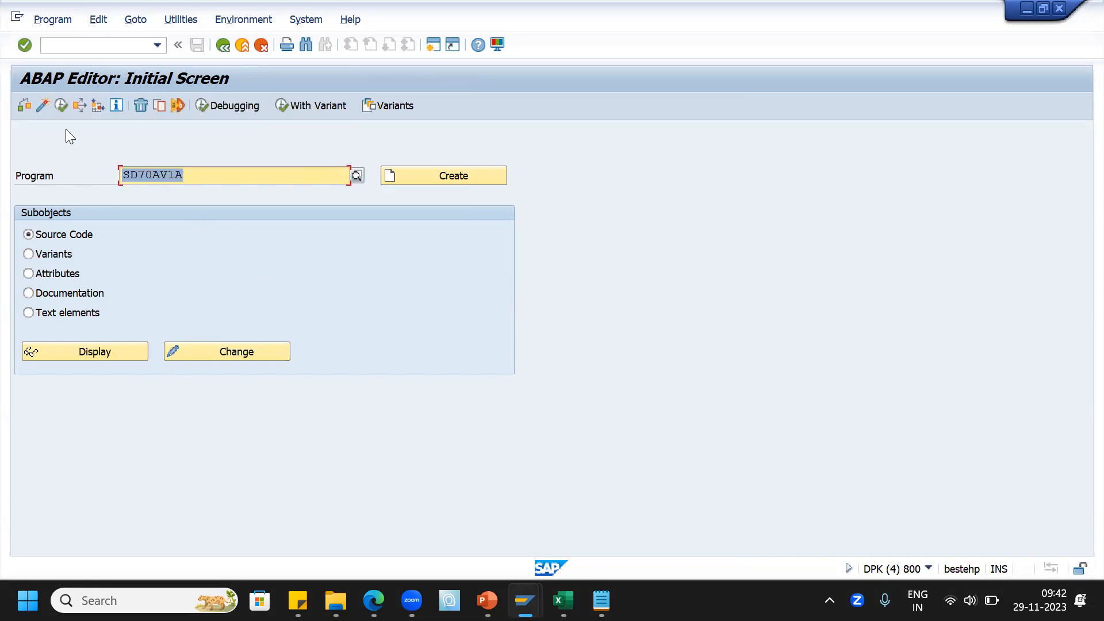
{"action": "left_click", "coordinate": [61, 106]}
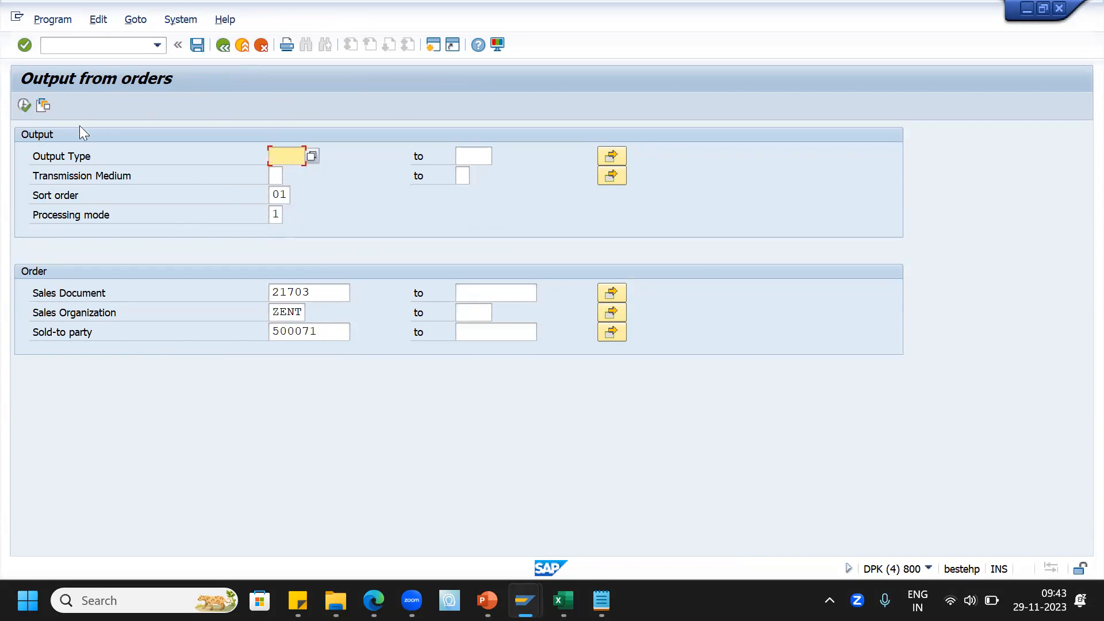
{"action": "left_click", "coordinate": [224, 43]}
Run program SD70AV2A and try to list the ZENT delivery output with the preset selection values
{"action": "left_click", "coordinate": [168, 174]}
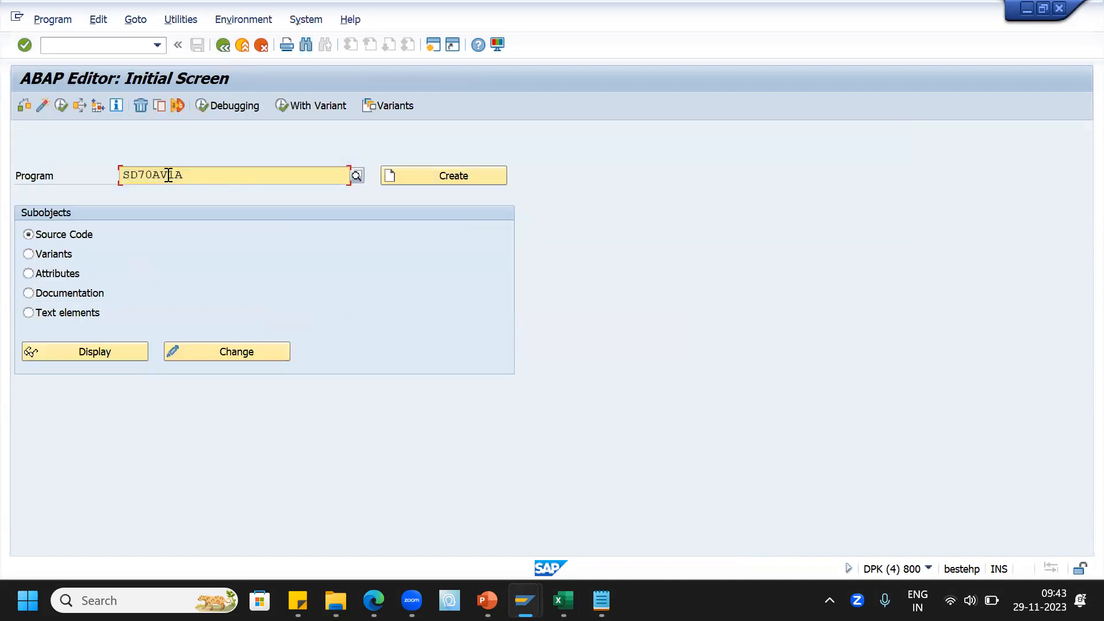
{"action": "key", "text": "Delete"}
{"action": "type", "text": "2"}
{"action": "key", "text": "Return"}
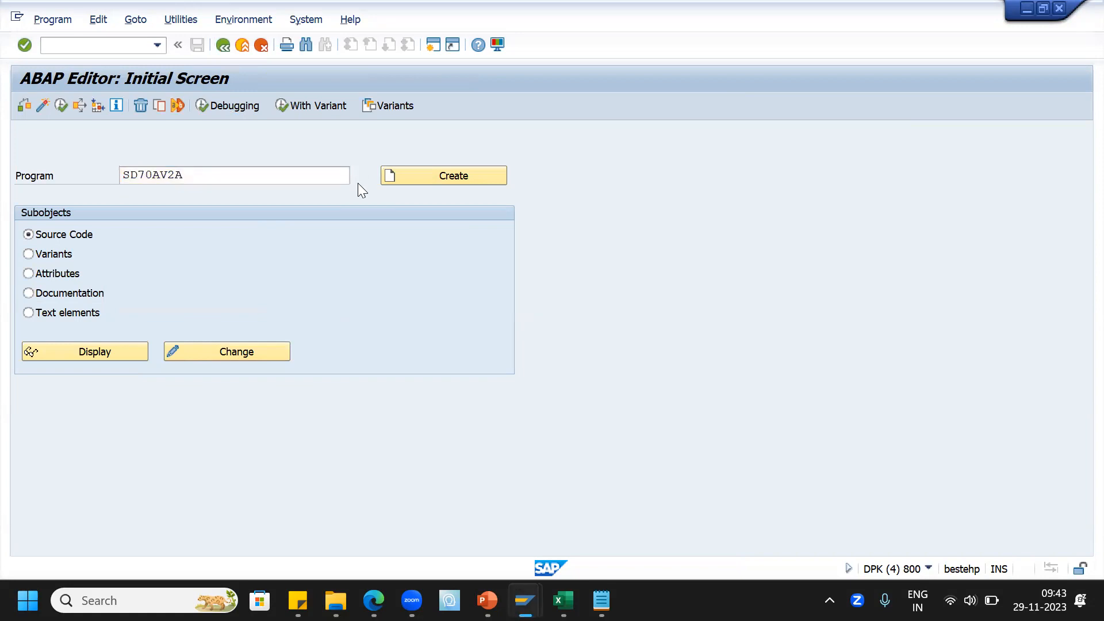
{"action": "left_click", "coordinate": [62, 103]}
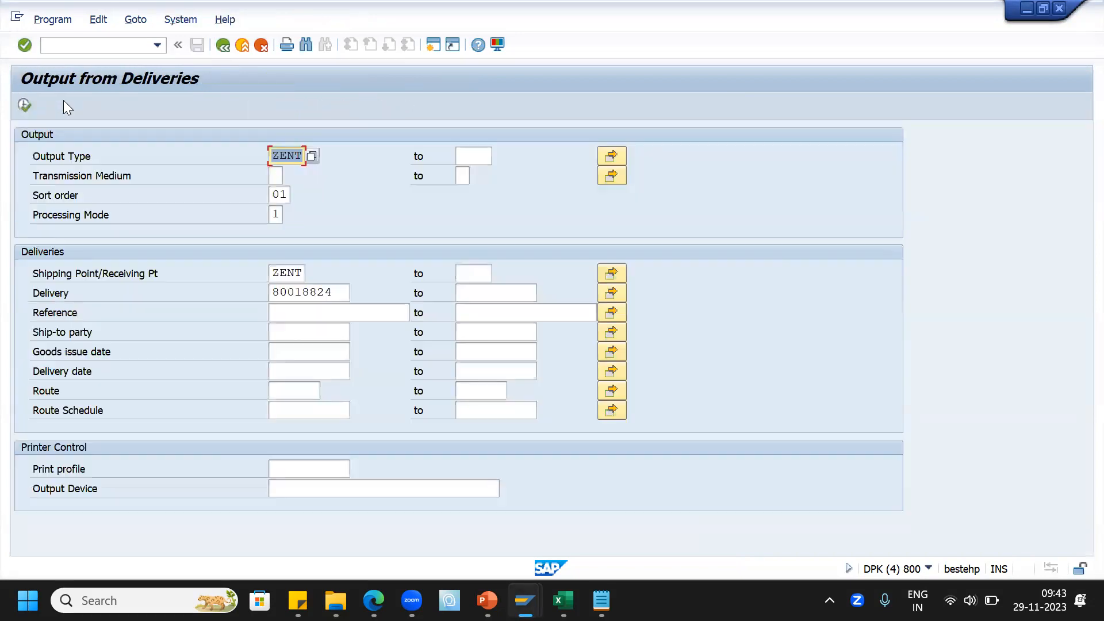
{"action": "left_click", "coordinate": [23, 106]}
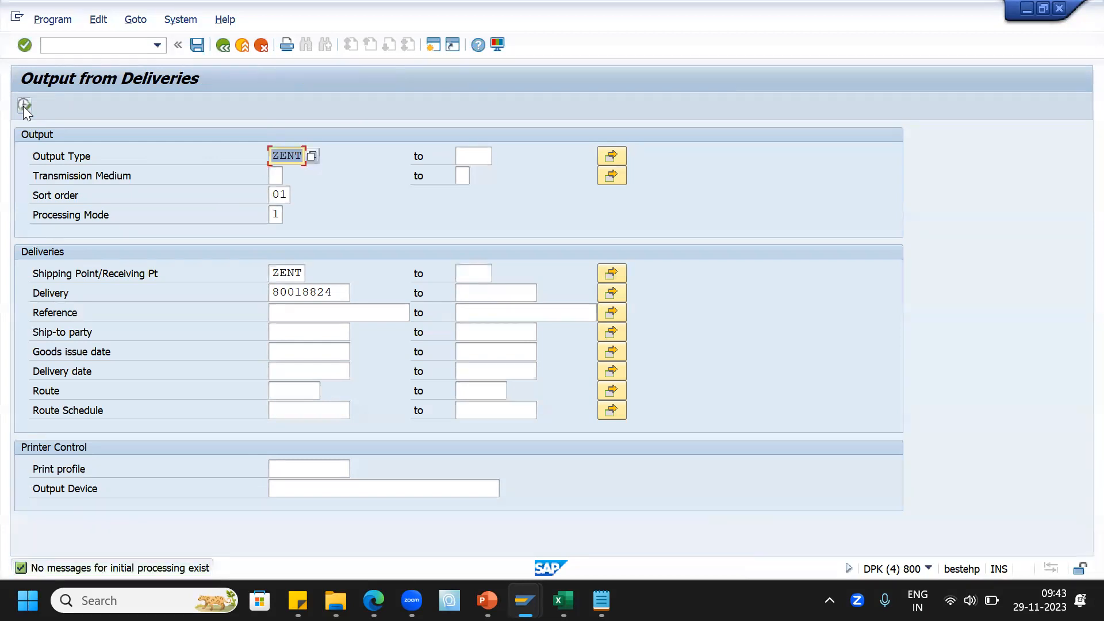
Set the sort order to 02 and the processing mode to 2 (Repeat Processing), and execute the delivery output selection
{"action": "left_click", "coordinate": [285, 195]}
{"action": "left_click", "coordinate": [295, 194]}
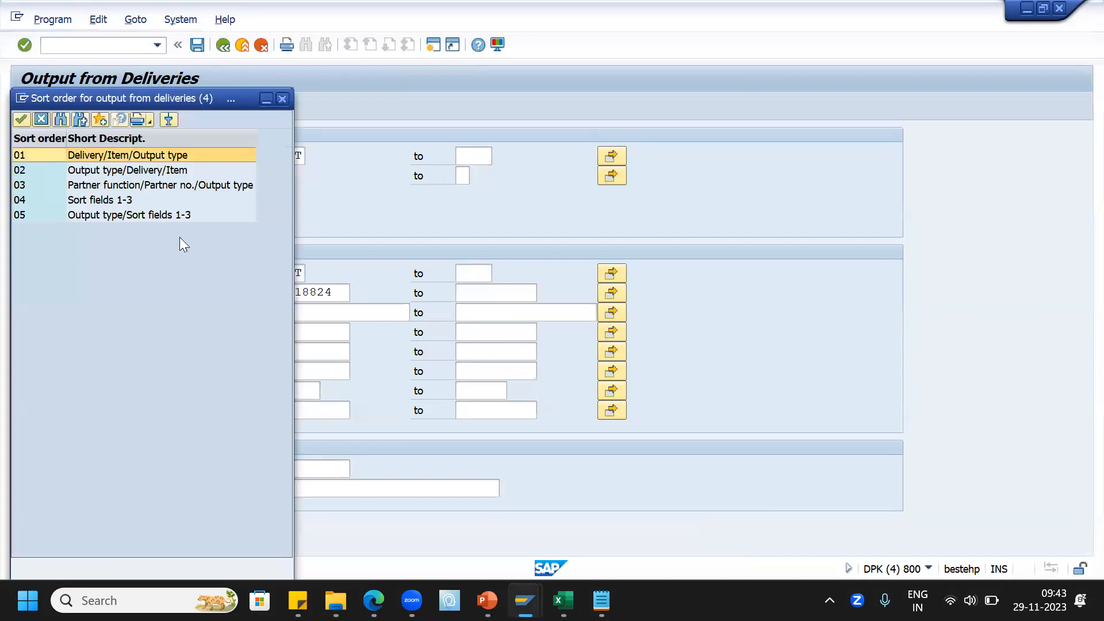
{"action": "double_click", "coordinate": [119, 170]}
{"action": "left_click", "coordinate": [279, 213]}
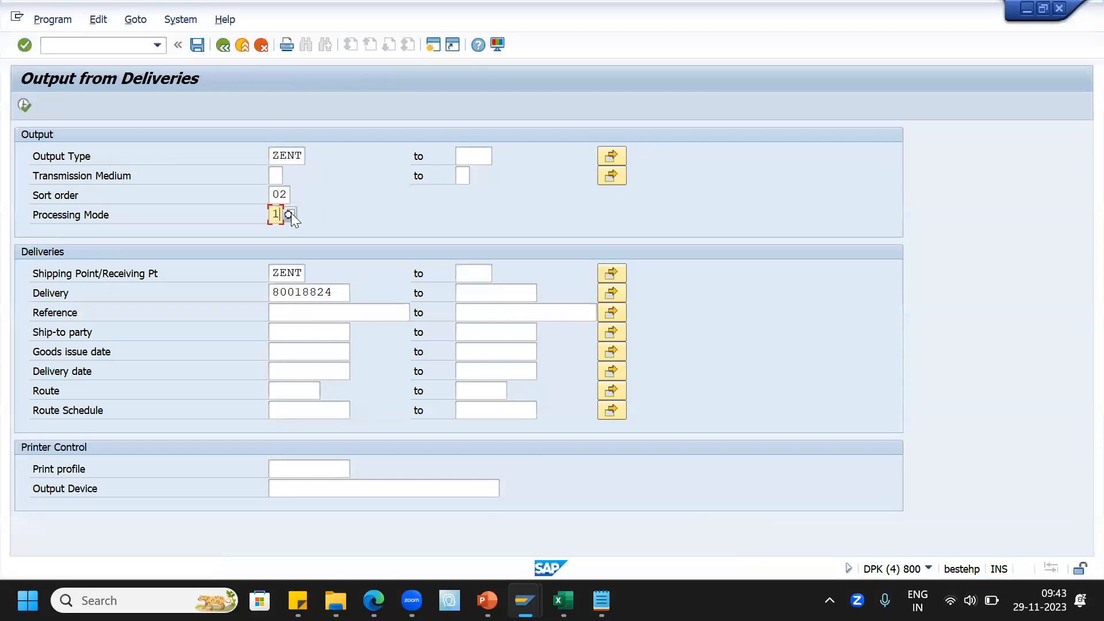
{"action": "key", "text": "F4"}
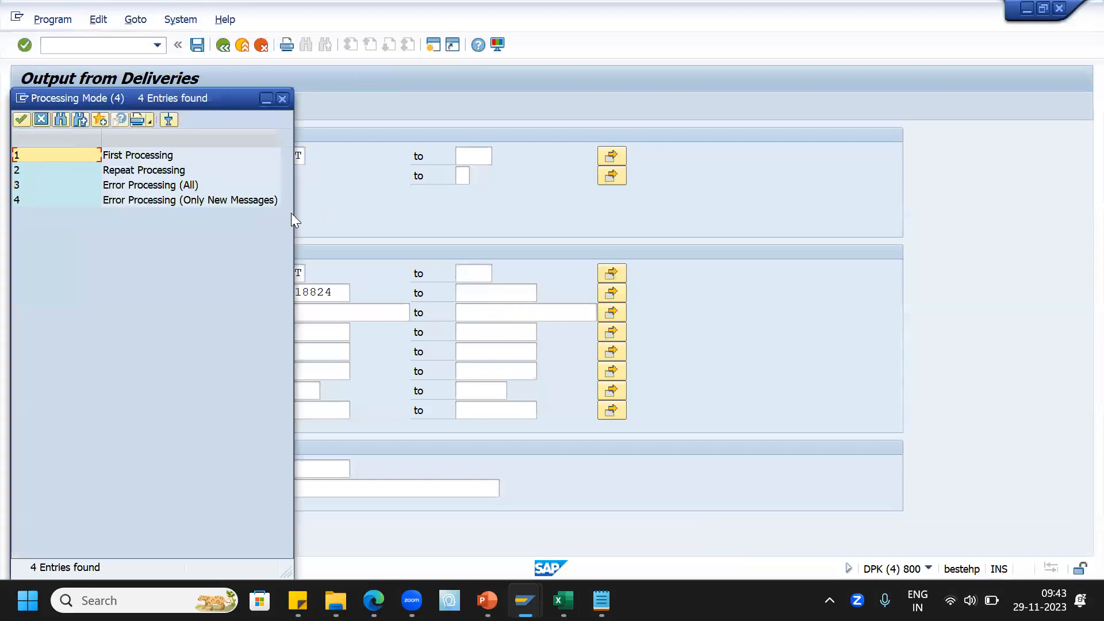
{"action": "double_click", "coordinate": [142, 168]}
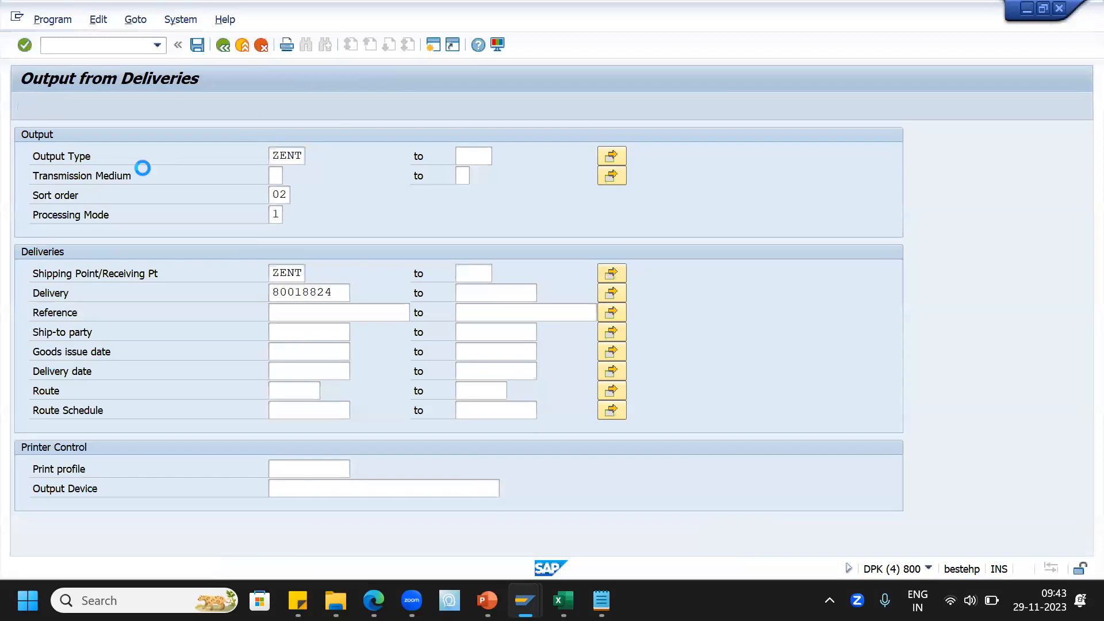
{"action": "left_click", "coordinate": [23, 103]}
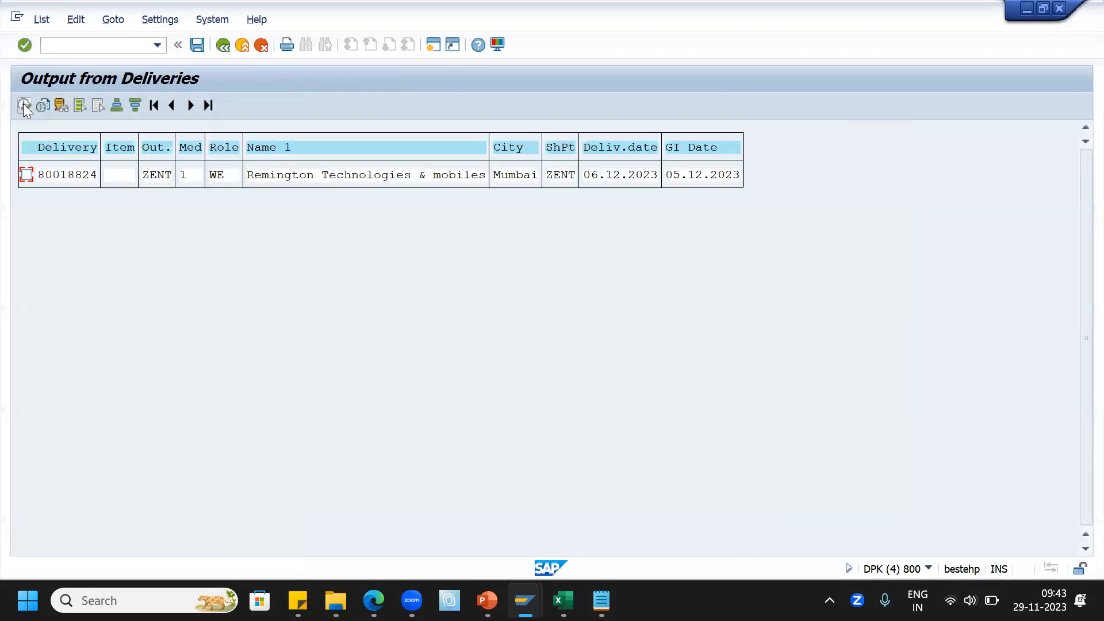
Process the listed ZENT delivery output again, preview its delivery note and return to the ABAP Editor
{"action": "left_click", "coordinate": [26, 174]}
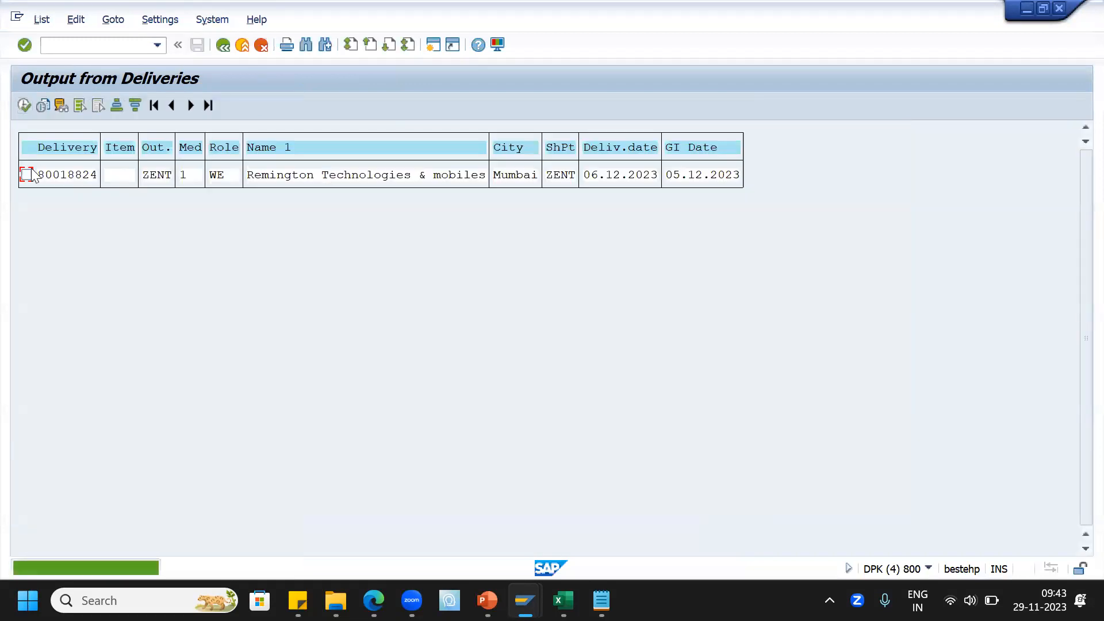
{"action": "left_click", "coordinate": [24, 106]}
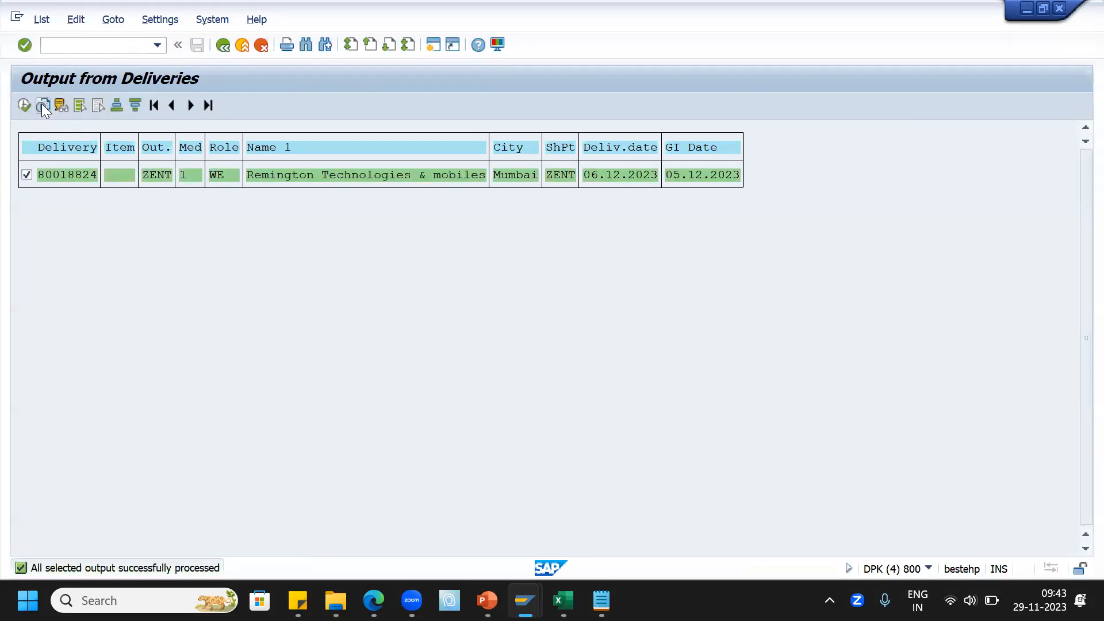
{"action": "left_click", "coordinate": [41, 104]}
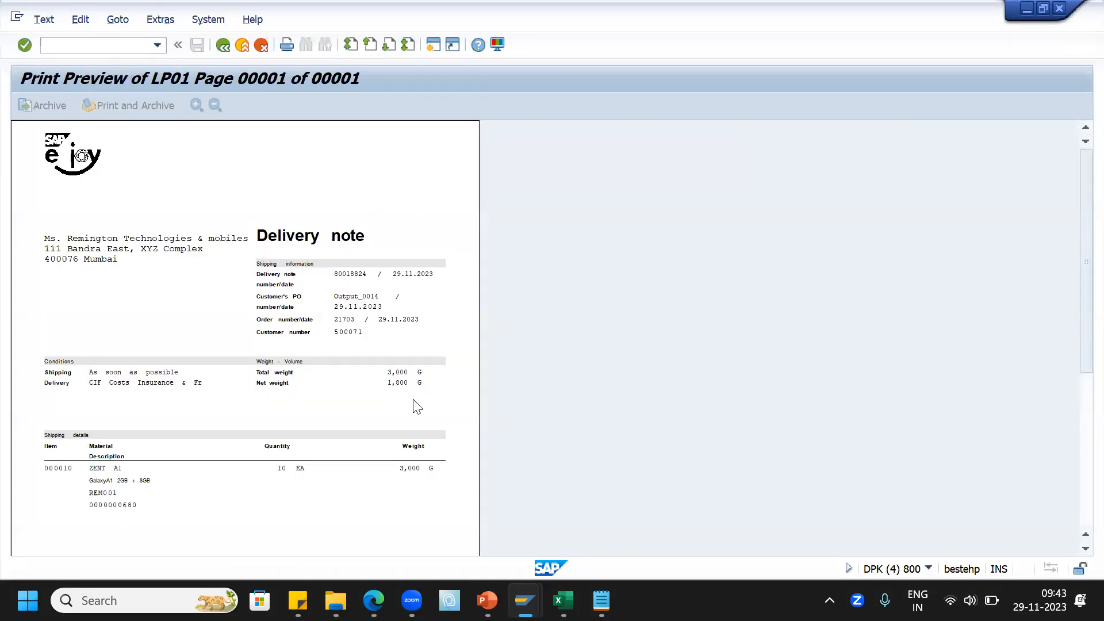
{"action": "left_click", "coordinate": [224, 43]}
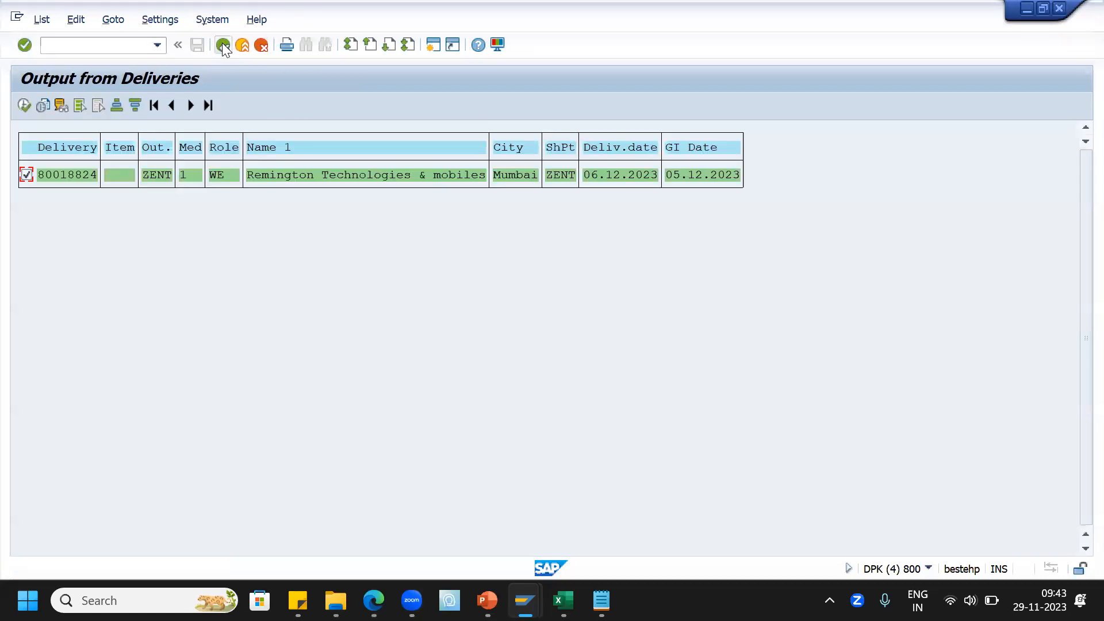
{"action": "left_click", "coordinate": [222, 44]}
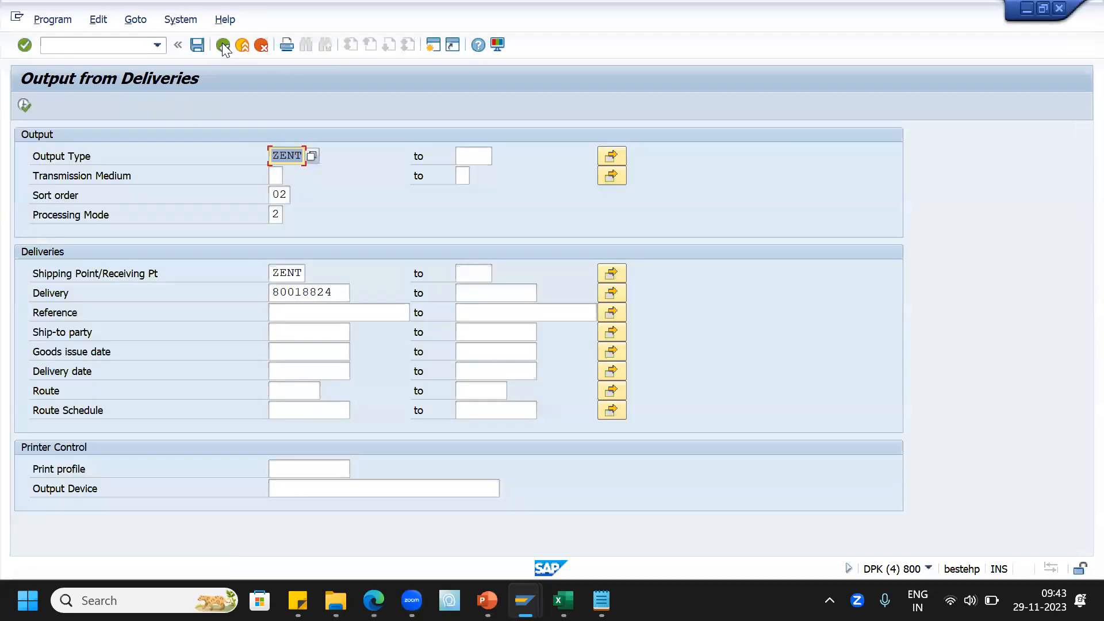
{"action": "left_click", "coordinate": [221, 44]}
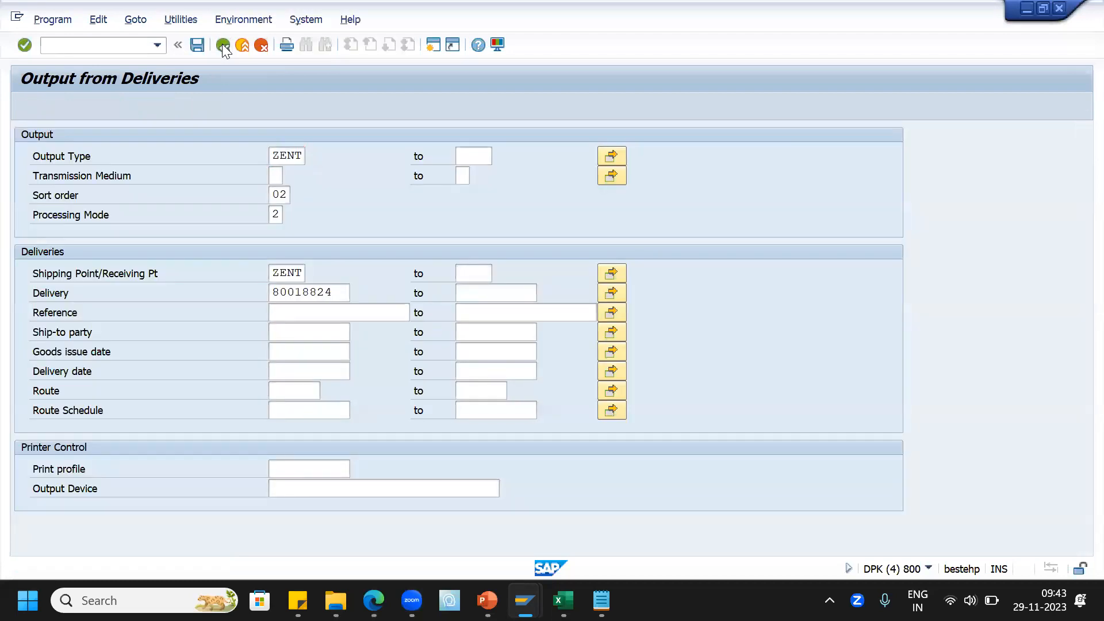
Run program SD70AV3A, view the selection screen for output from billing and return to the ABAP Editor
{"action": "left_click", "coordinate": [172, 175]}
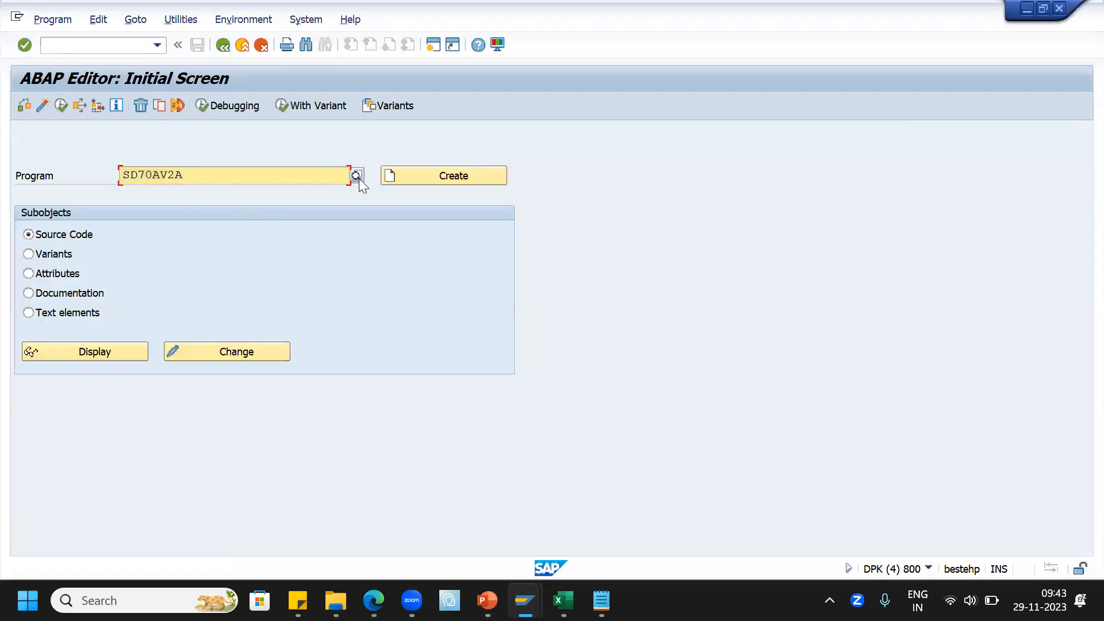
{"action": "key", "text": "Delete"}
{"action": "type", "text": "3"}
{"action": "key", "text": "Return"}
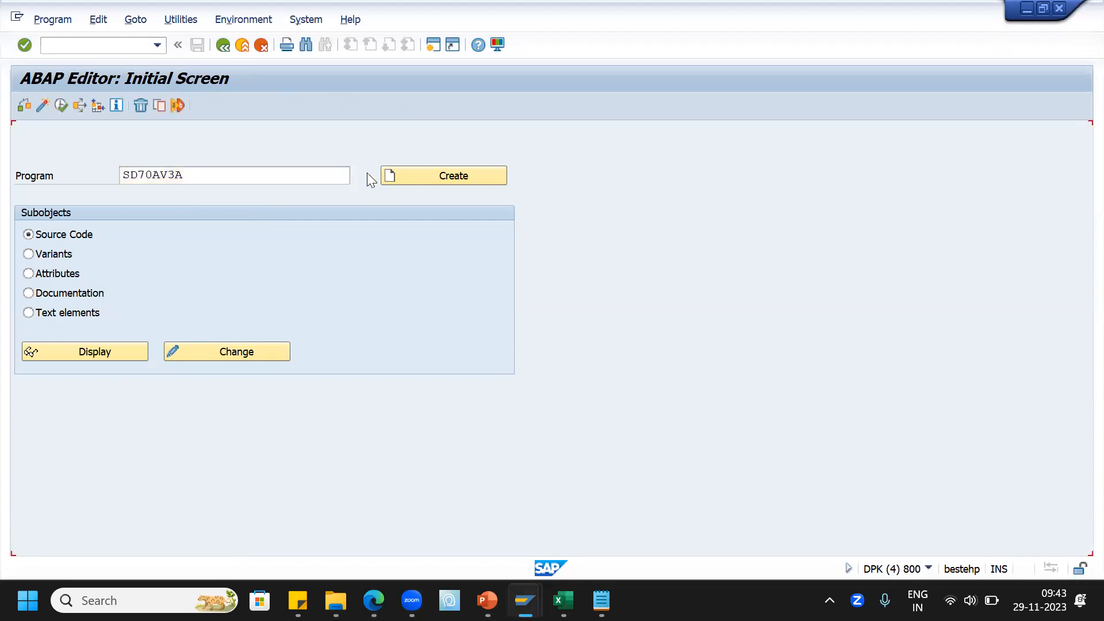
{"action": "left_click", "coordinate": [61, 104]}
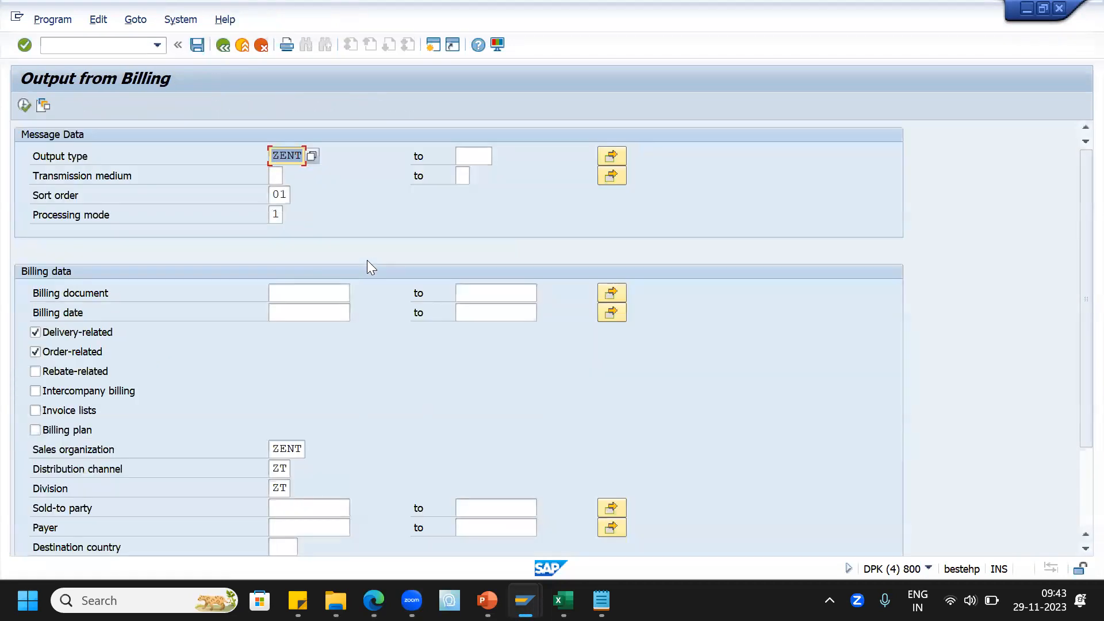
{"action": "left_click", "coordinate": [51, 21]}
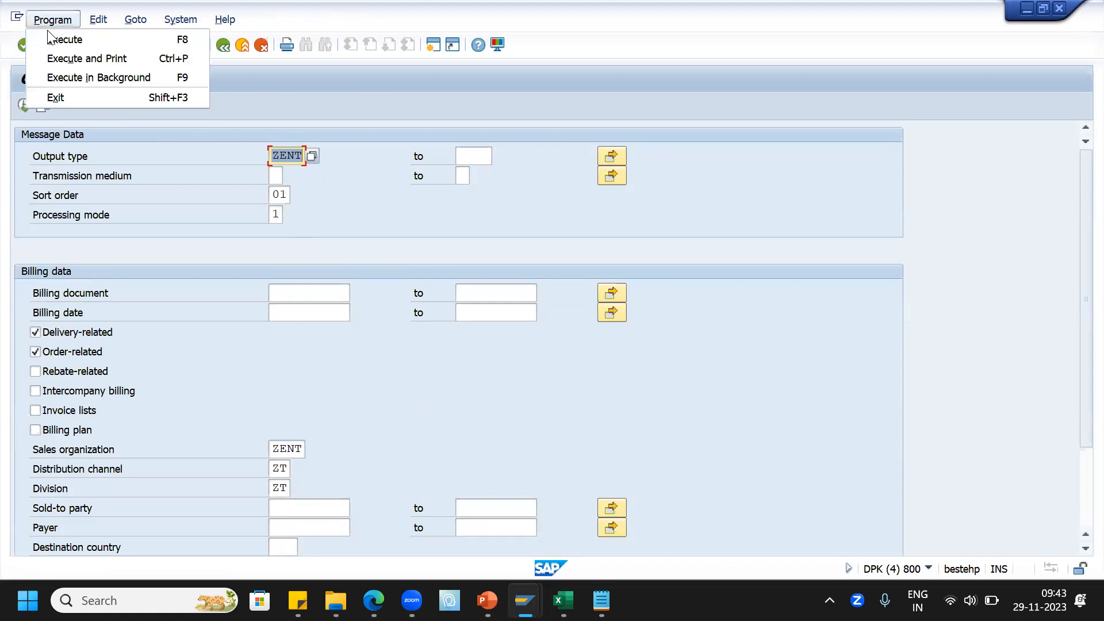
{"action": "left_click", "coordinate": [345, 203]}
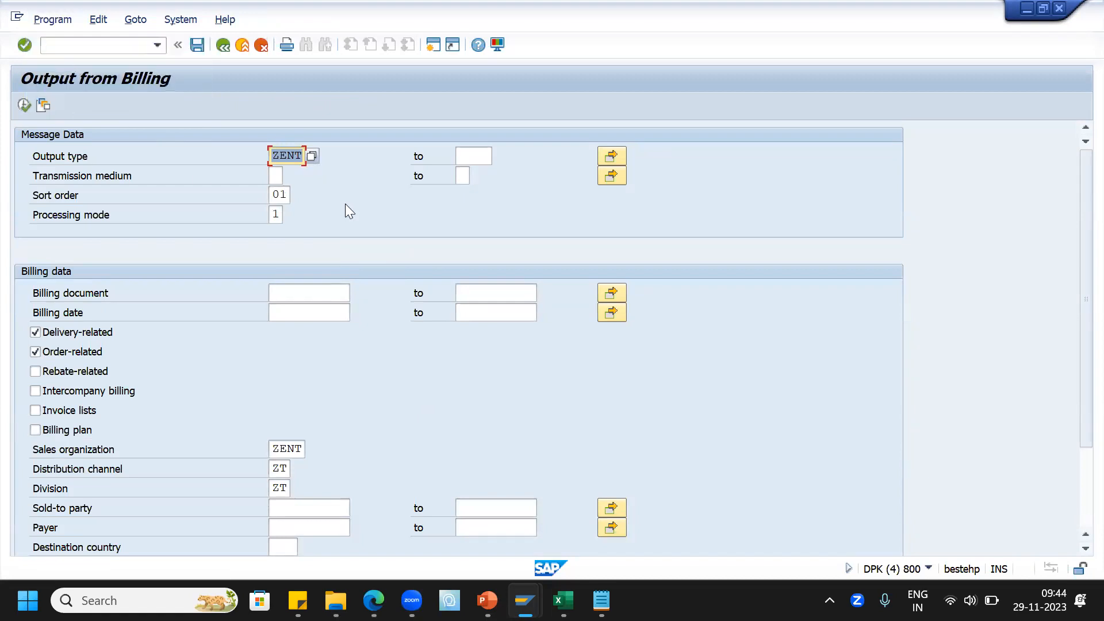
{"action": "left_click", "coordinate": [224, 46]}
Open transaction SPAD, look up the output device lp01 and return to the initial spool administration screen
{"action": "left_click", "coordinate": [124, 49]}
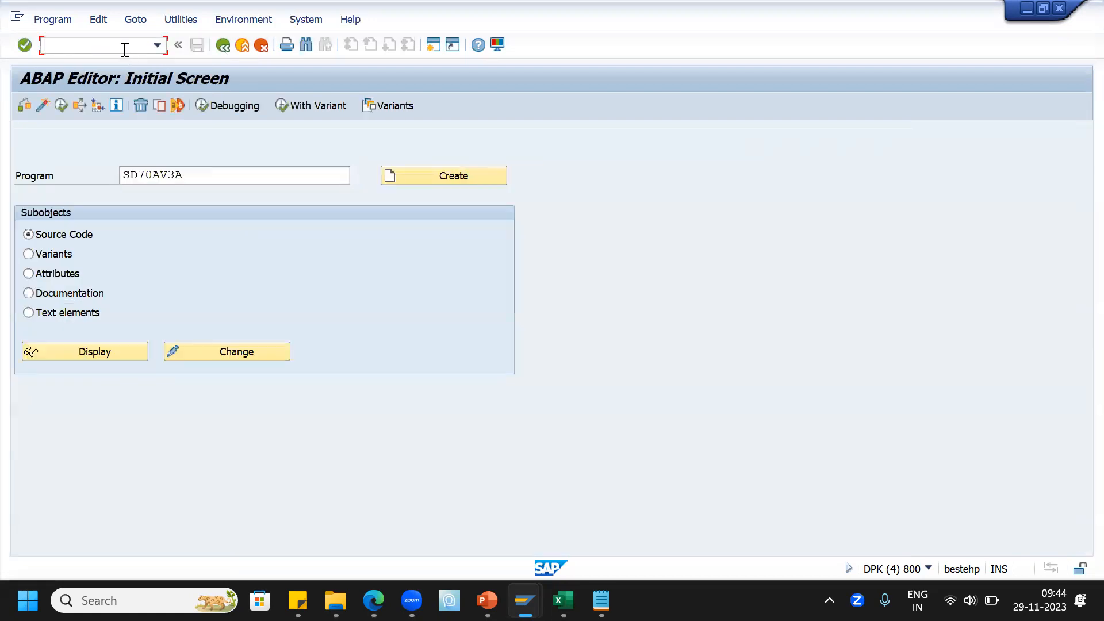
{"action": "type", "text": "/nspad"}
{"action": "key", "text": "Return"}
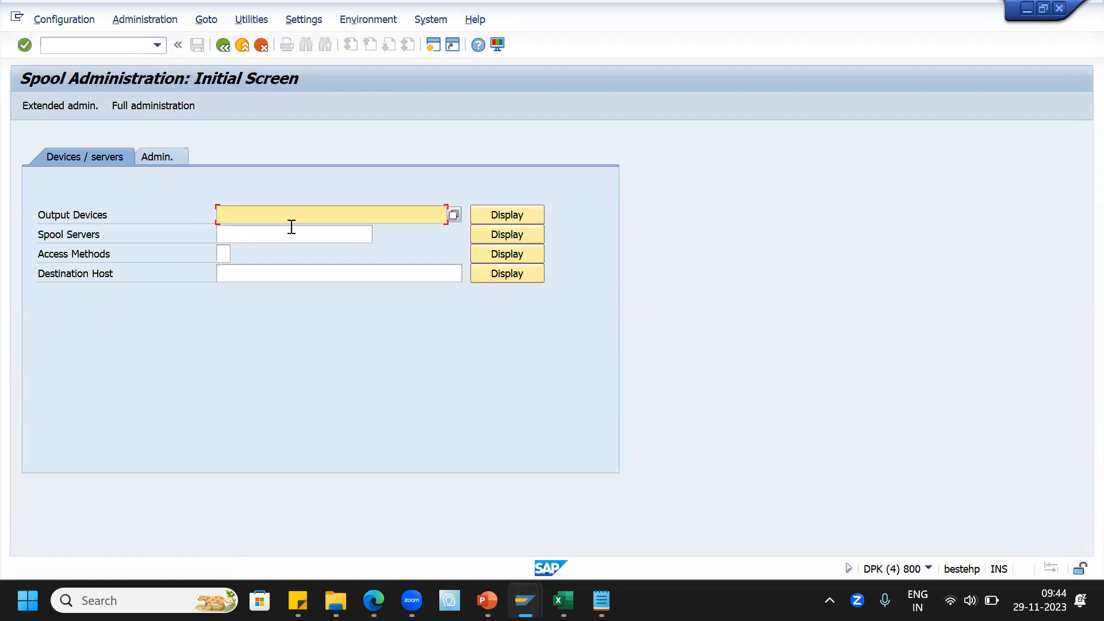
{"action": "type", "text": "lp01"}
{"action": "key", "text": "Return"}
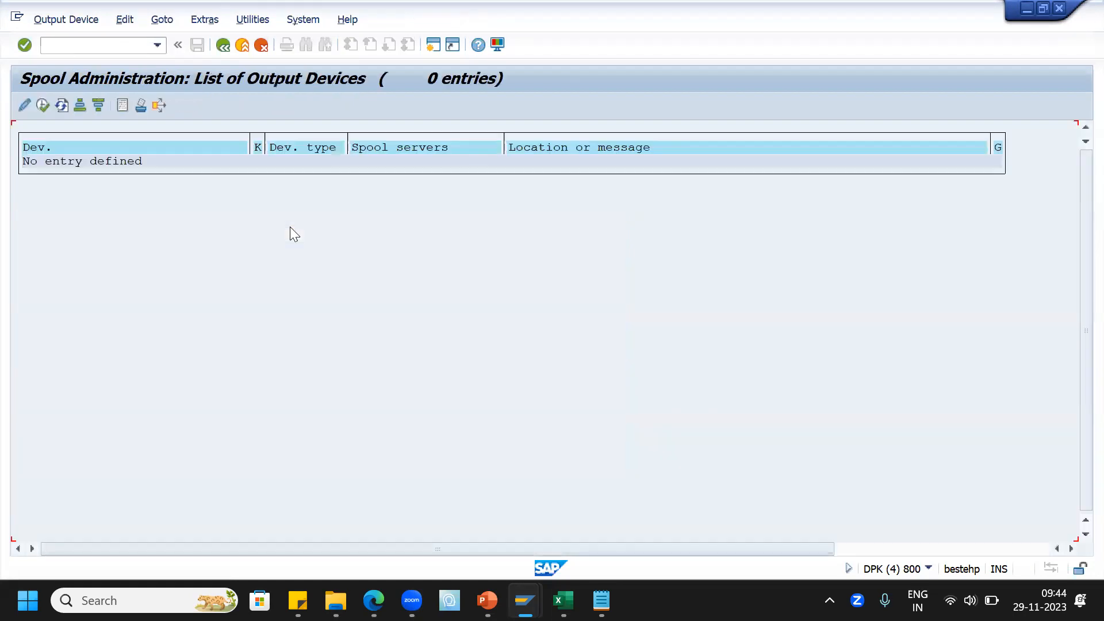
{"action": "left_click", "coordinate": [227, 46]}
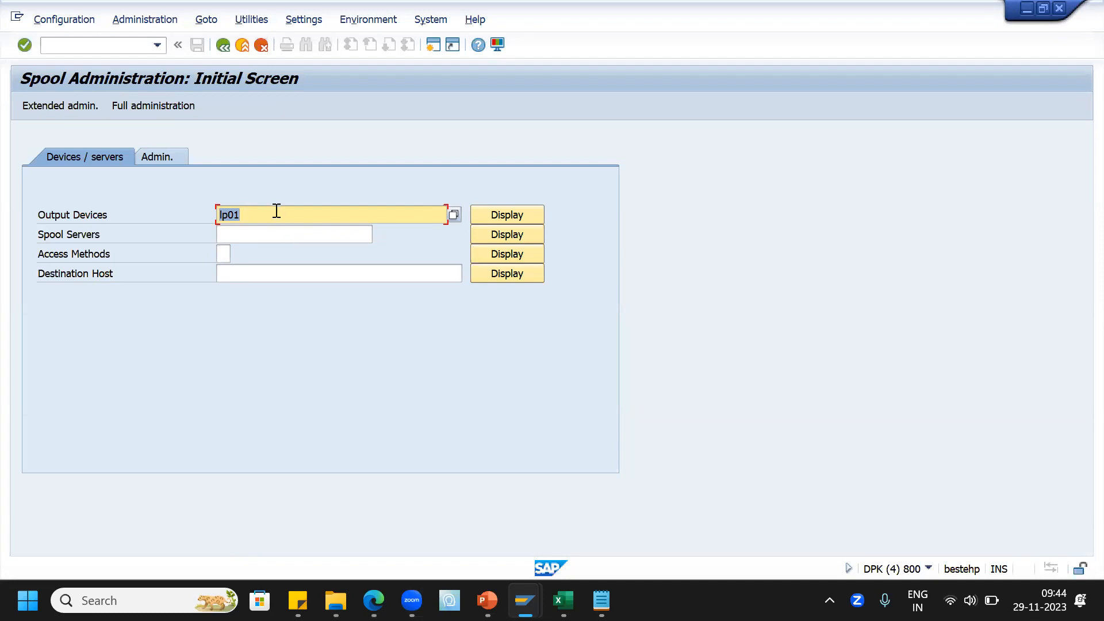
Switch to PowerPoint, review slide 7 on the standard output programs and transactions, and return to SAP
{"action": "left_click", "coordinate": [488, 600]}
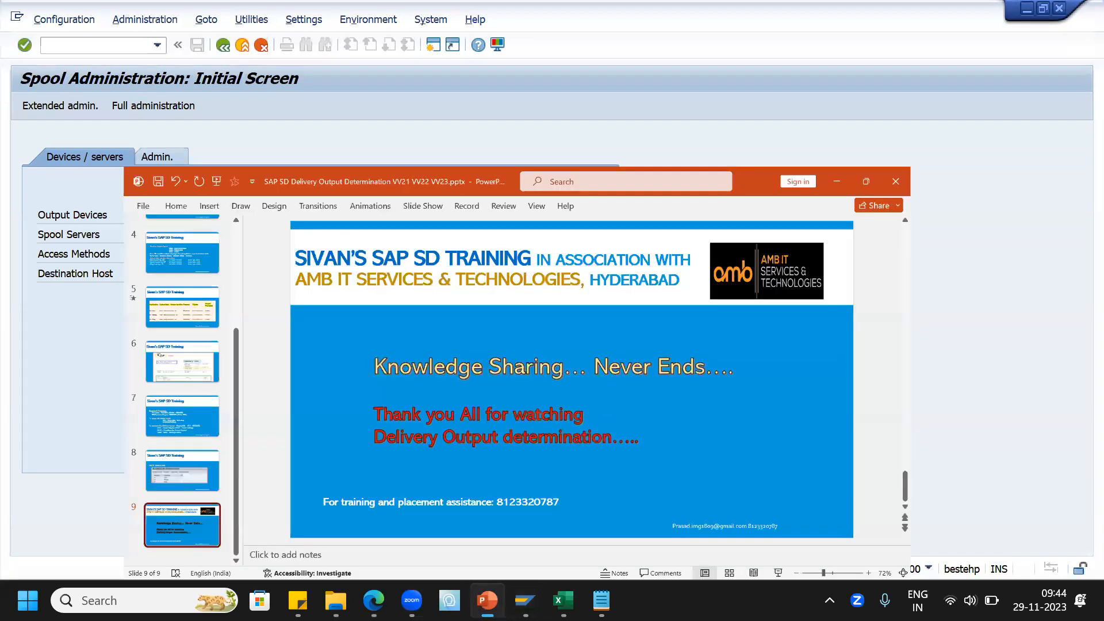
{"action": "left_click", "coordinate": [98, 353]}
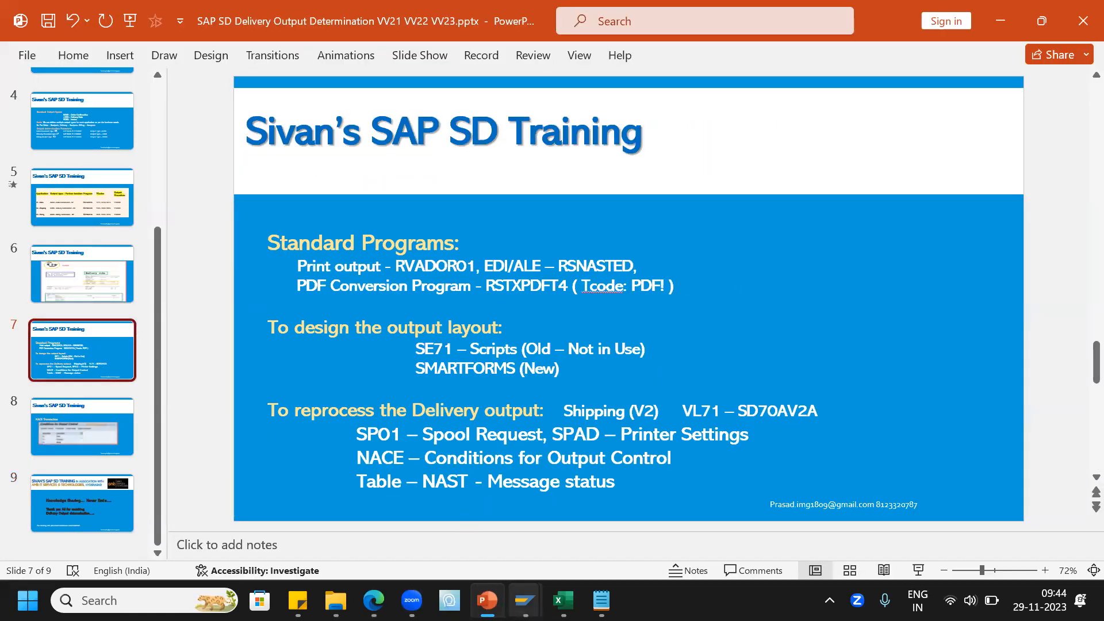
{"action": "mouse_move", "coordinate": [525, 600]}
{"action": "left_click", "coordinate": [857, 511]}
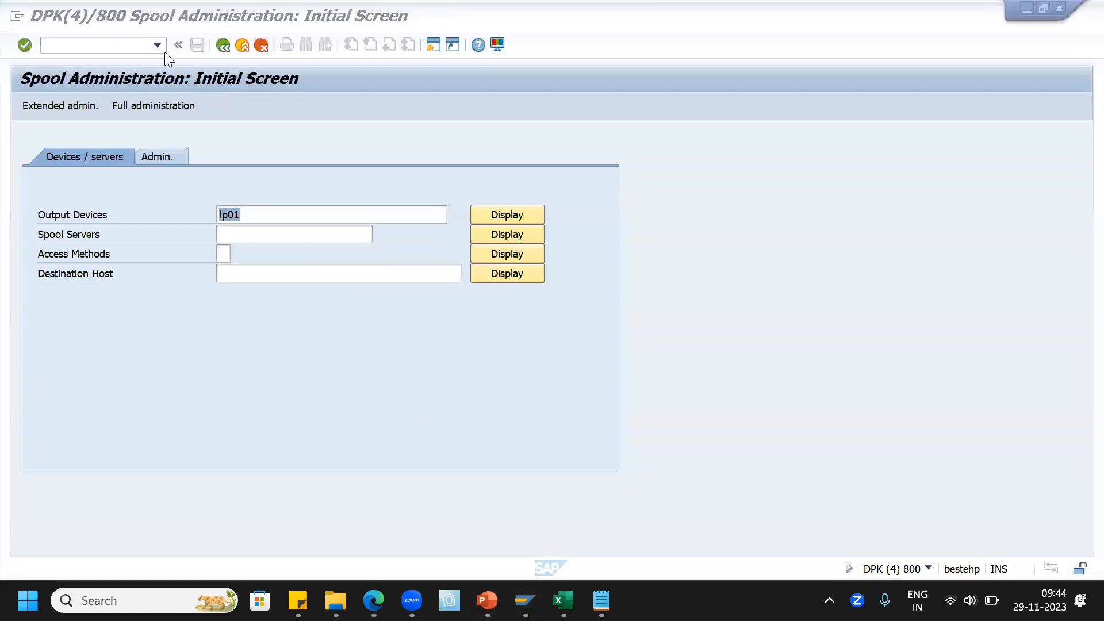
Open transaction SE16N and load the selection criteria for table NAST
{"action": "left_click", "coordinate": [106, 44]}
{"action": "type", "text": "/nse16n"}
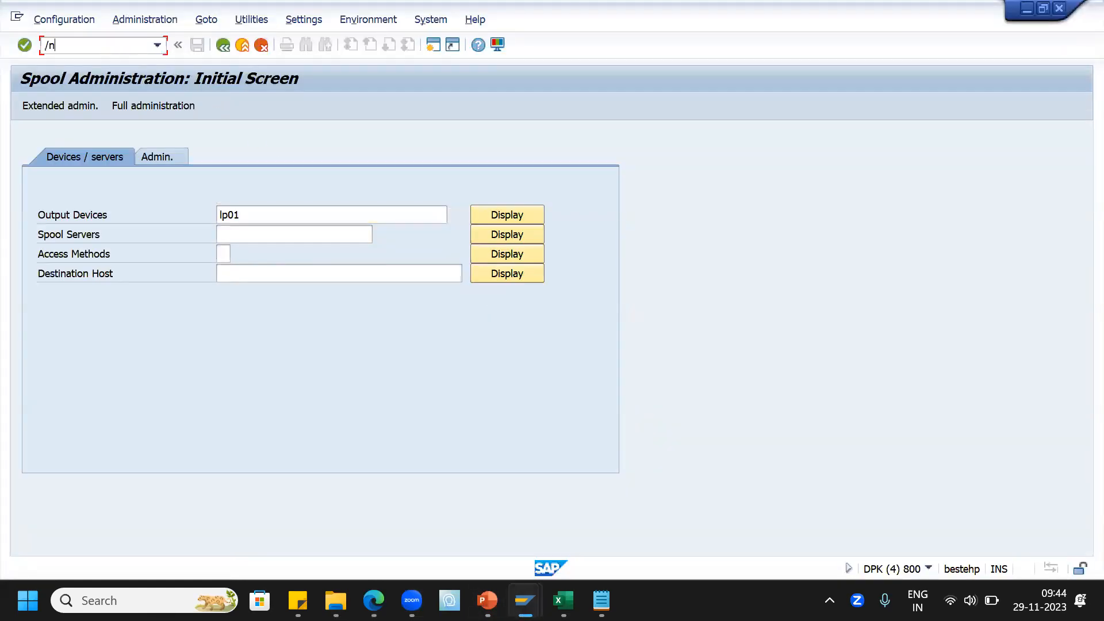
{"action": "key", "text": "Return"}
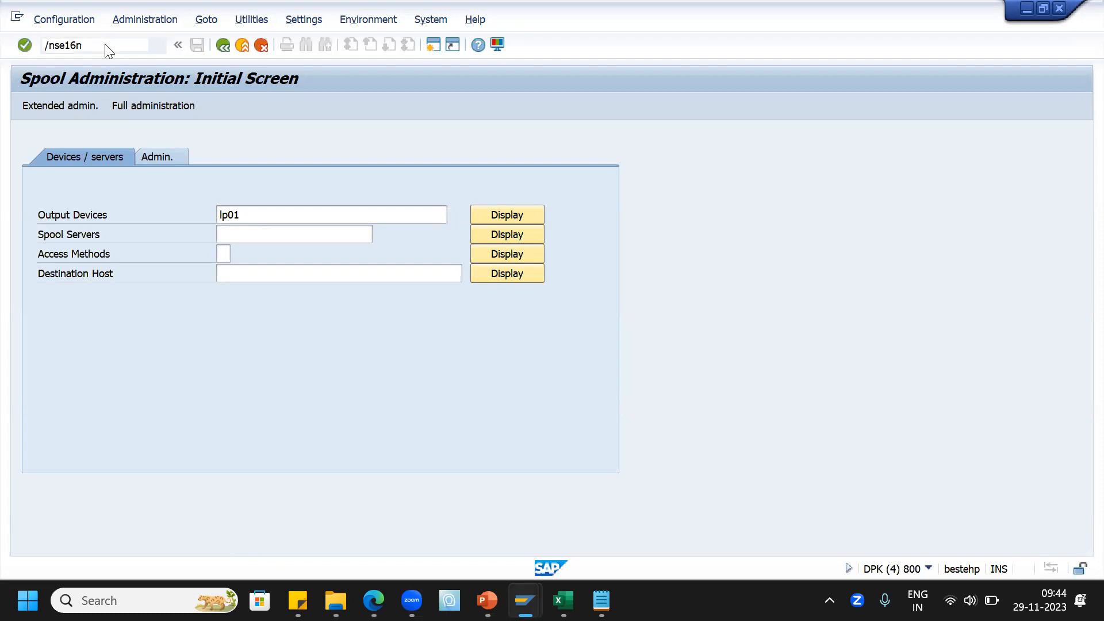
{"action": "type", "text": "nast"}
{"action": "key", "text": "Return"}
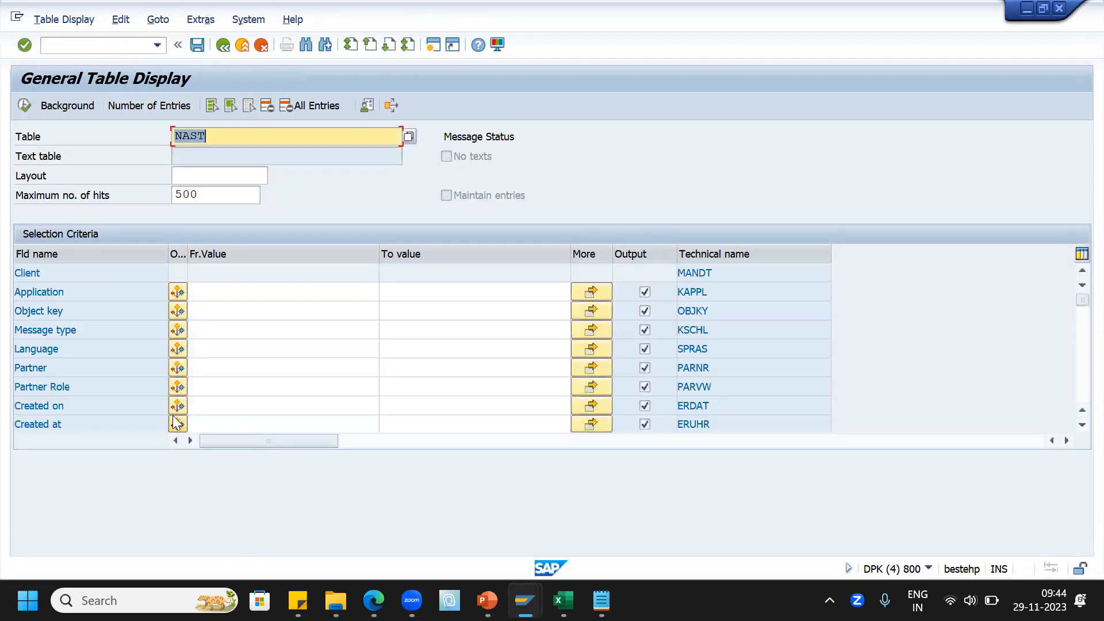
Display the NAST entries for message type ZENT and return to the table selection screen
{"action": "left_click", "coordinate": [245, 331]}
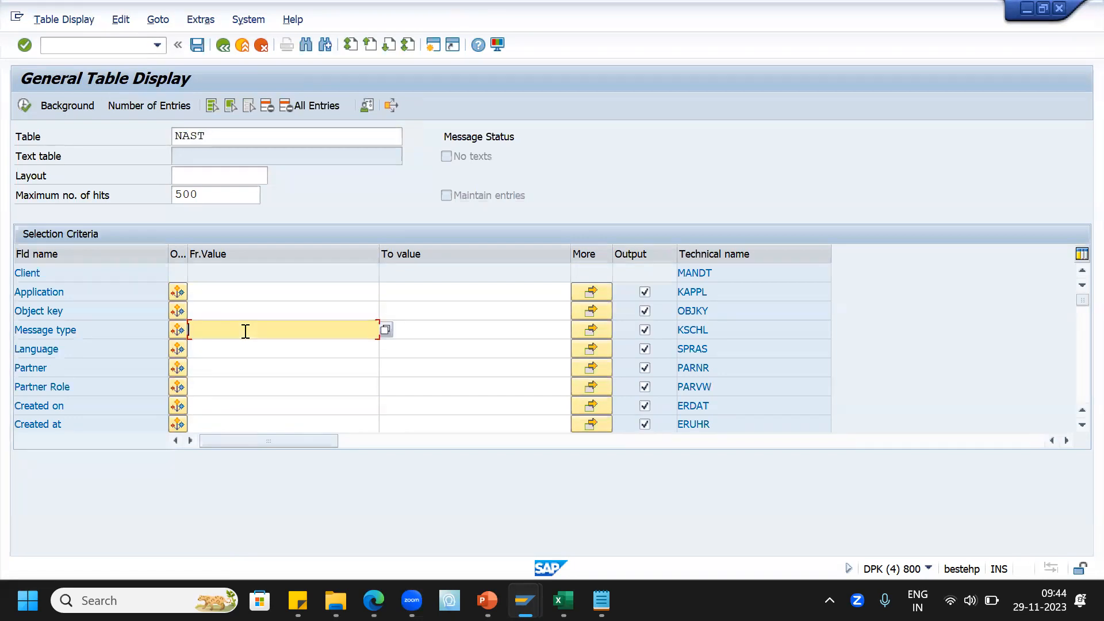
{"action": "type", "text": "zent"}
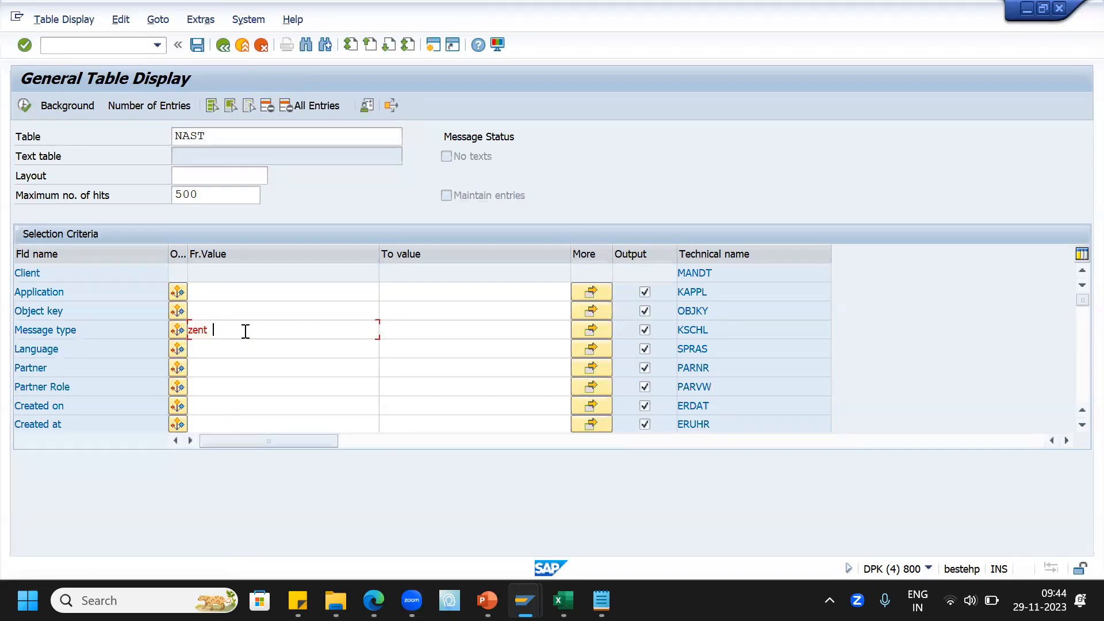
{"action": "key", "text": "Return"}
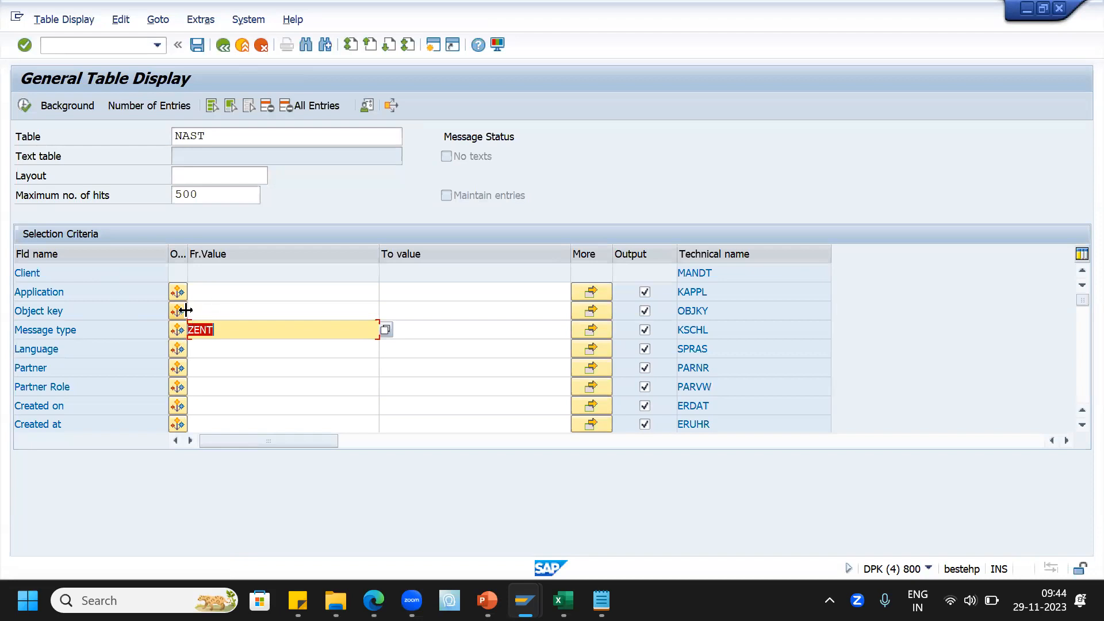
{"action": "left_click", "coordinate": [25, 106]}
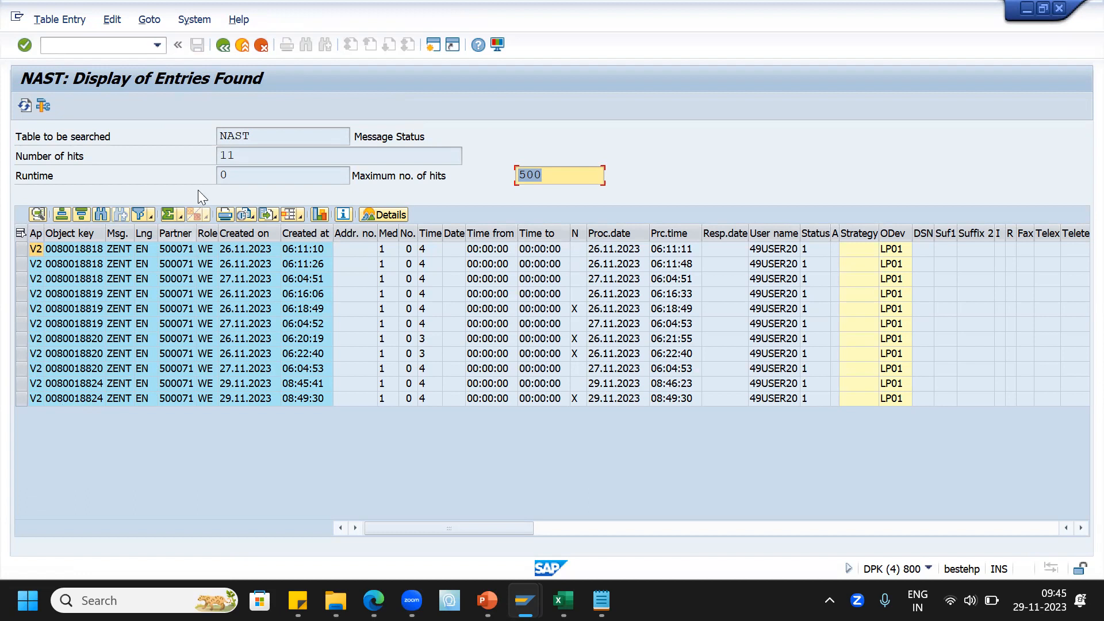
{"action": "left_click", "coordinate": [223, 46]}
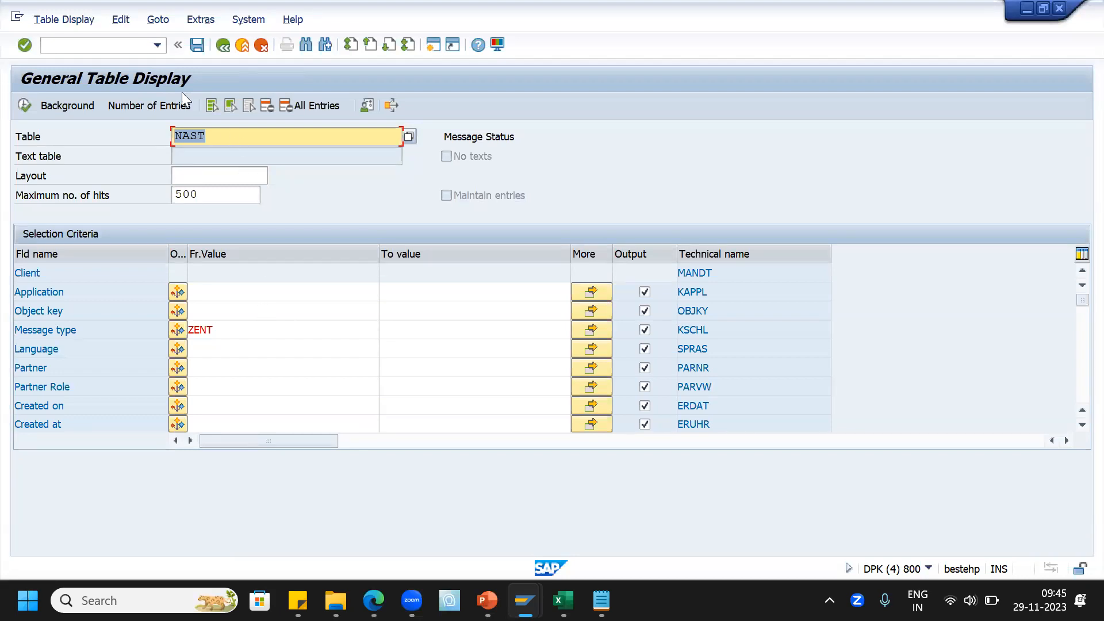
Open transaction NACE and select the output applications V1 Sales, V2 Shipping and V3 Billing one after another
{"action": "left_click", "coordinate": [127, 48]}
{"action": "type", "text": "/nnace"}
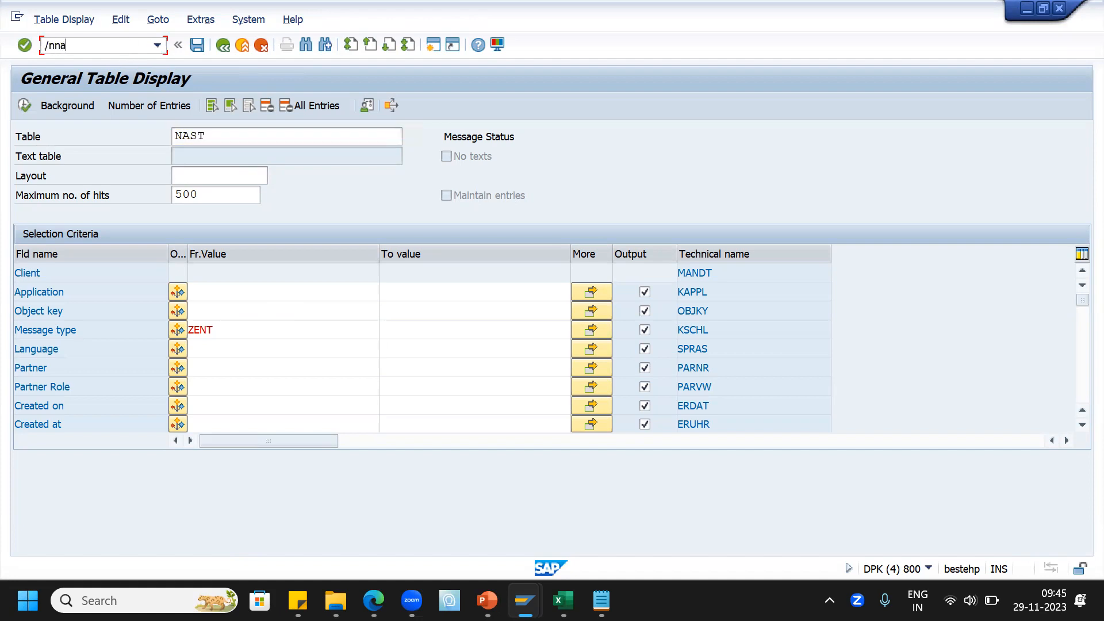
{"action": "key", "text": "Return"}
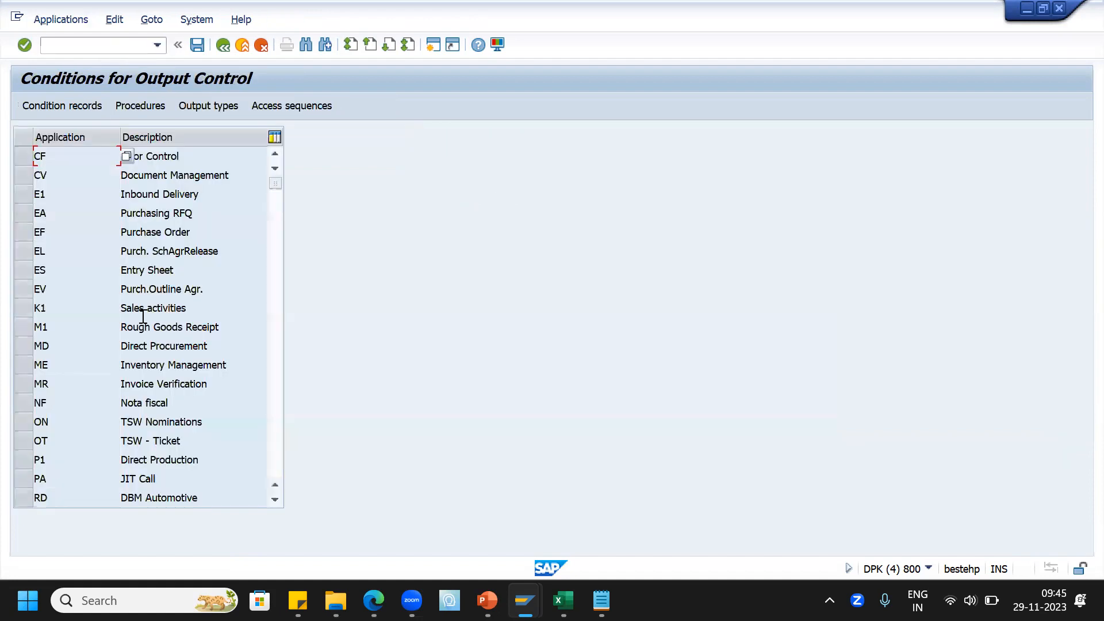
{"action": "scroll", "coordinate": [65, 331], "scroll_direction": "down", "scroll_amount": 1}
{"action": "scroll", "coordinate": [65, 331], "scroll_direction": "down", "scroll_amount": 4}
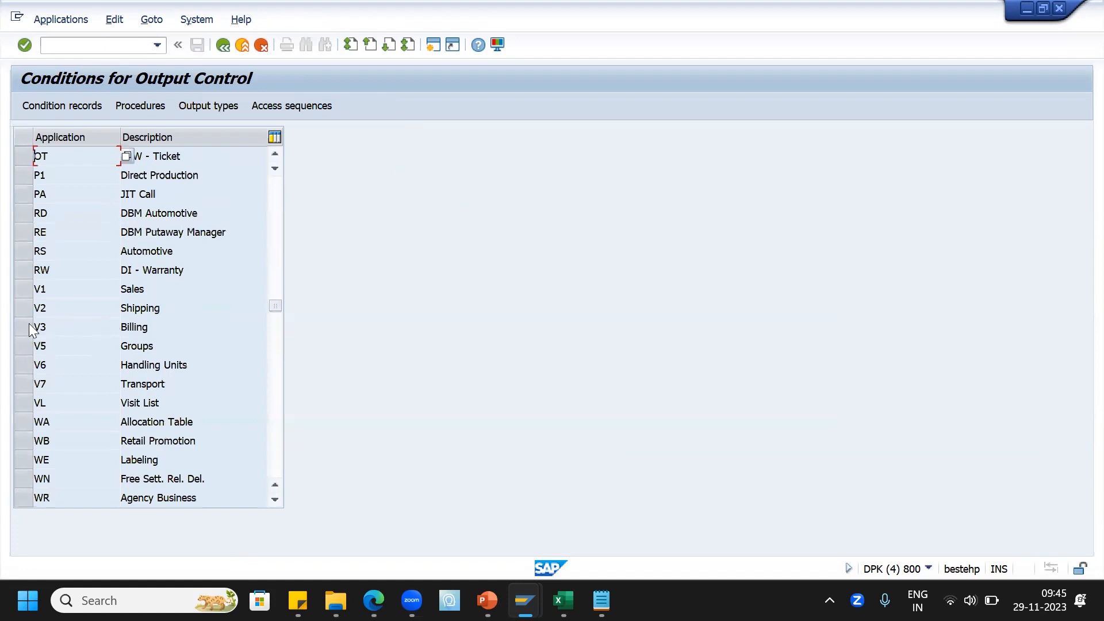
{"action": "left_click", "coordinate": [28, 289]}
{"action": "left_click", "coordinate": [28, 309]}
{"action": "left_click", "coordinate": [27, 330]}
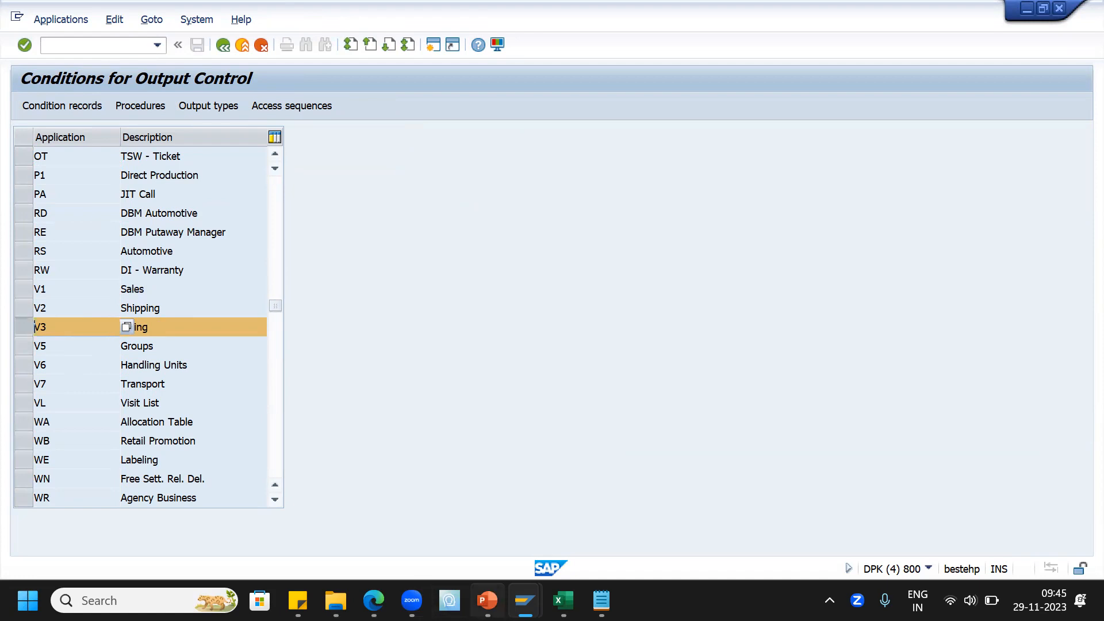
Switch to PowerPoint and present the closing thank-you slide 9 as a full-screen slide show
{"action": "key", "text": "alt+Tab"}
{"action": "left_click", "coordinate": [76, 512]}
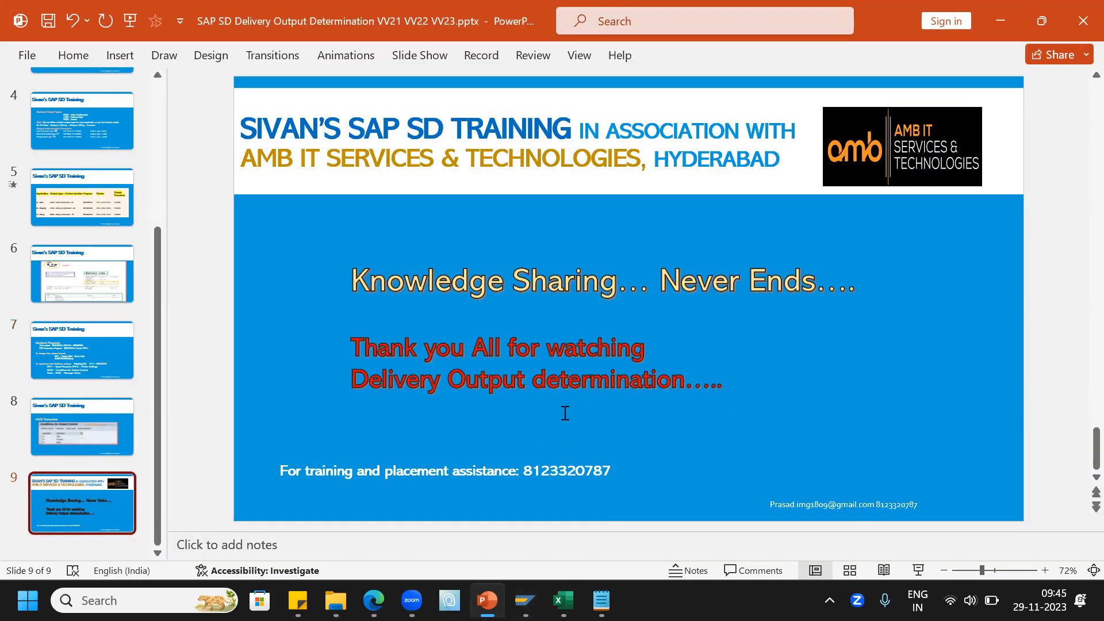
{"action": "left_click", "coordinate": [919, 571]}
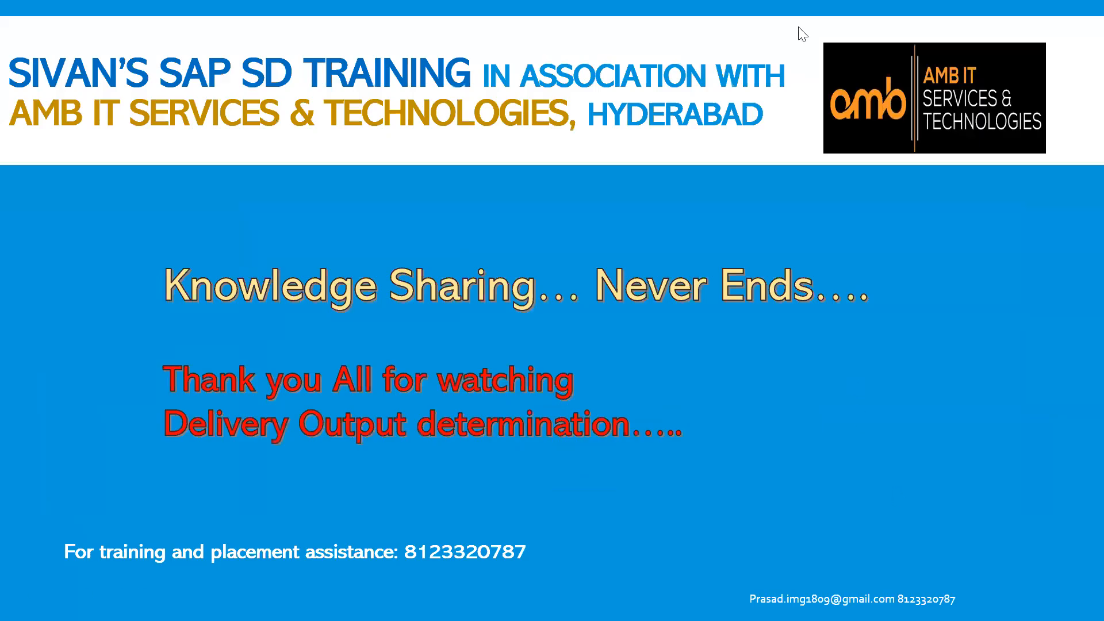